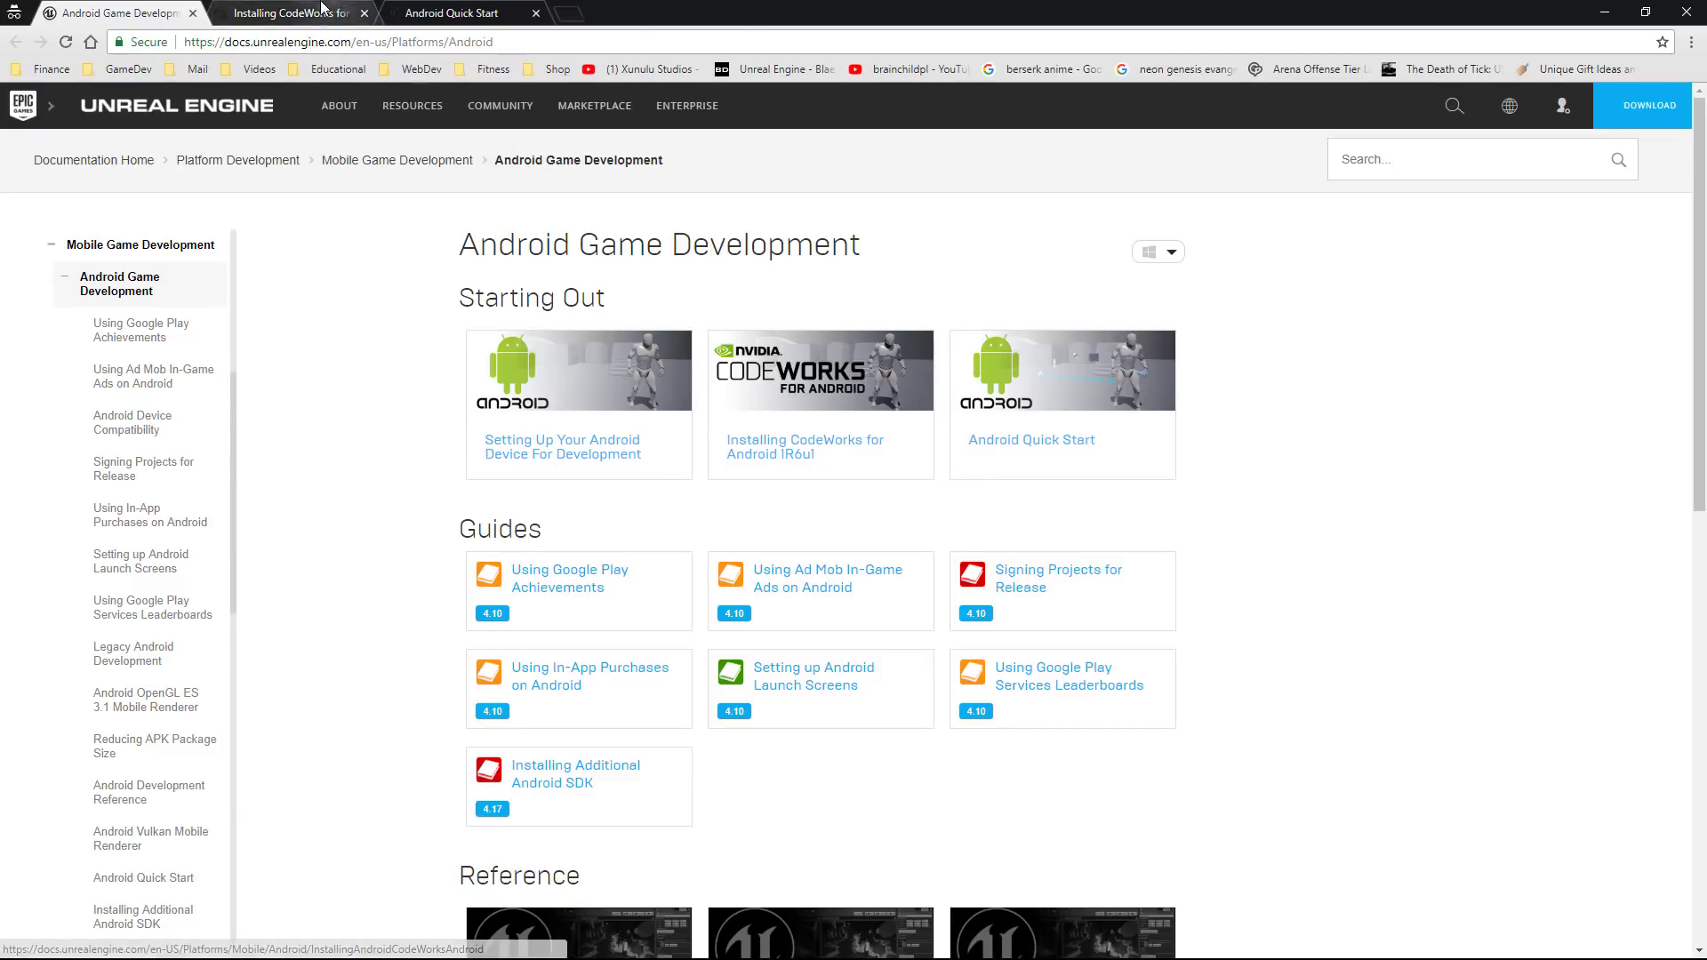
Read the documentation page on installing CodeWorks for Android, including its version, prerequisites and first installation steps
left_click(332, 11)
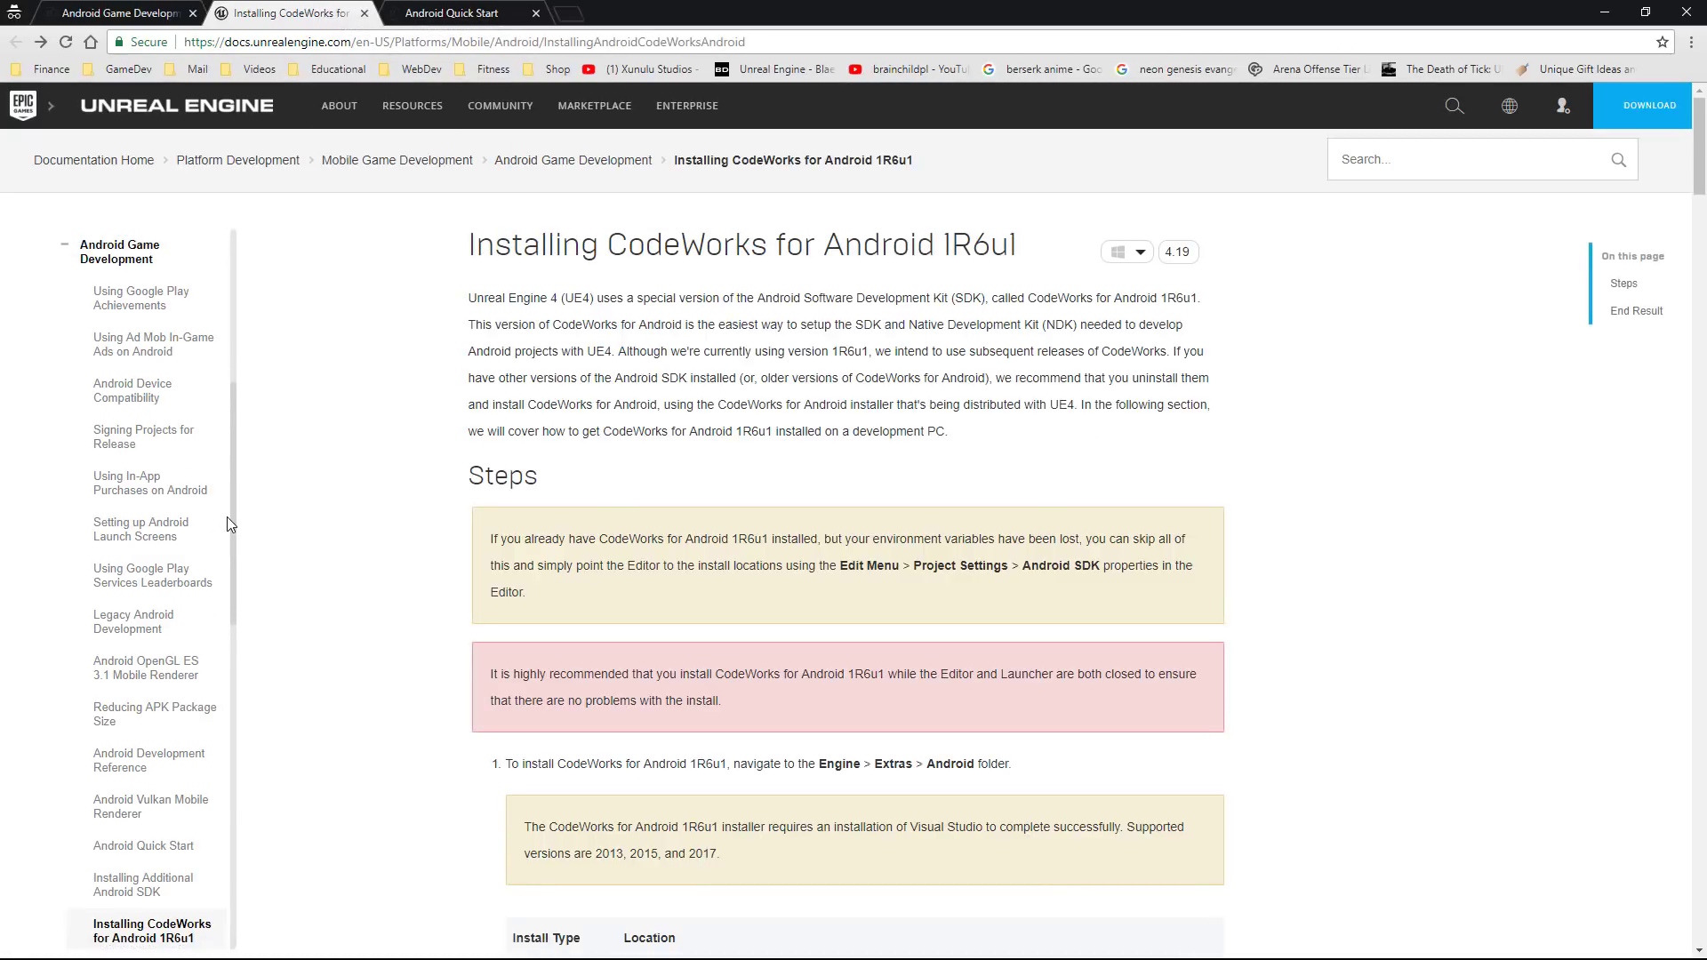
left_click_drag(939, 249, 1037, 260)
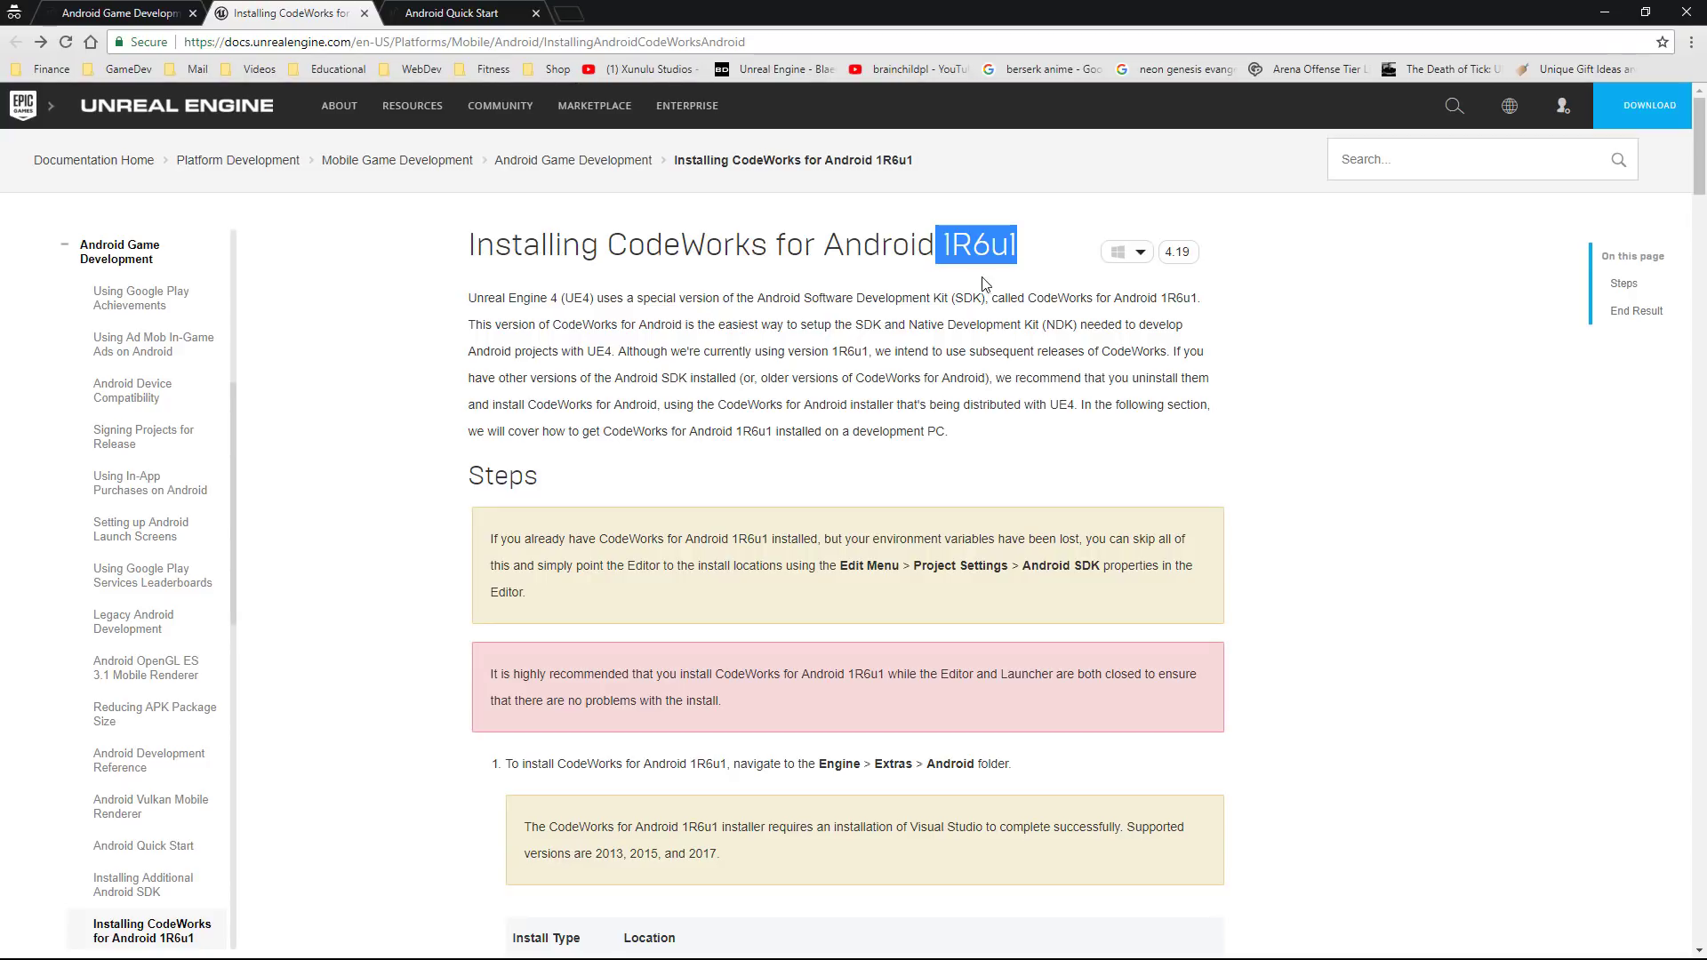
left_click(993, 305)
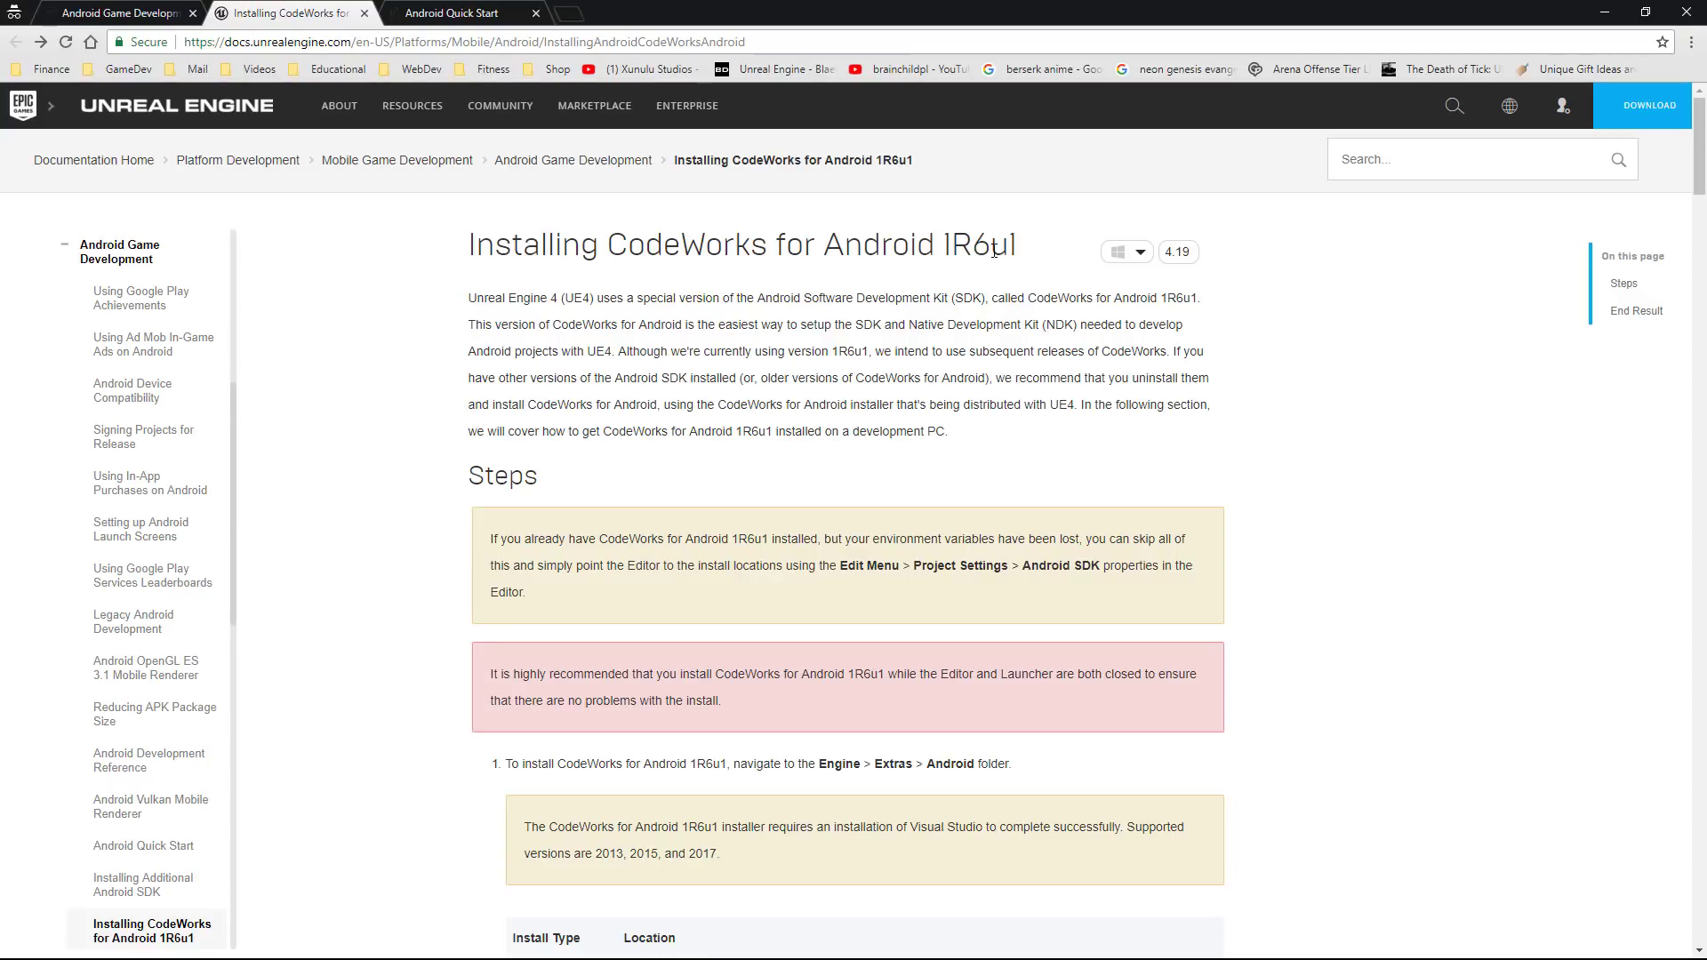
scroll(719, 357, "down", 3)
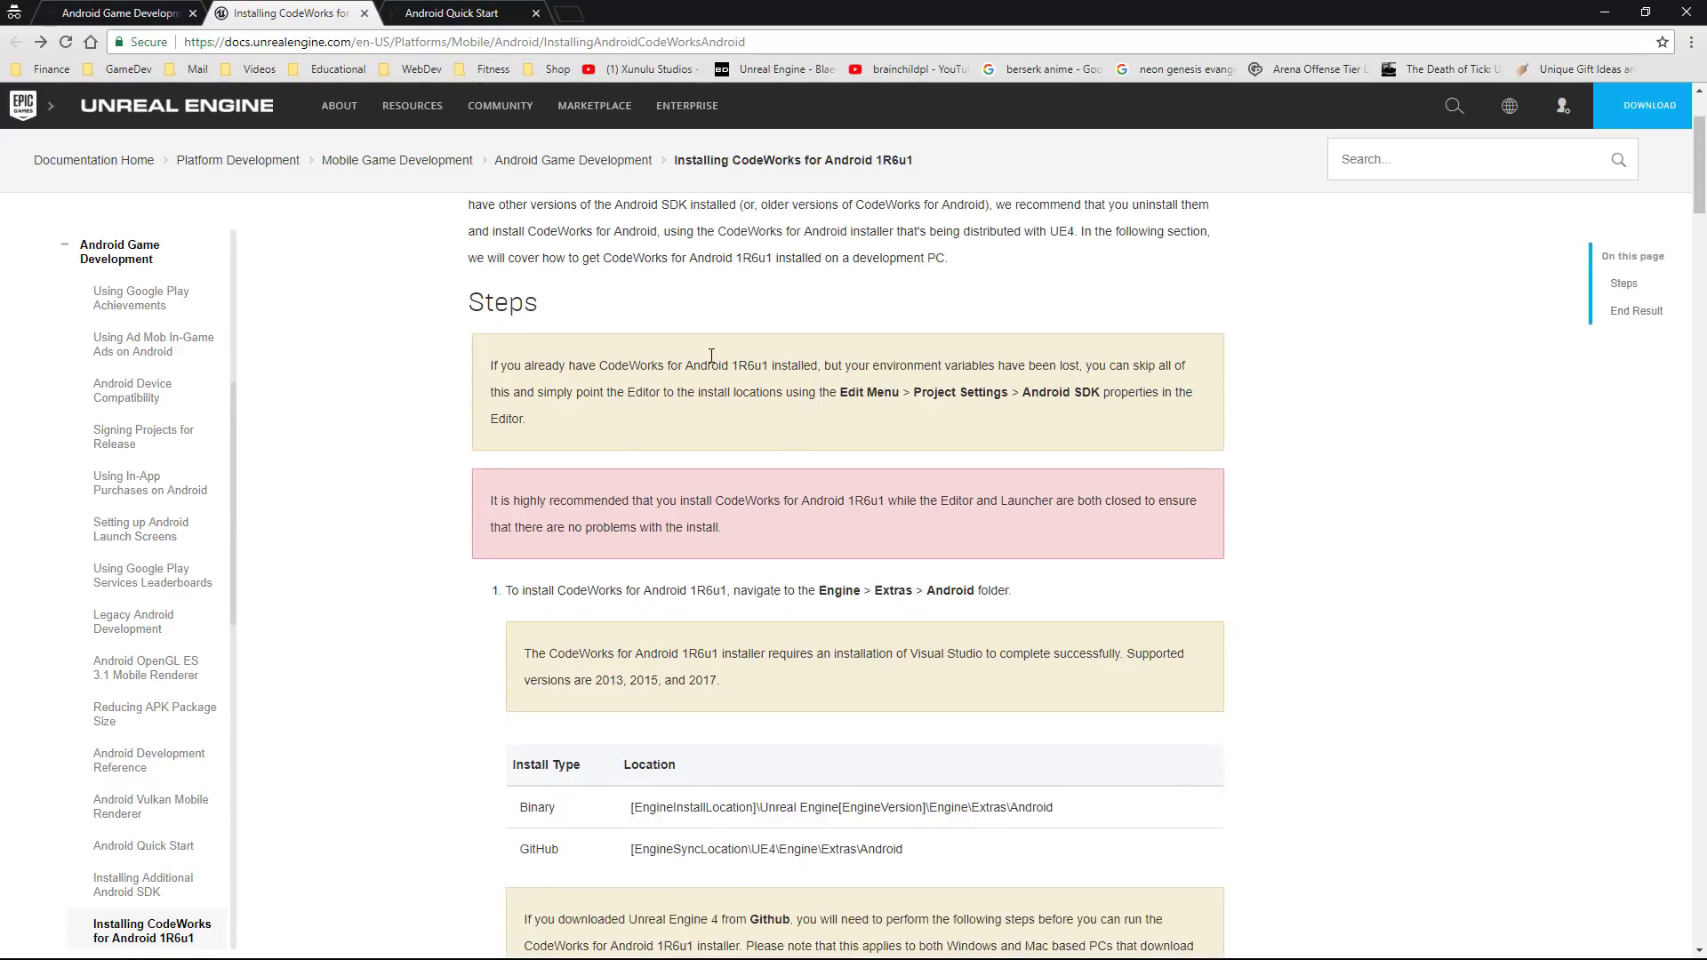
scroll(719, 358, "down", 8)
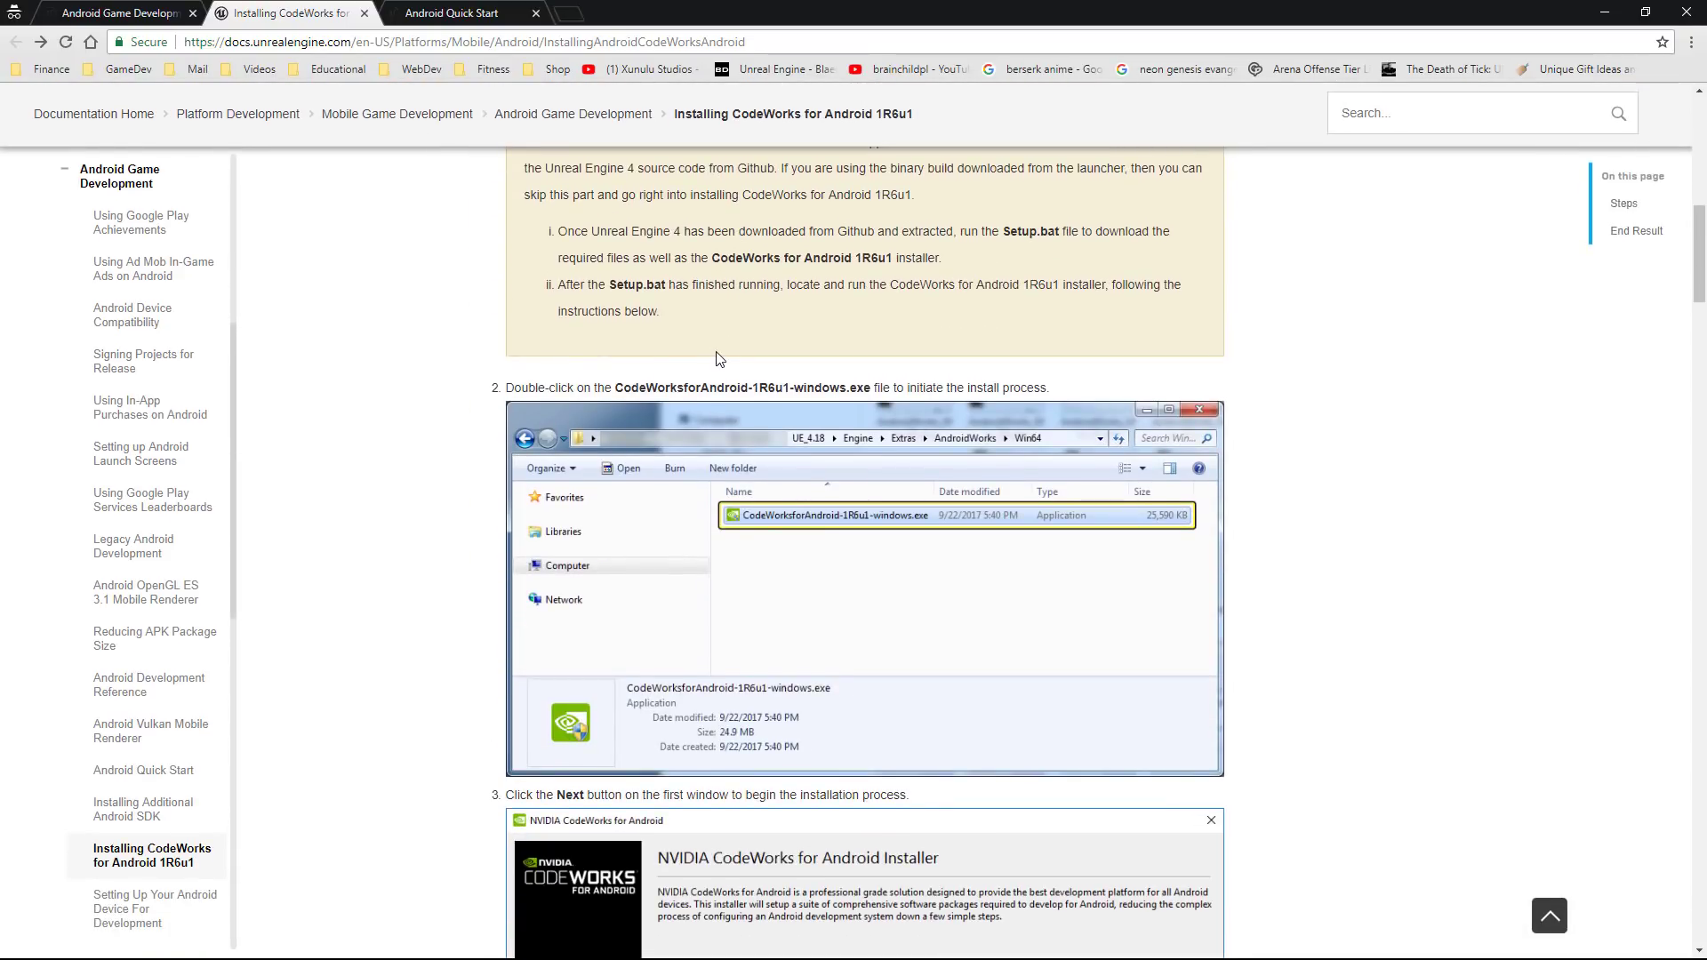
scroll(719, 357, "up", 12)
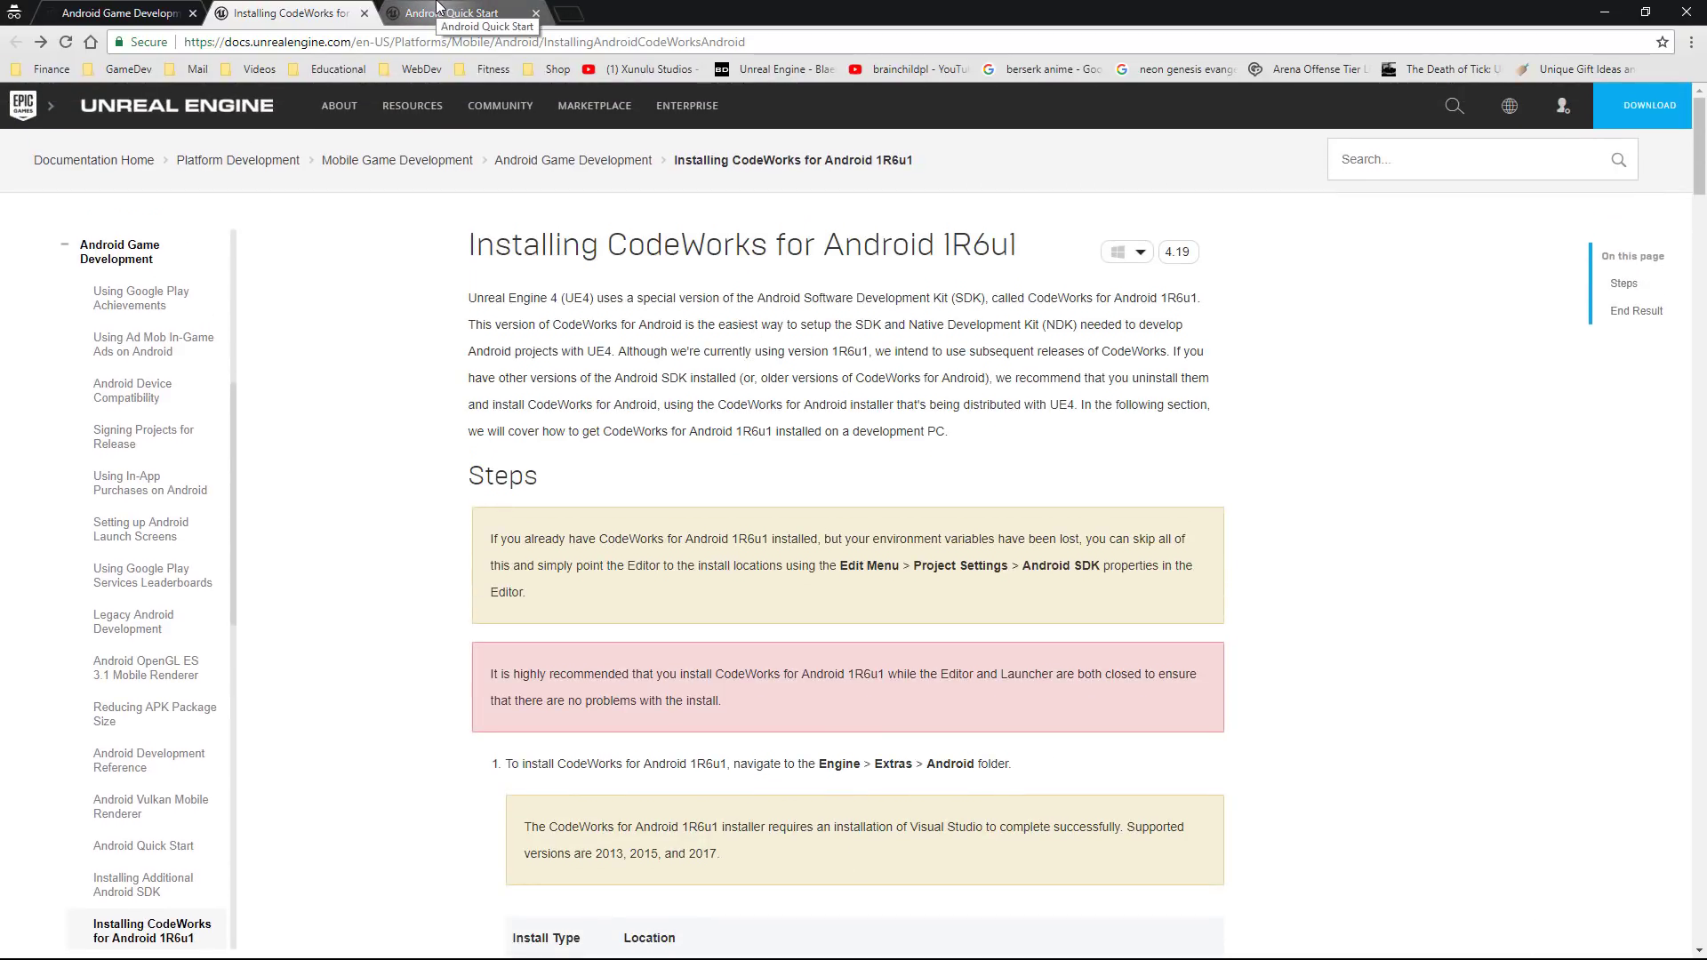
Look through the Android Quick Start guide's project creation section, and return to the CodeWorks installation page
left_click(437, 10)
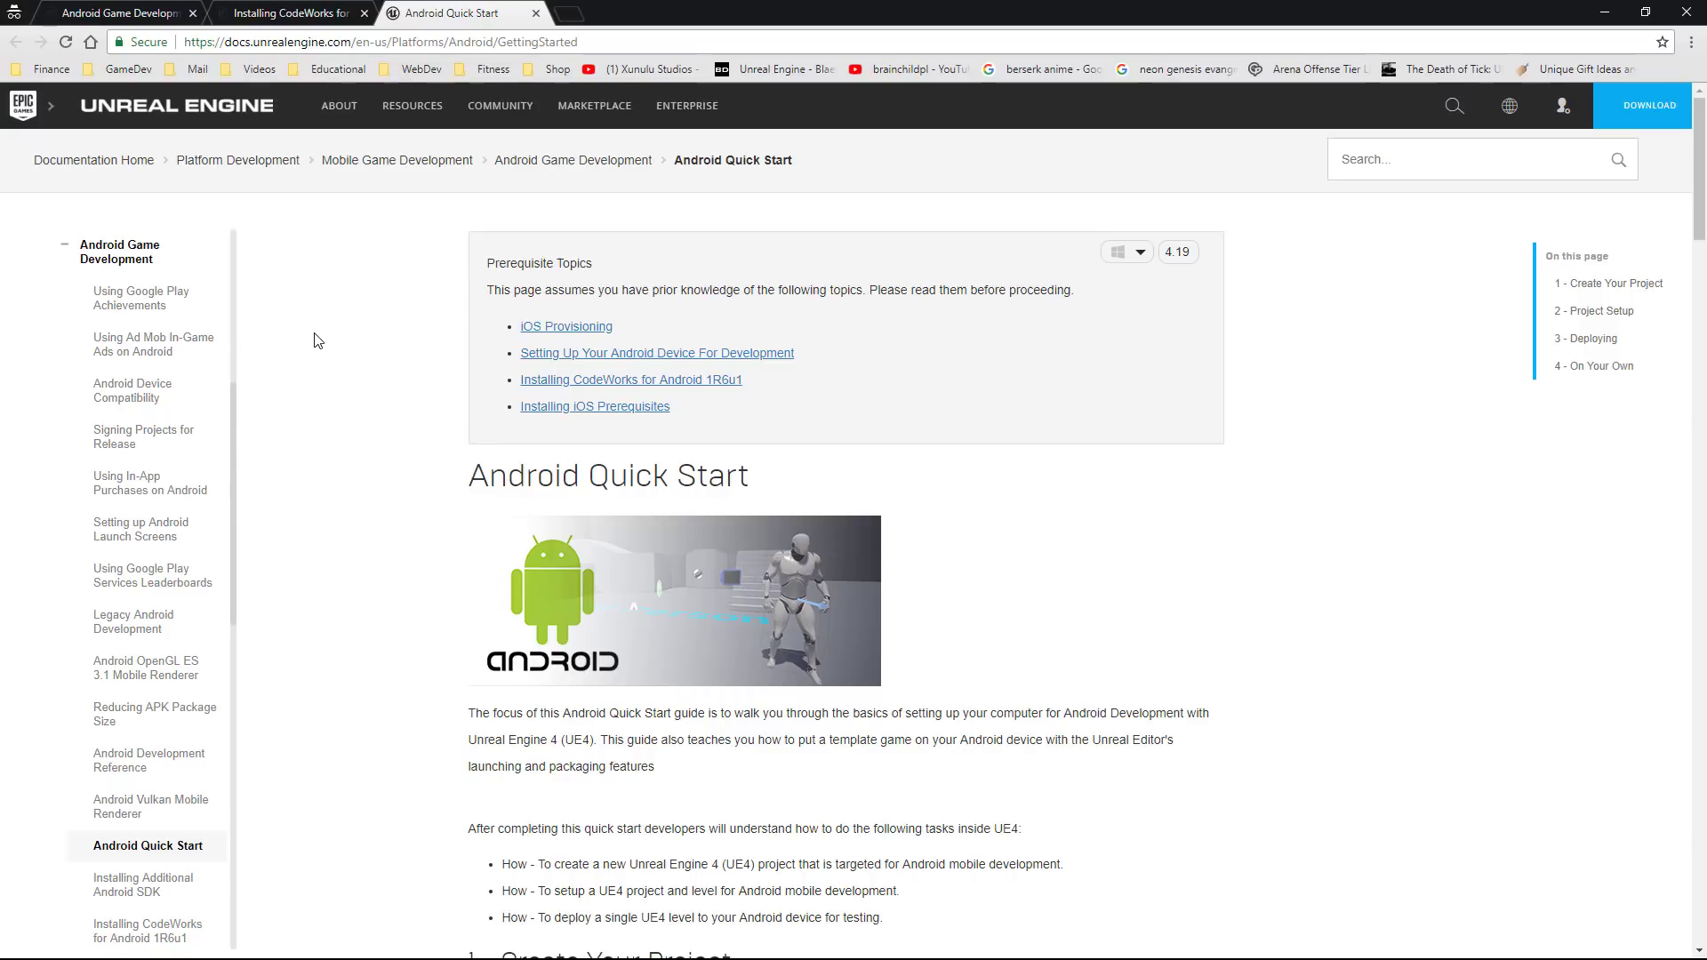
scroll(320, 343, "down", 6)
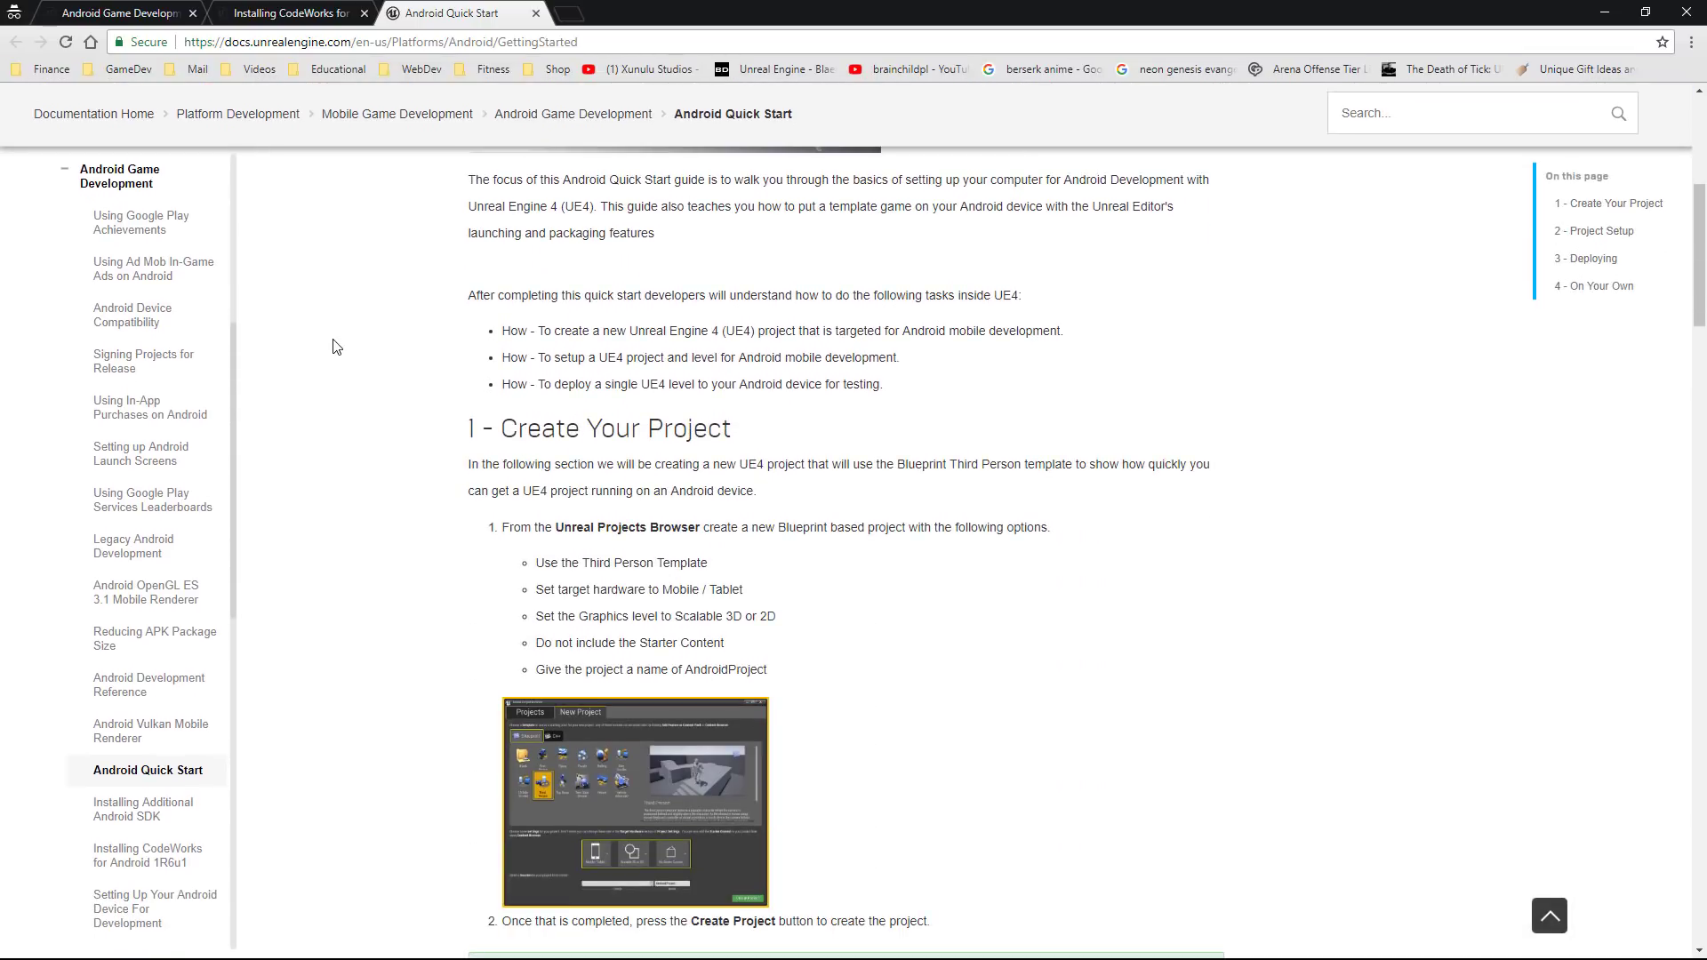
scroll(344, 391, "down", 1)
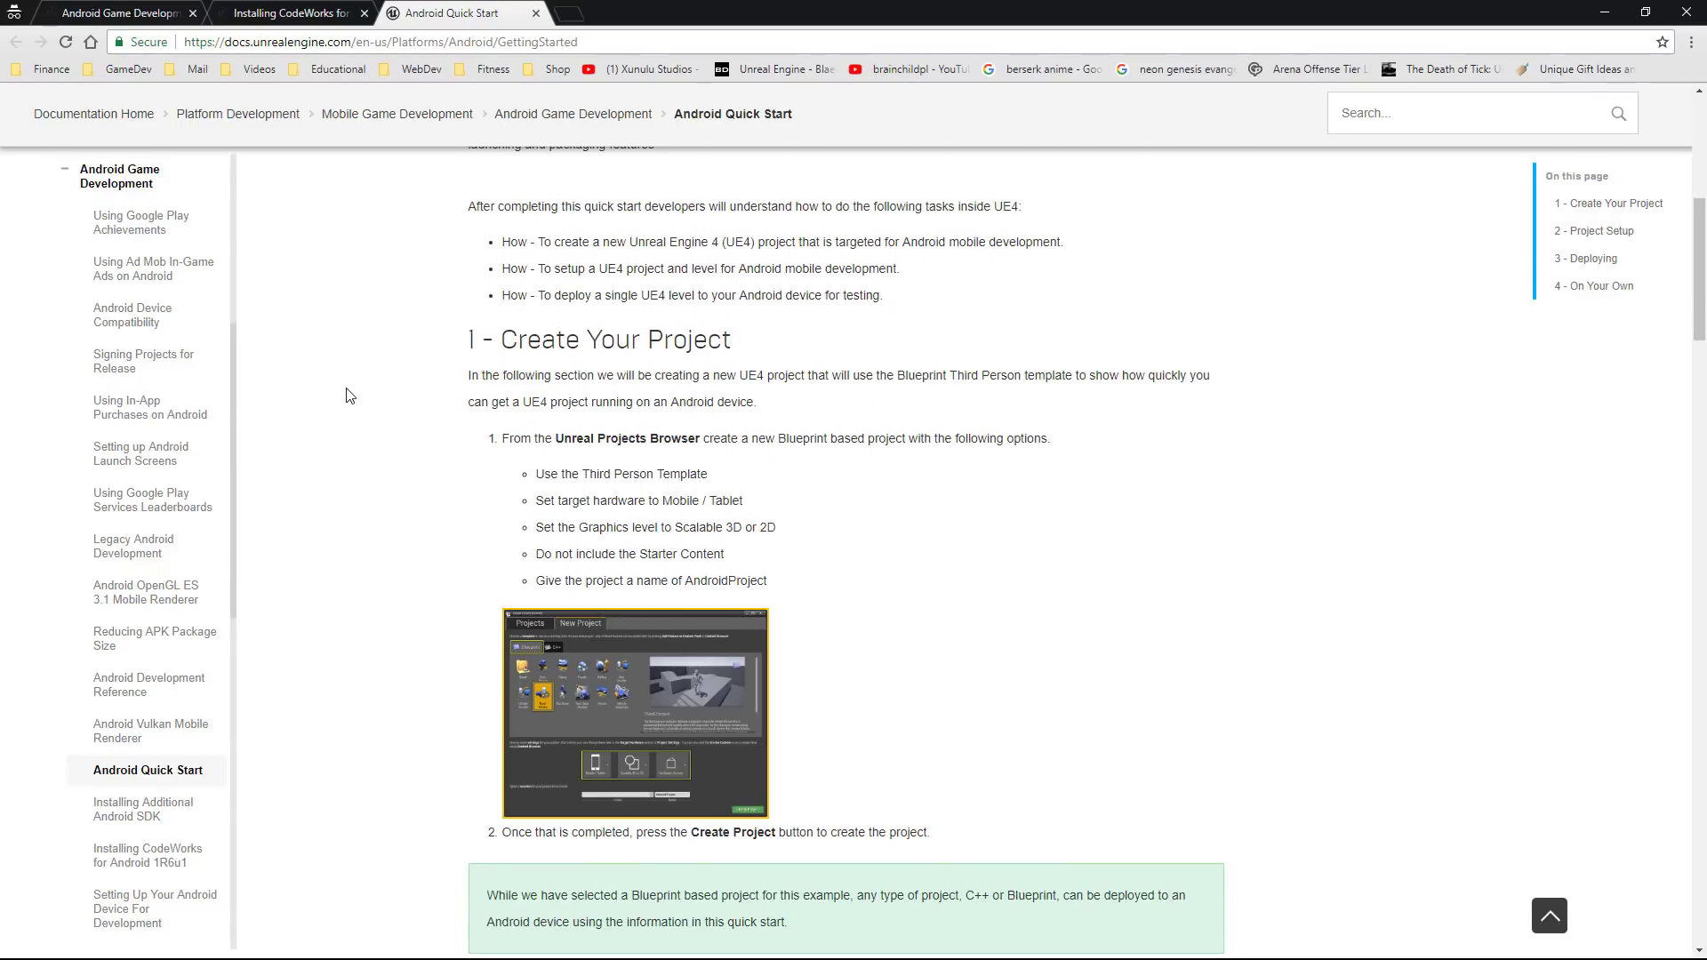
scroll(349, 396, "down", 1)
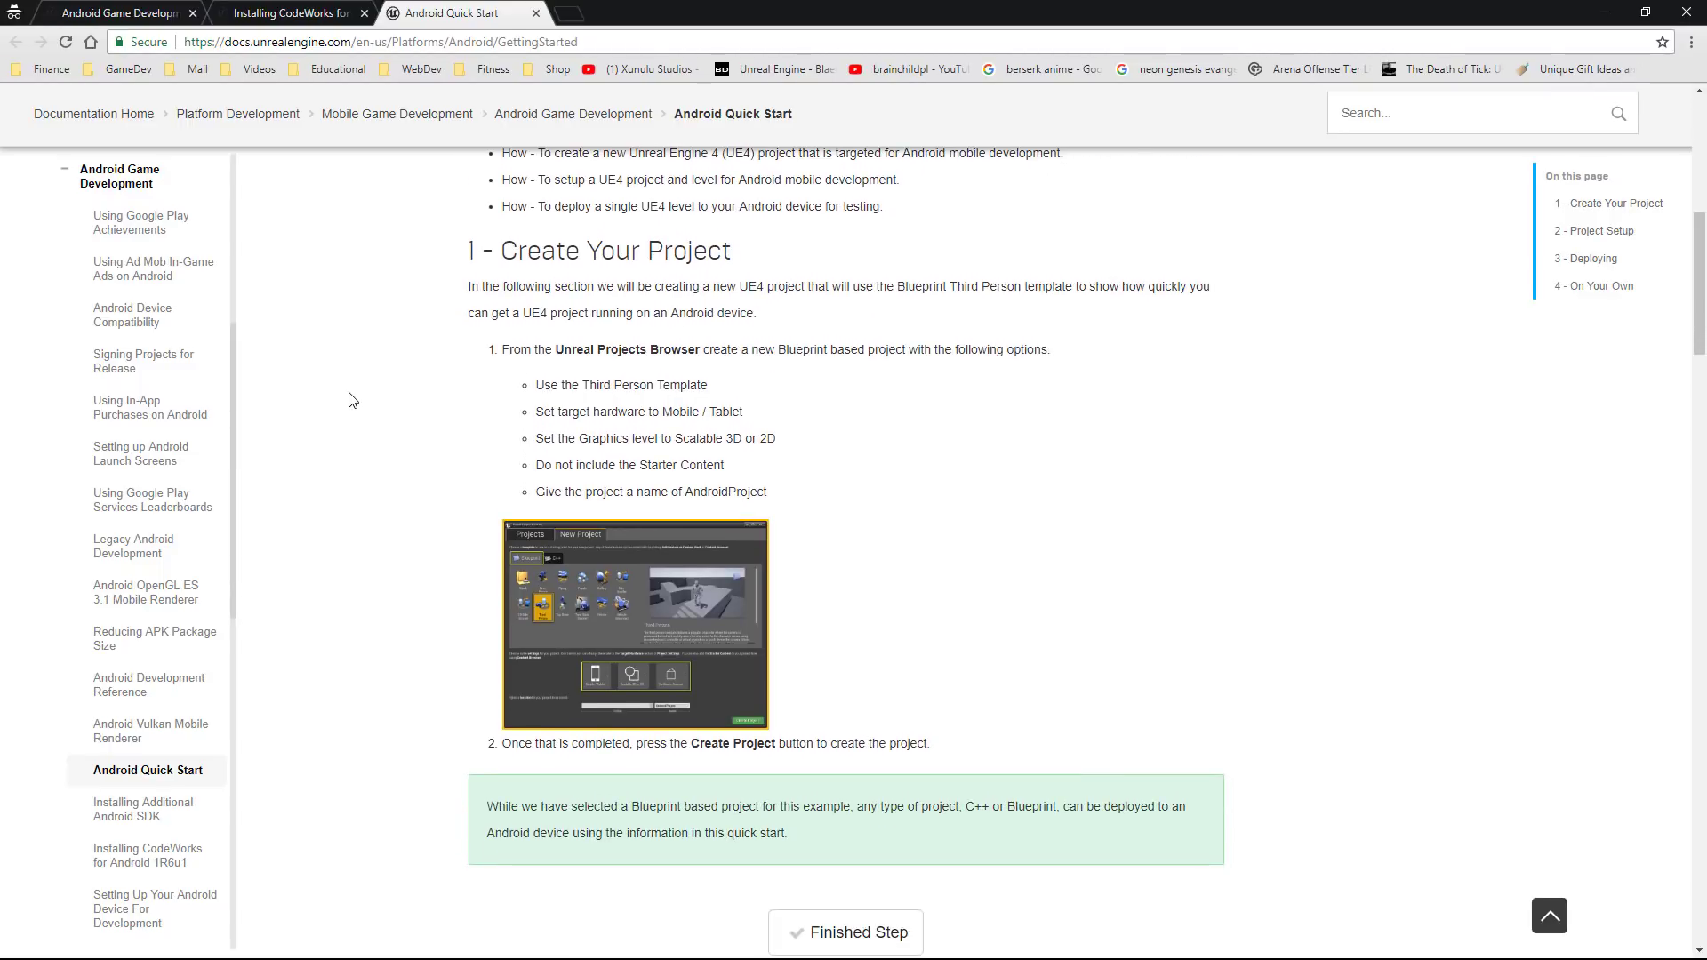
scroll(349, 400, "up", 7)
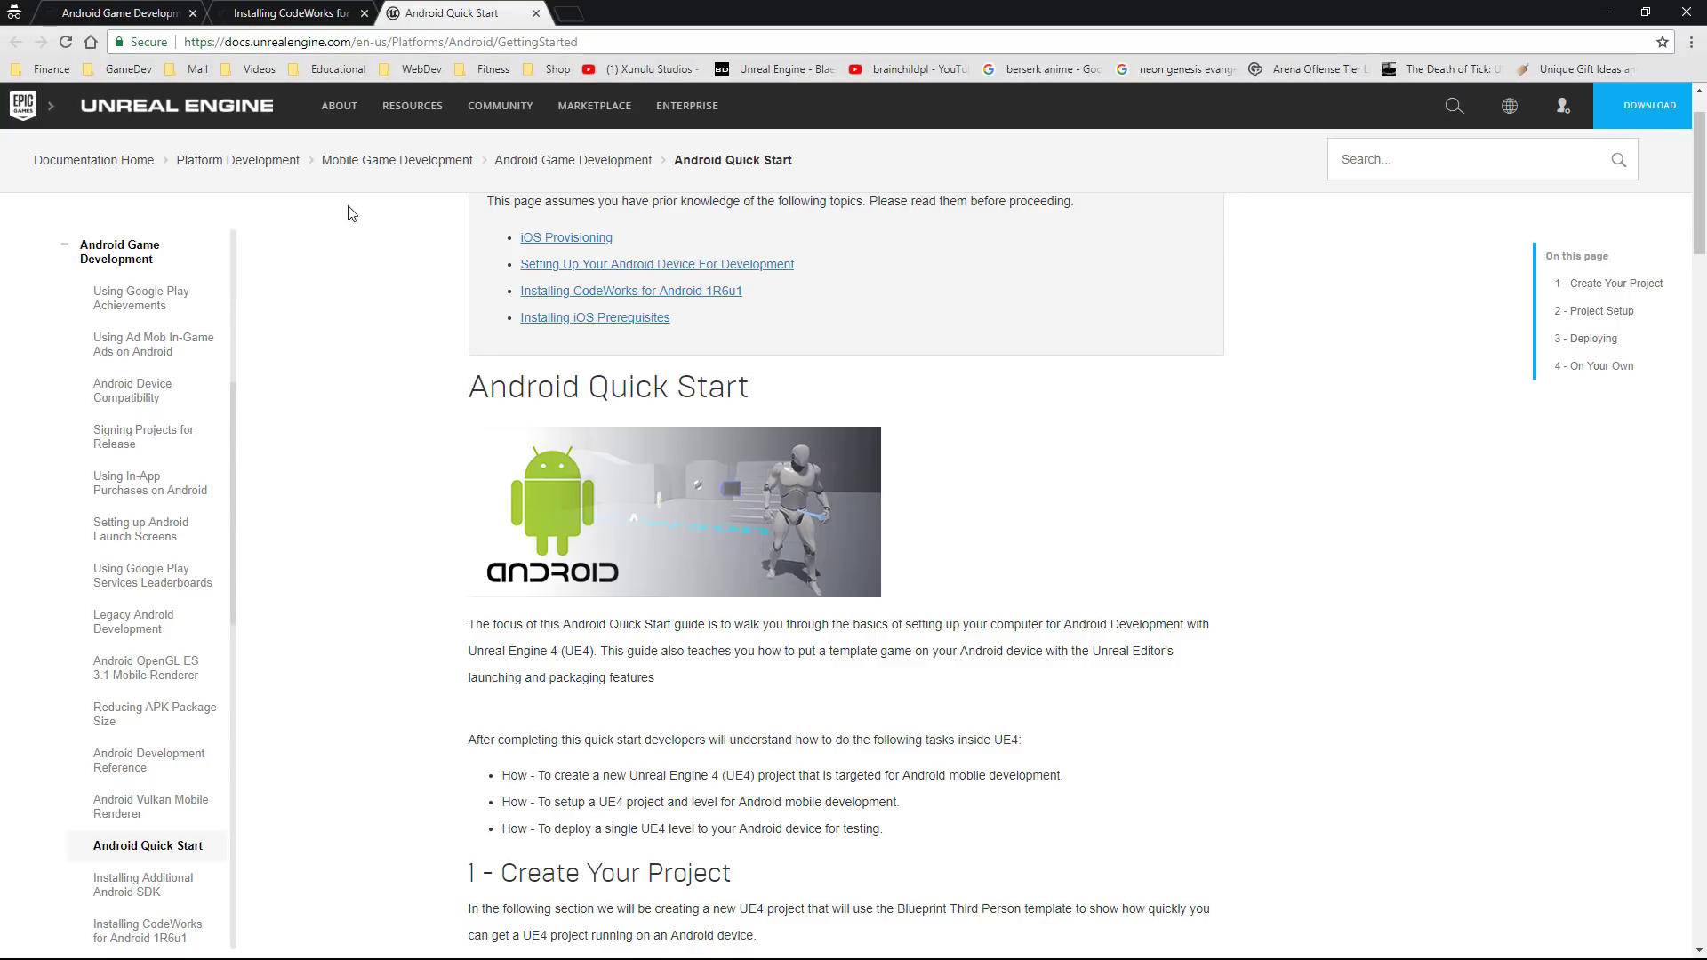
left_click(260, 7)
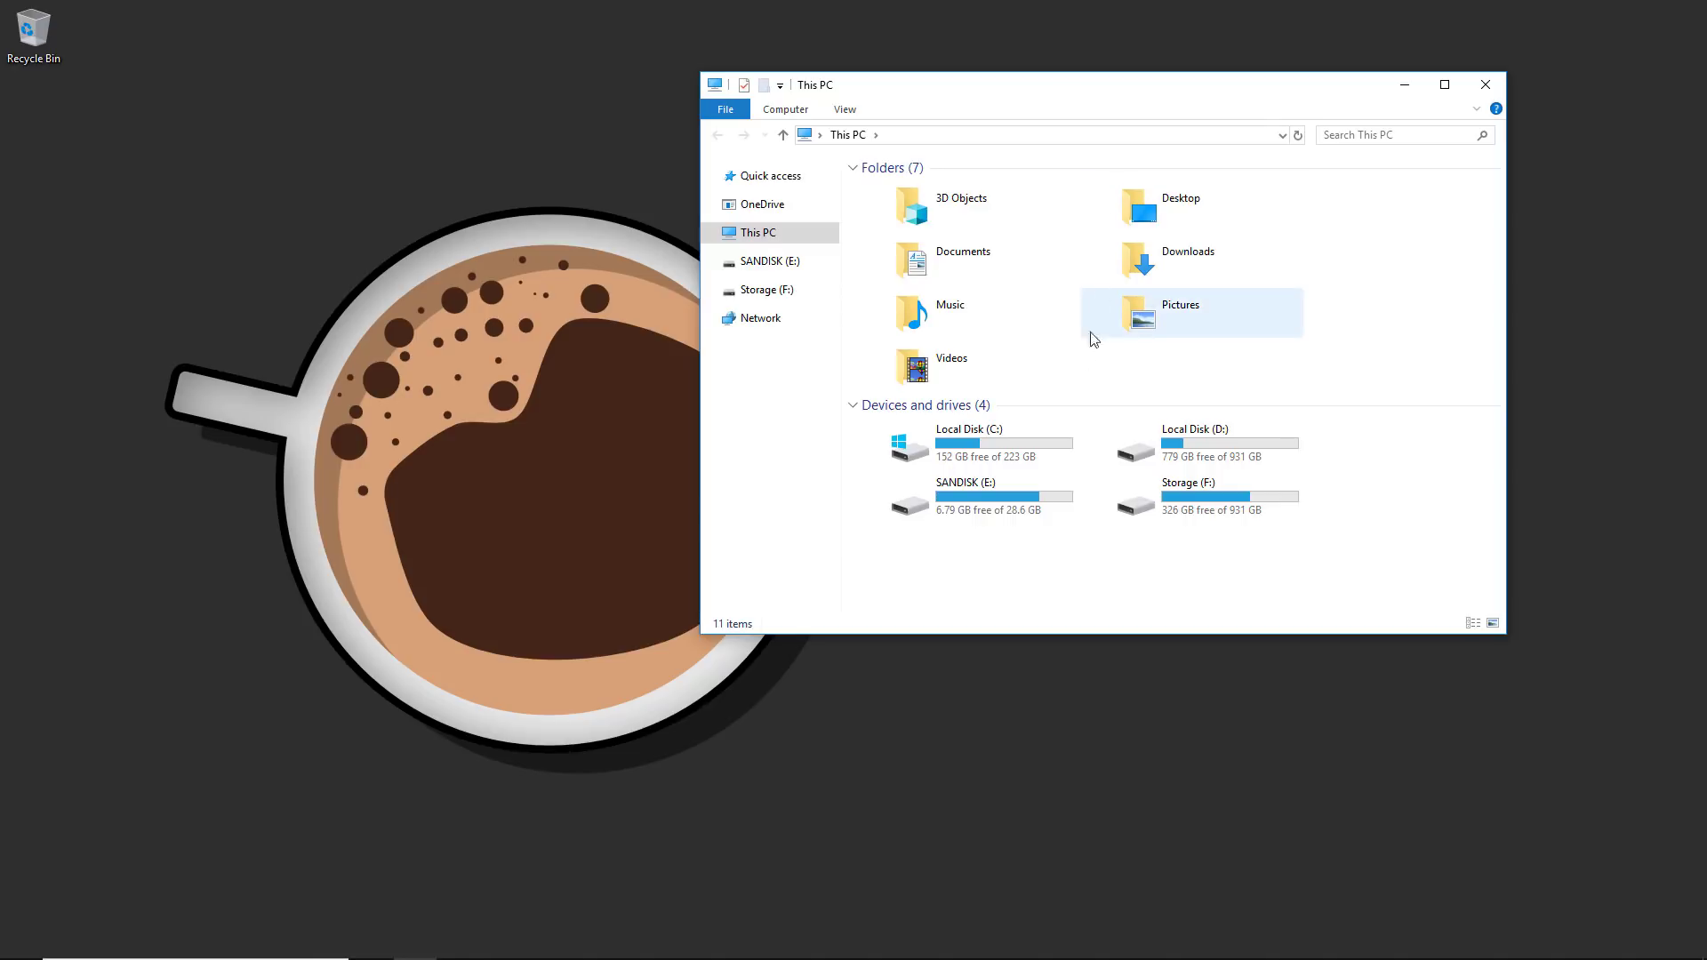
In File Explorer, open the folder C:\Program Files\Epic Games\UE_4.19\Engine\Extras\AndroidWorks\Win64
mouse_move(976, 463)
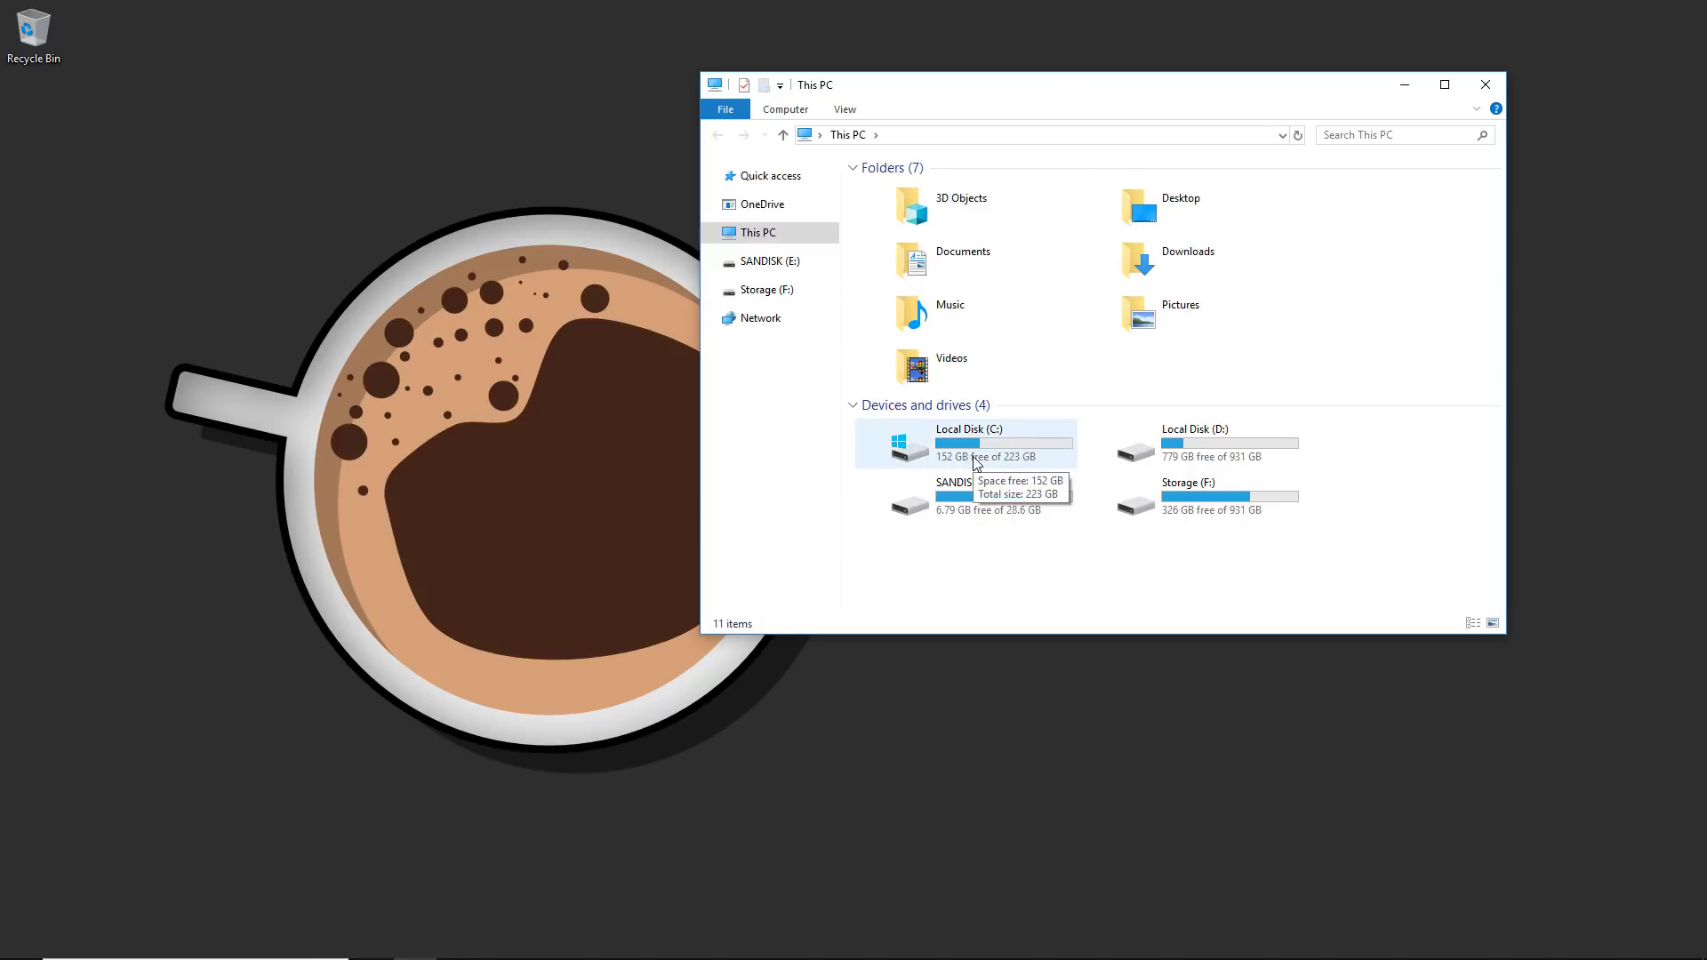
double_click(1021, 436)
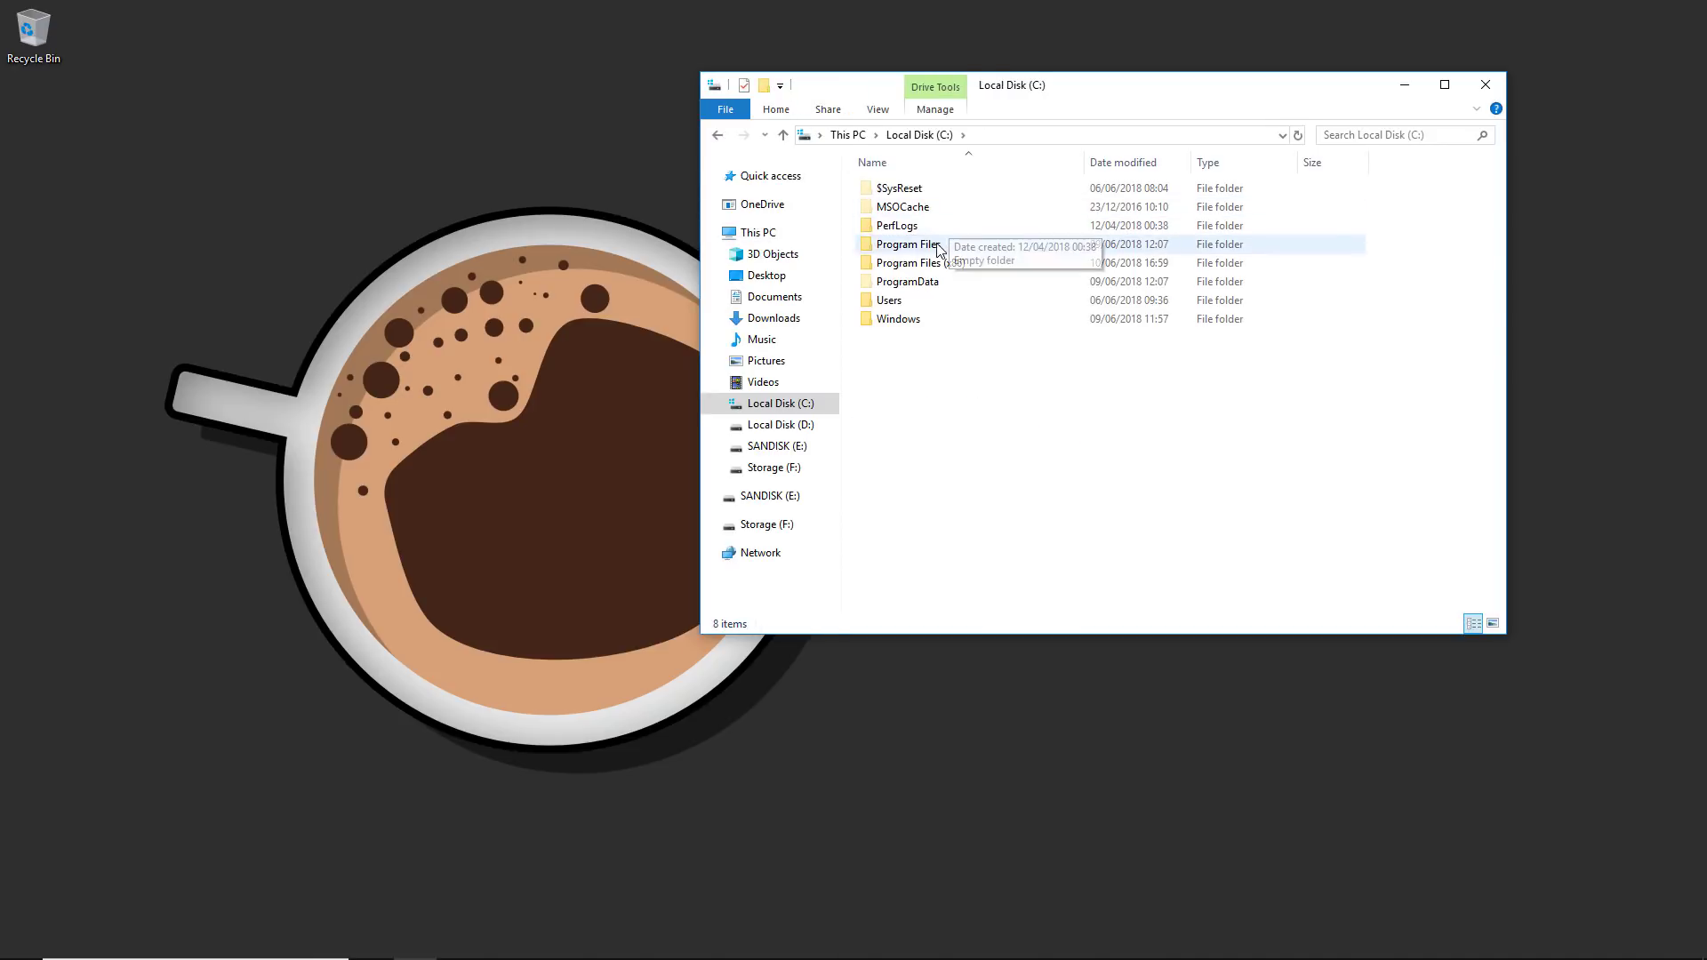
double_click(938, 245)
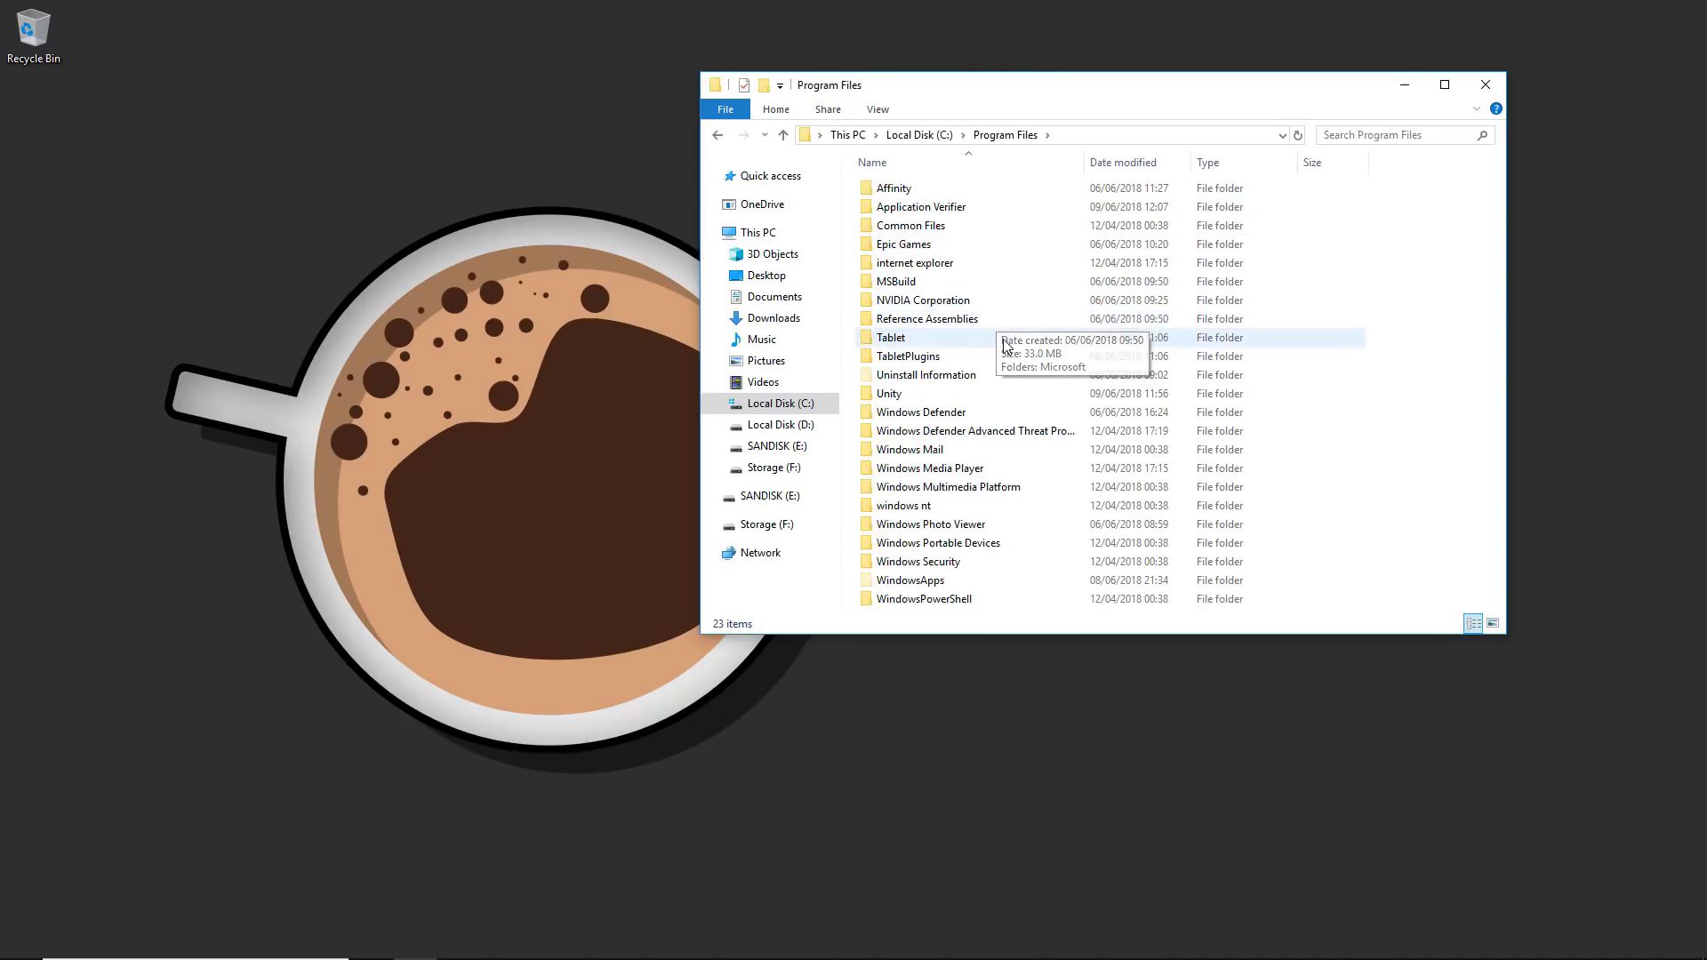
double_click(955, 249)
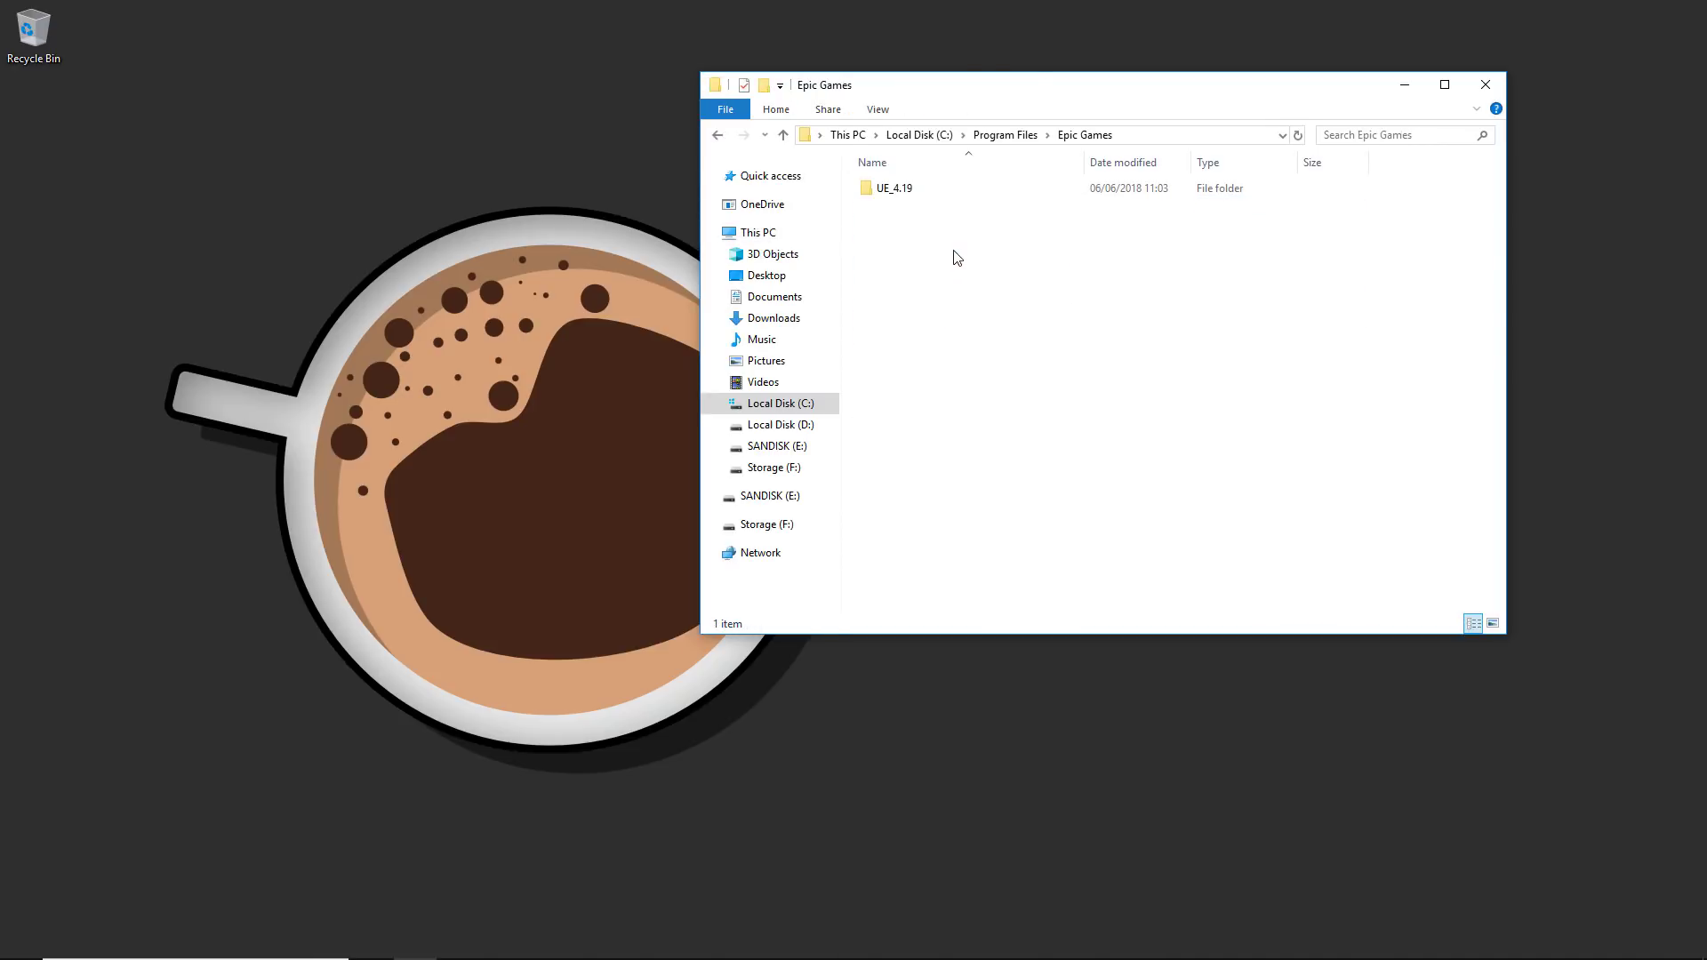
double_click(934, 188)
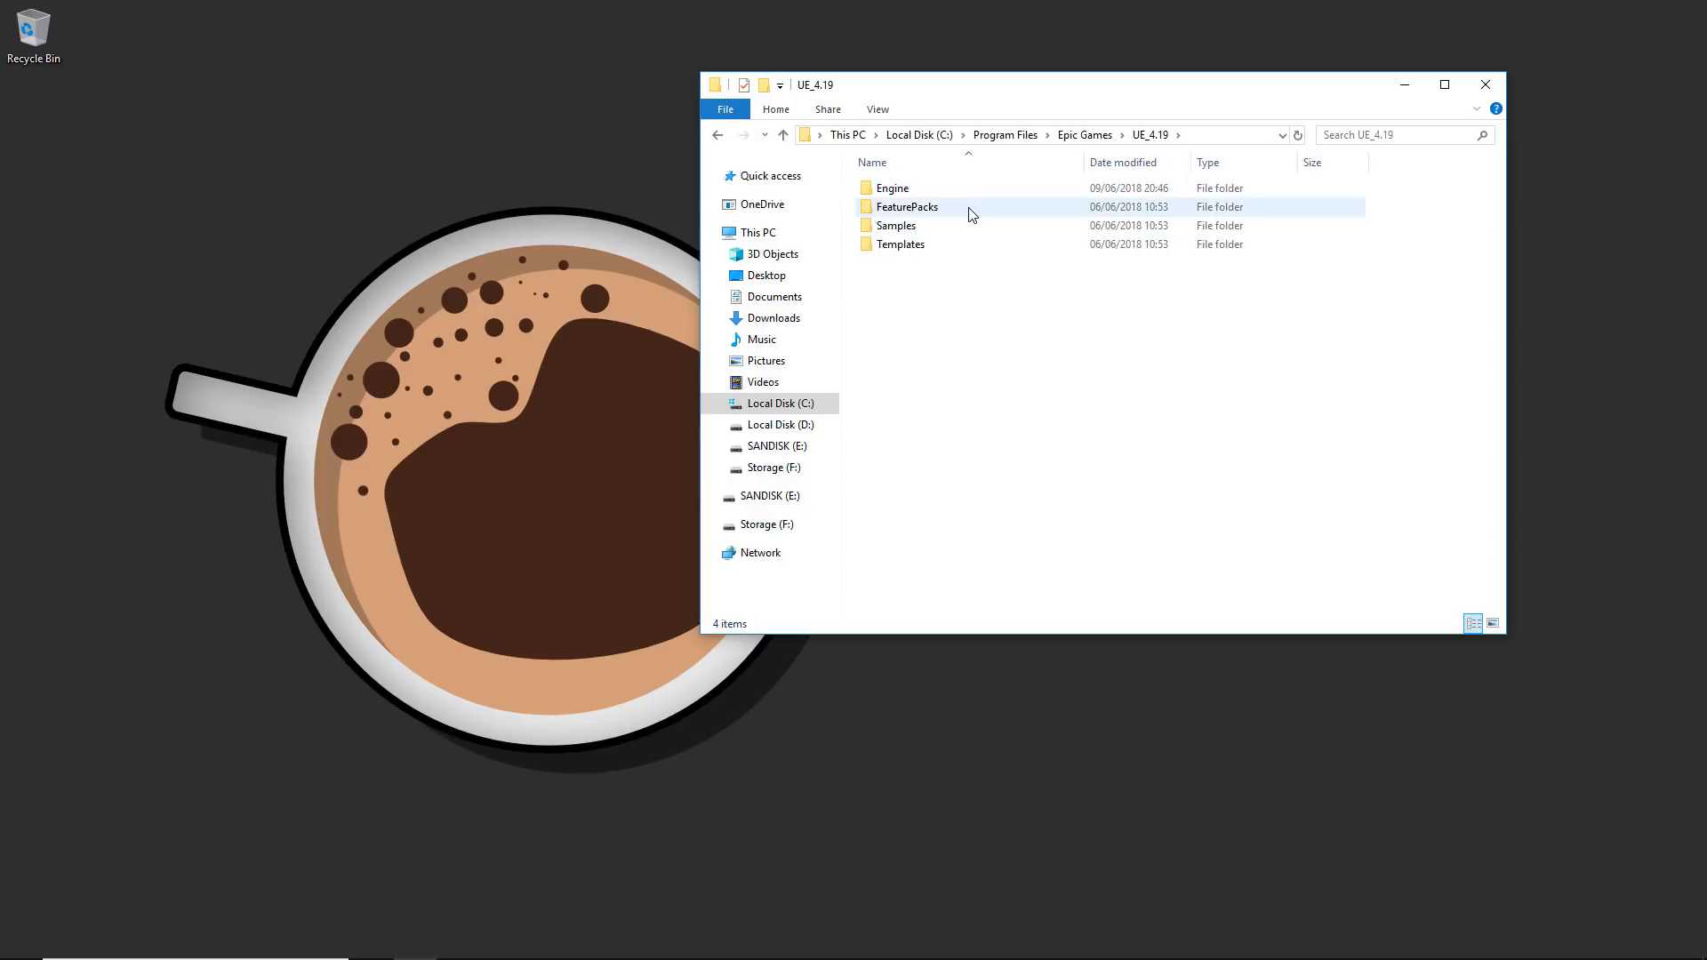
double_click(958, 191)
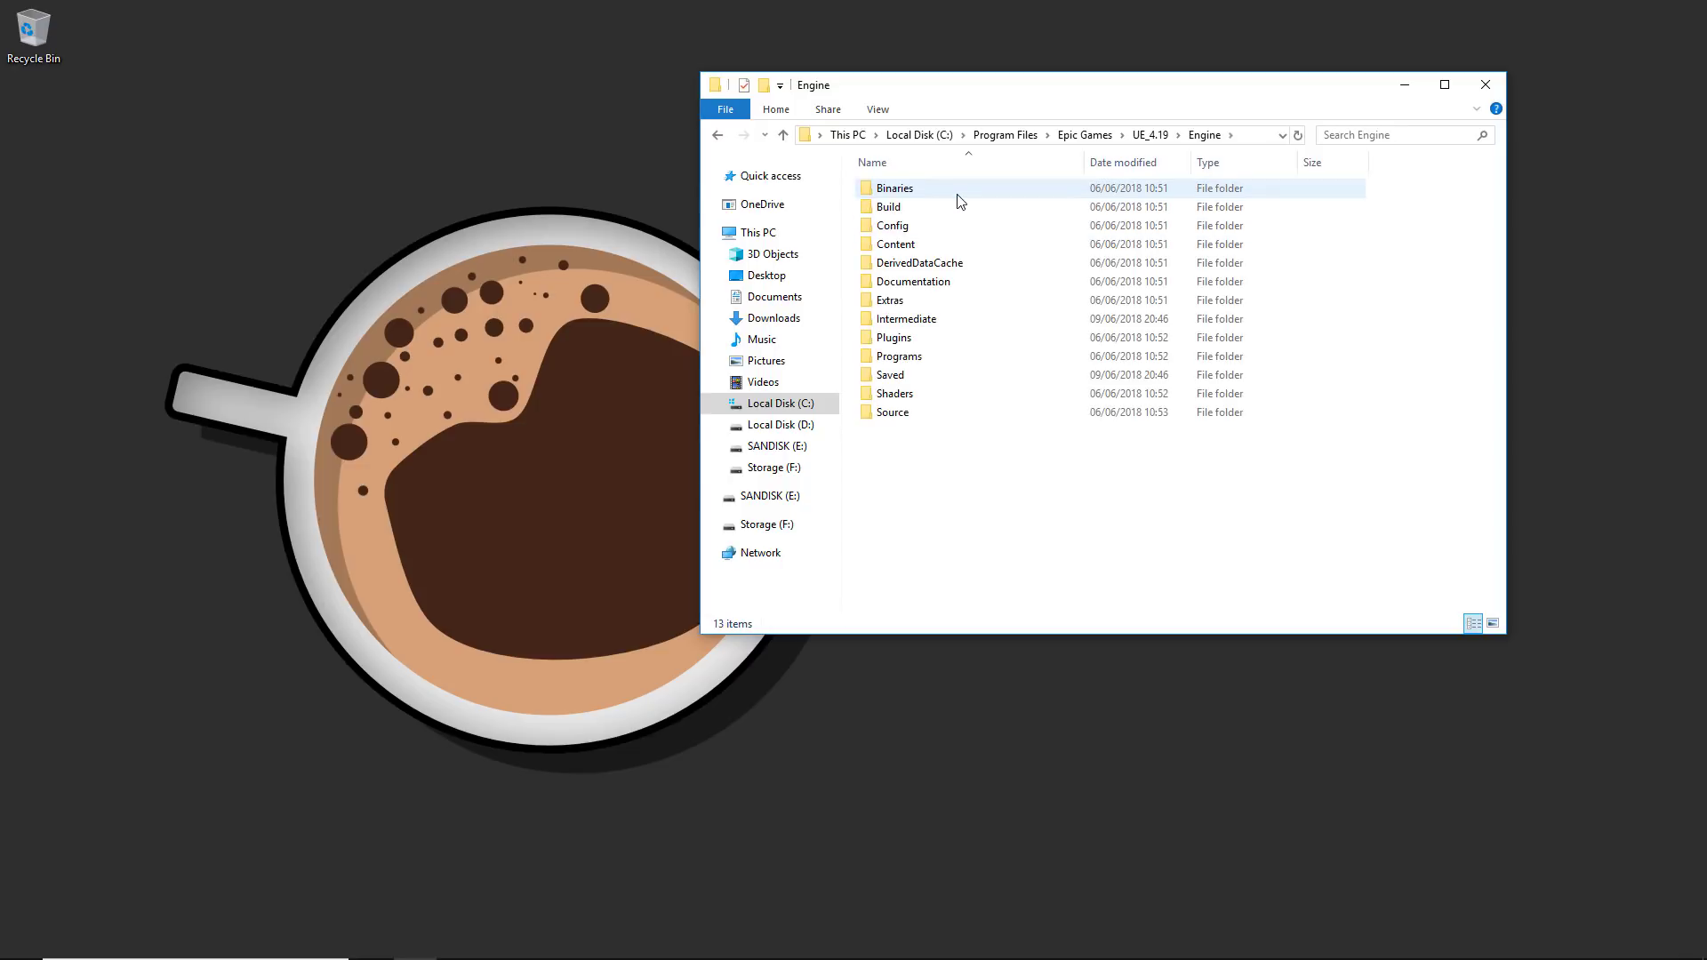
double_click(952, 299)
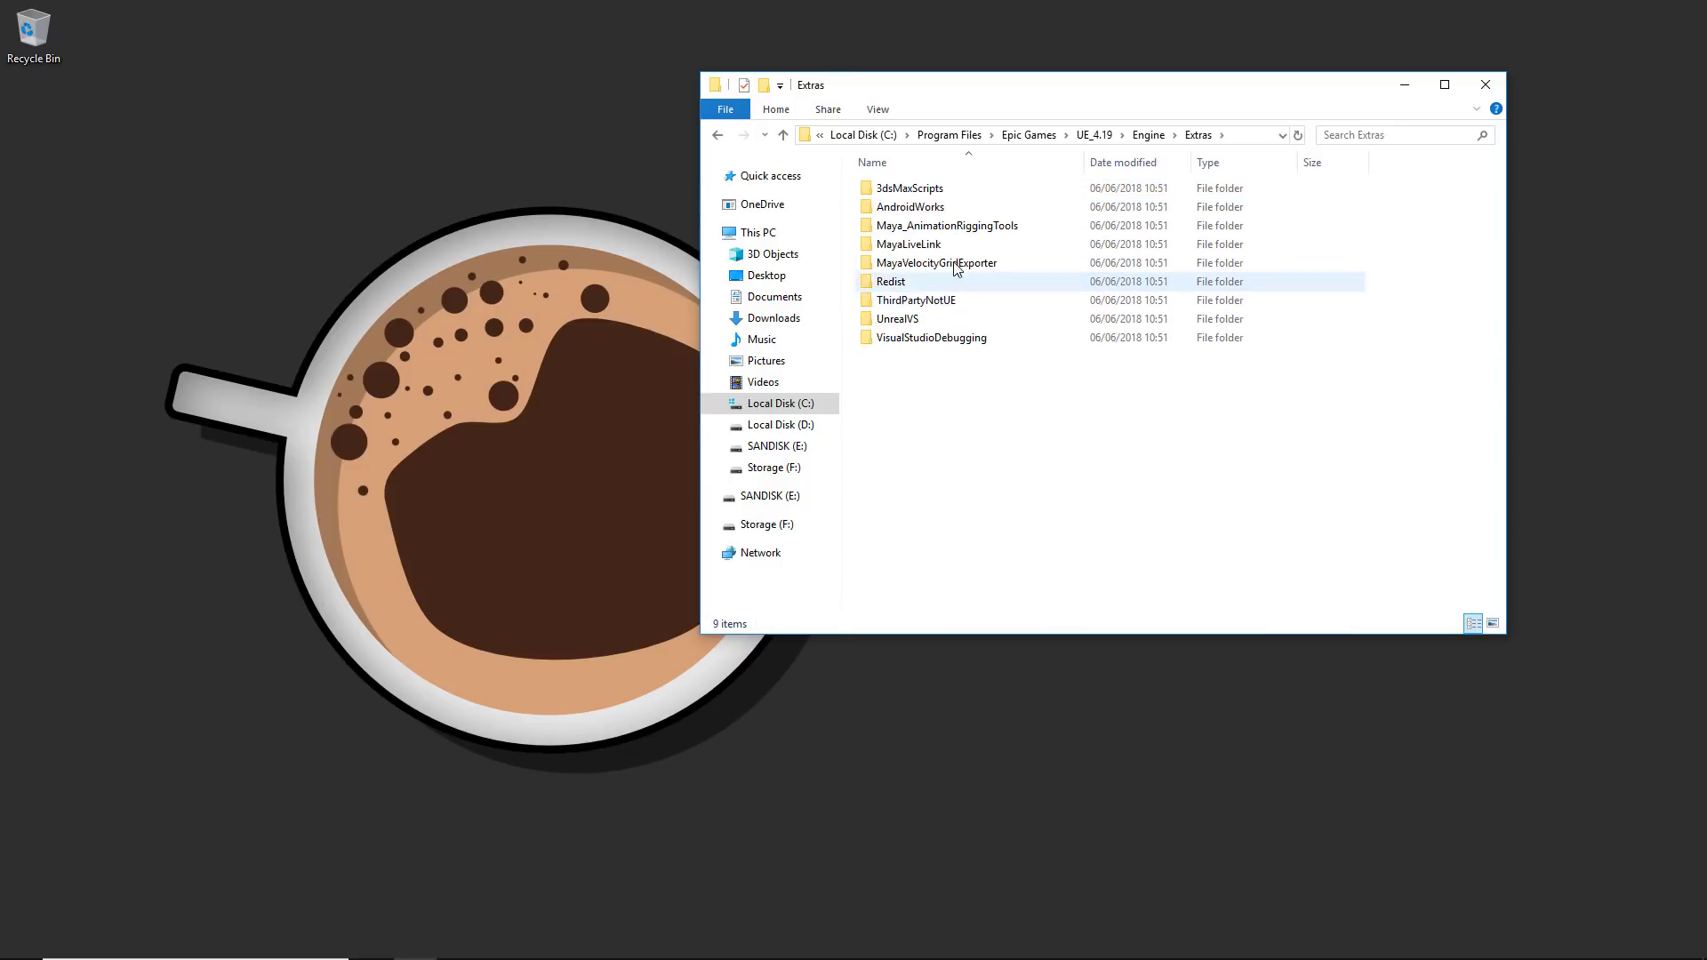
double_click(999, 207)
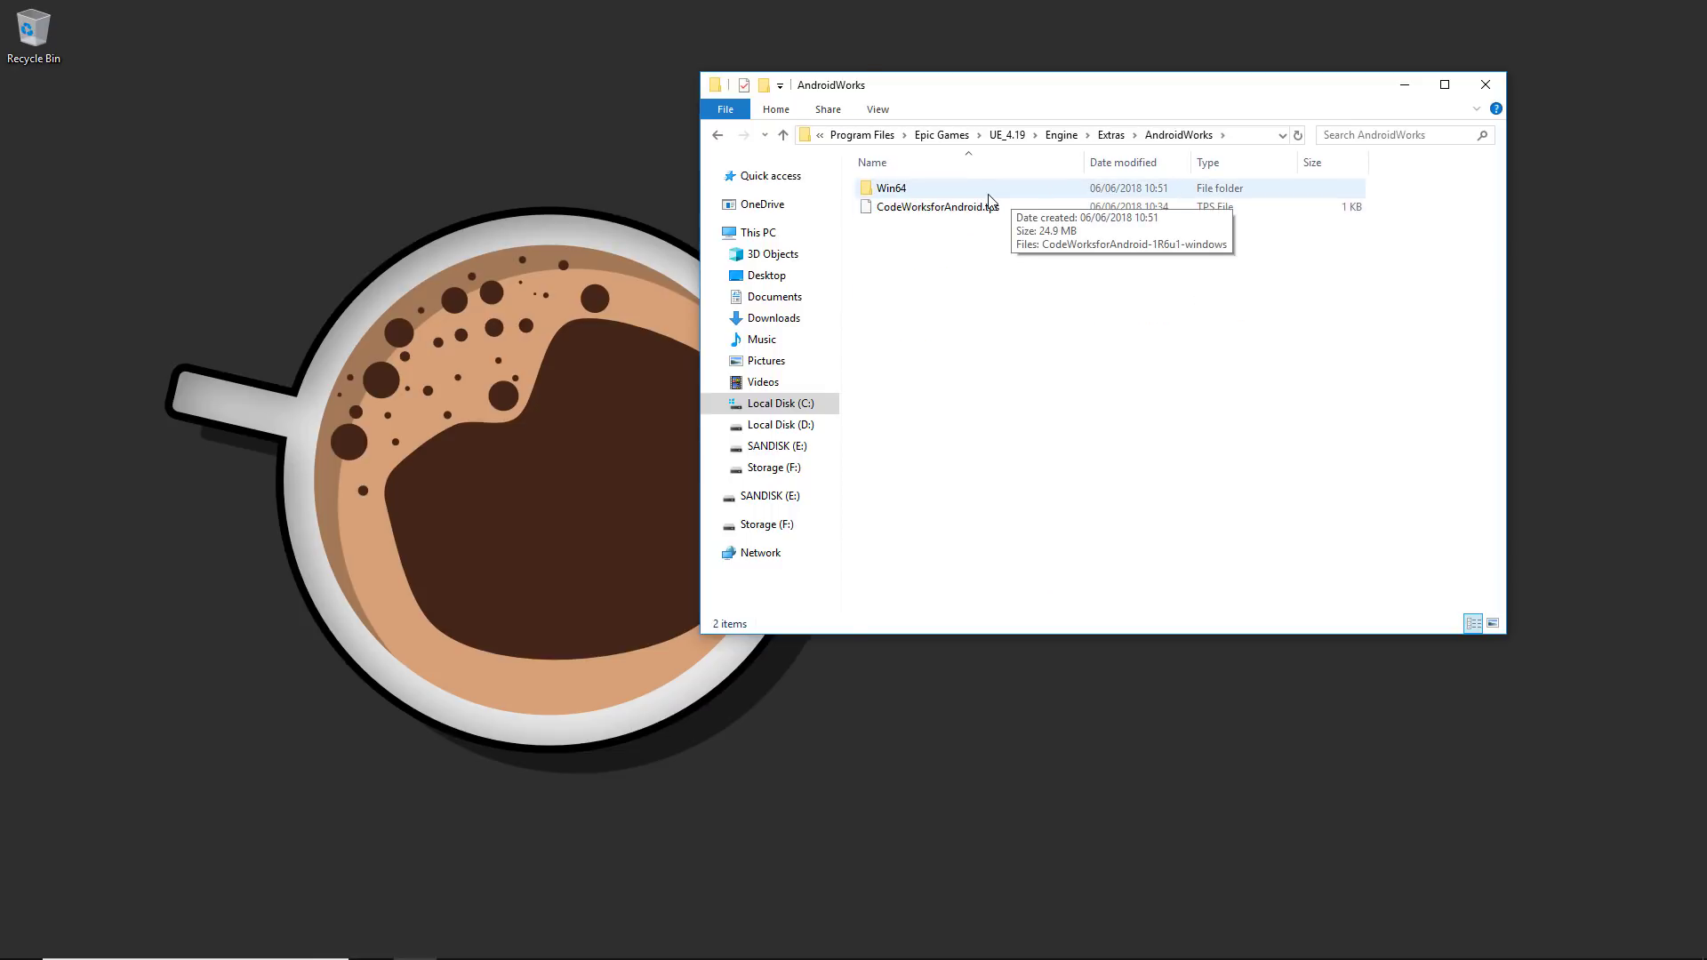
left_click(989, 194)
double_click(988, 195)
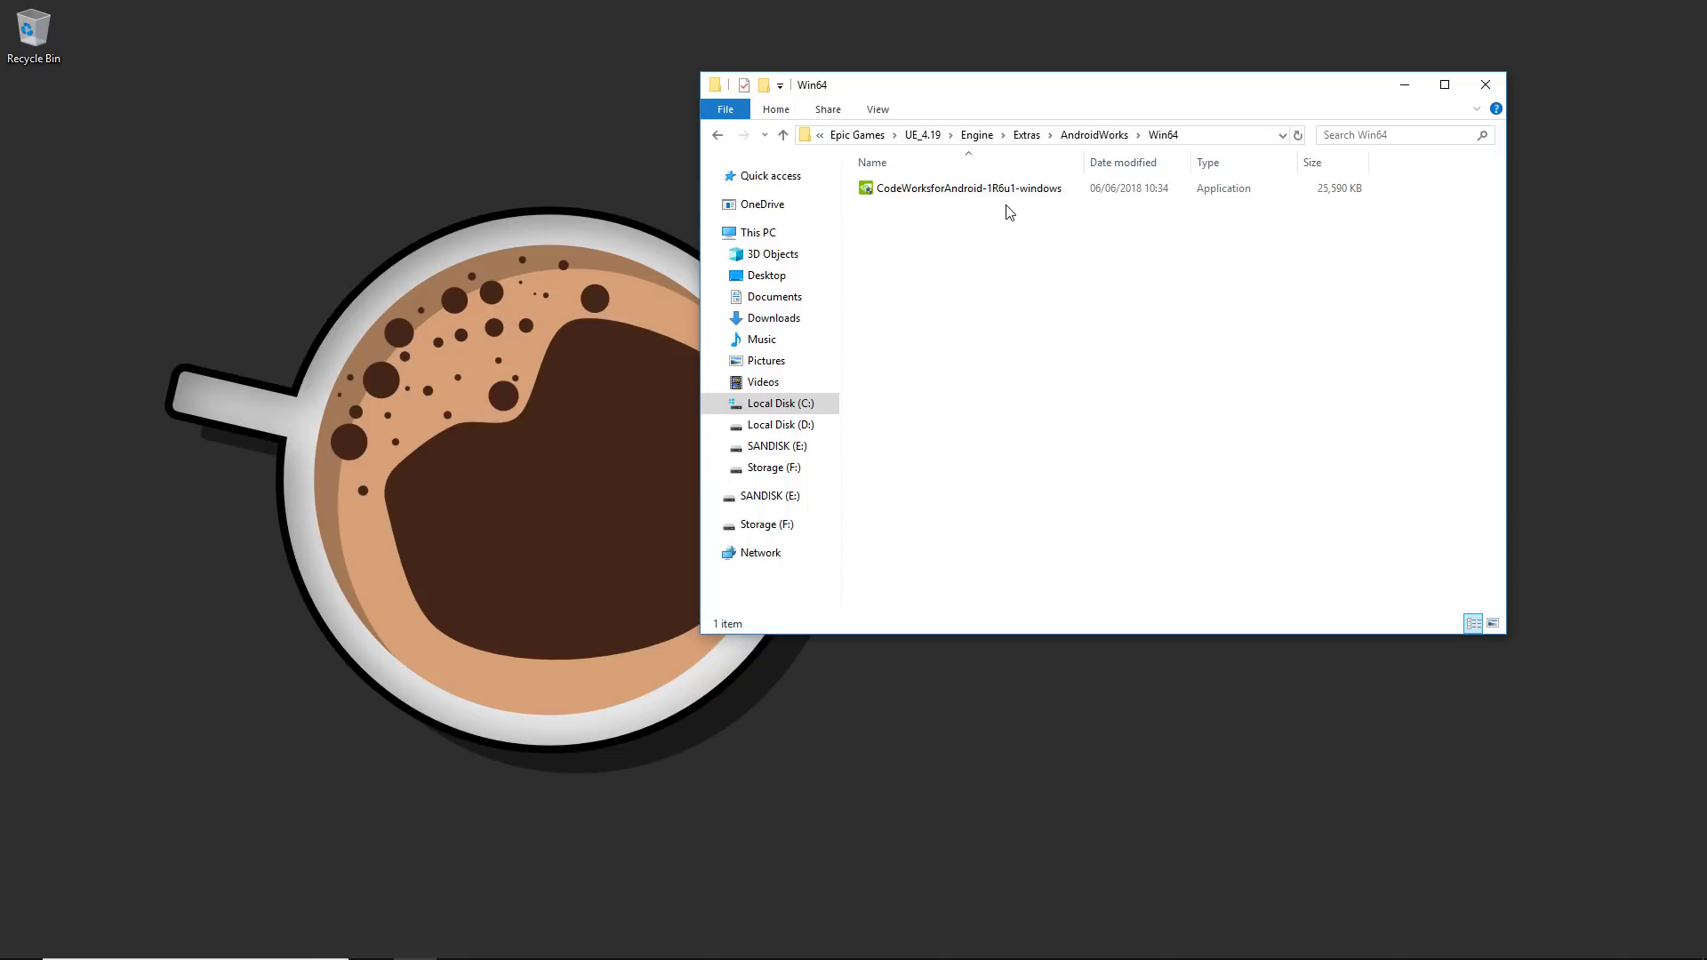
Switch to the browser to check the CodeWorks version named in the documentation, and return to the installer's folder
key("alt+Tab")
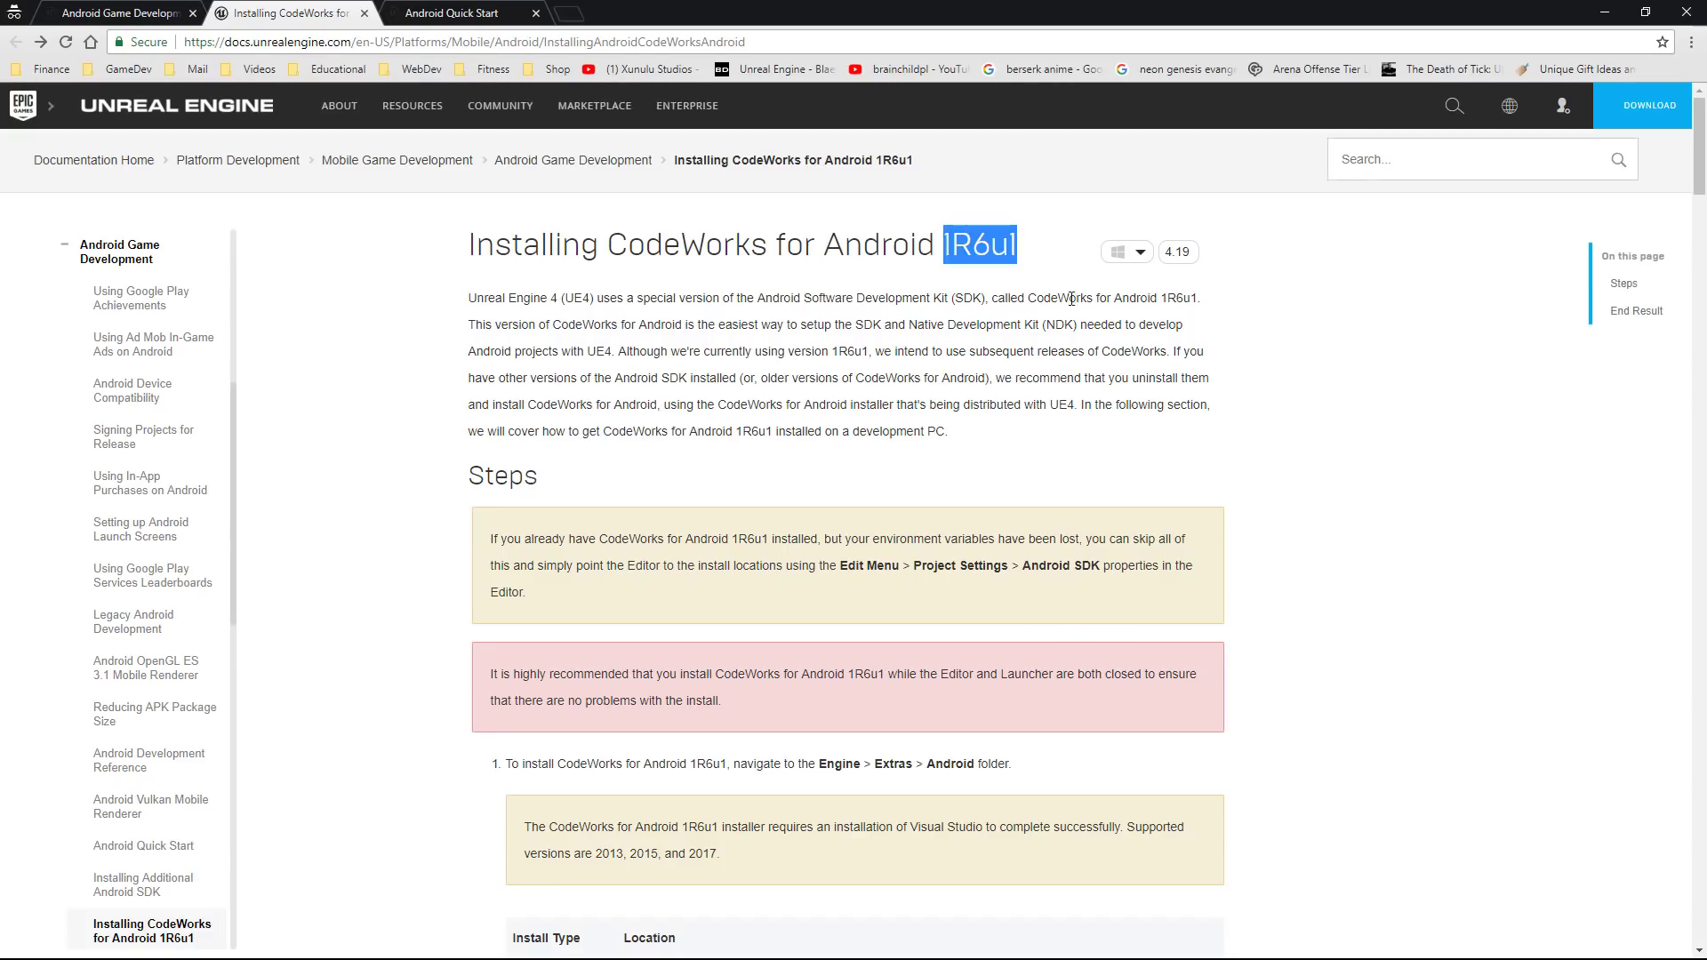
left_click(1385, 298)
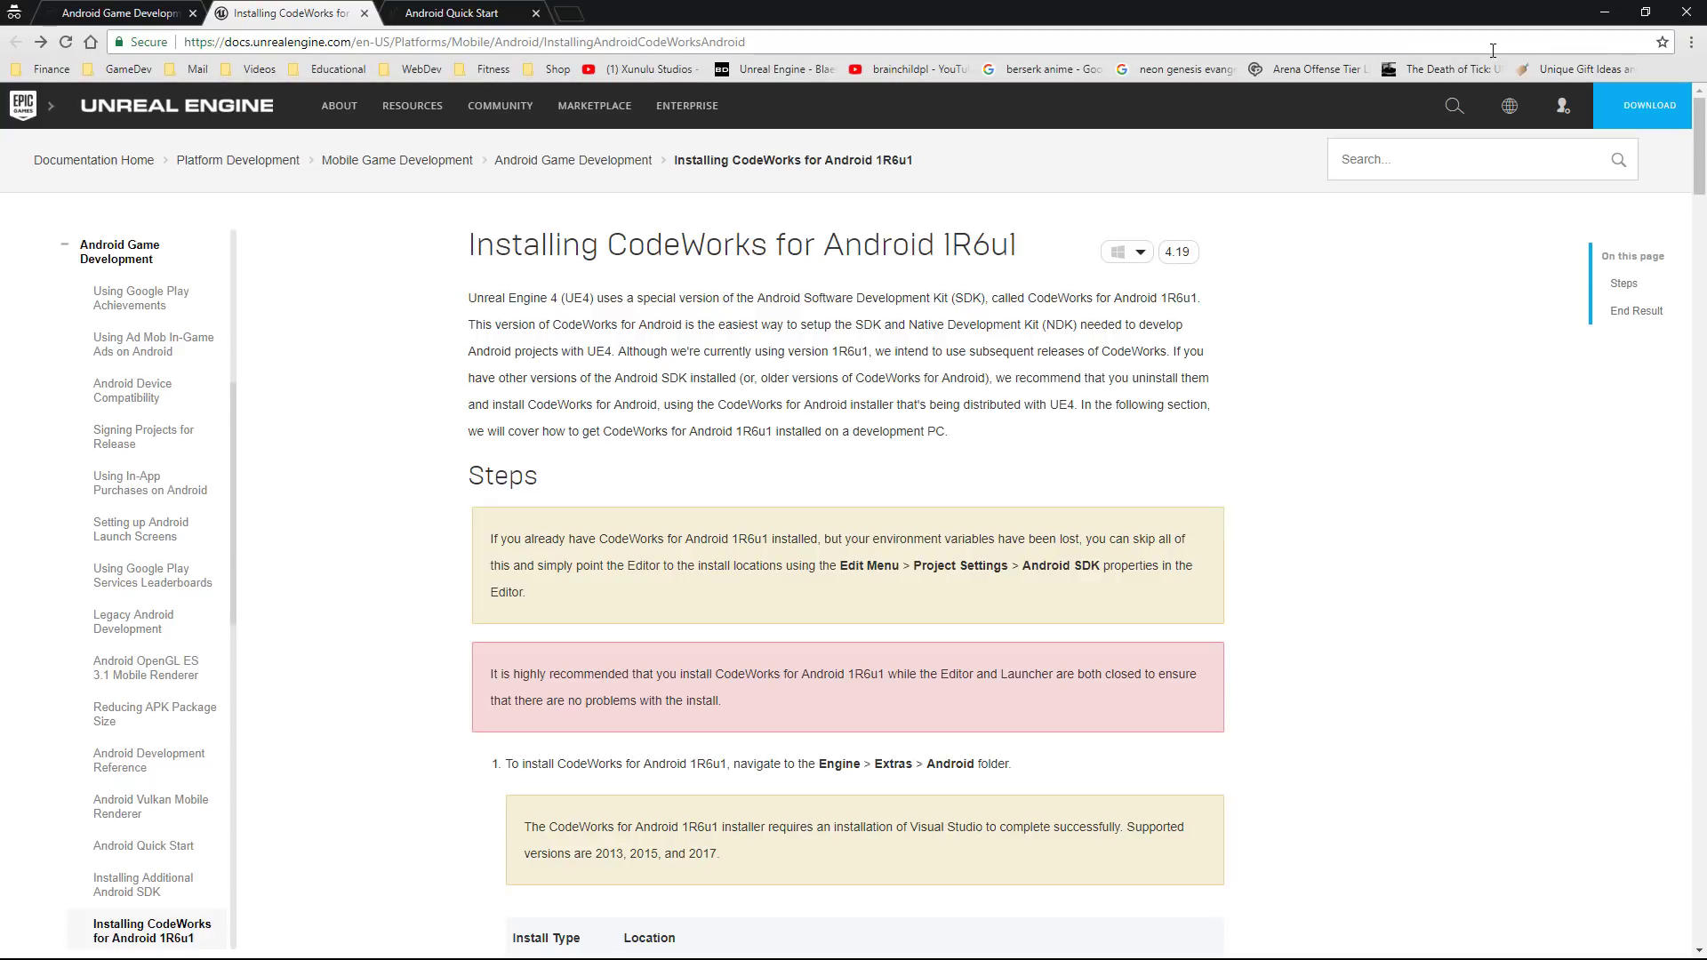
left_click(1605, 12)
Launch the CodeWorksforAndroid-1R6u1-windows installer and advance past its introductory pages to the installation configuration
left_click(994, 196)
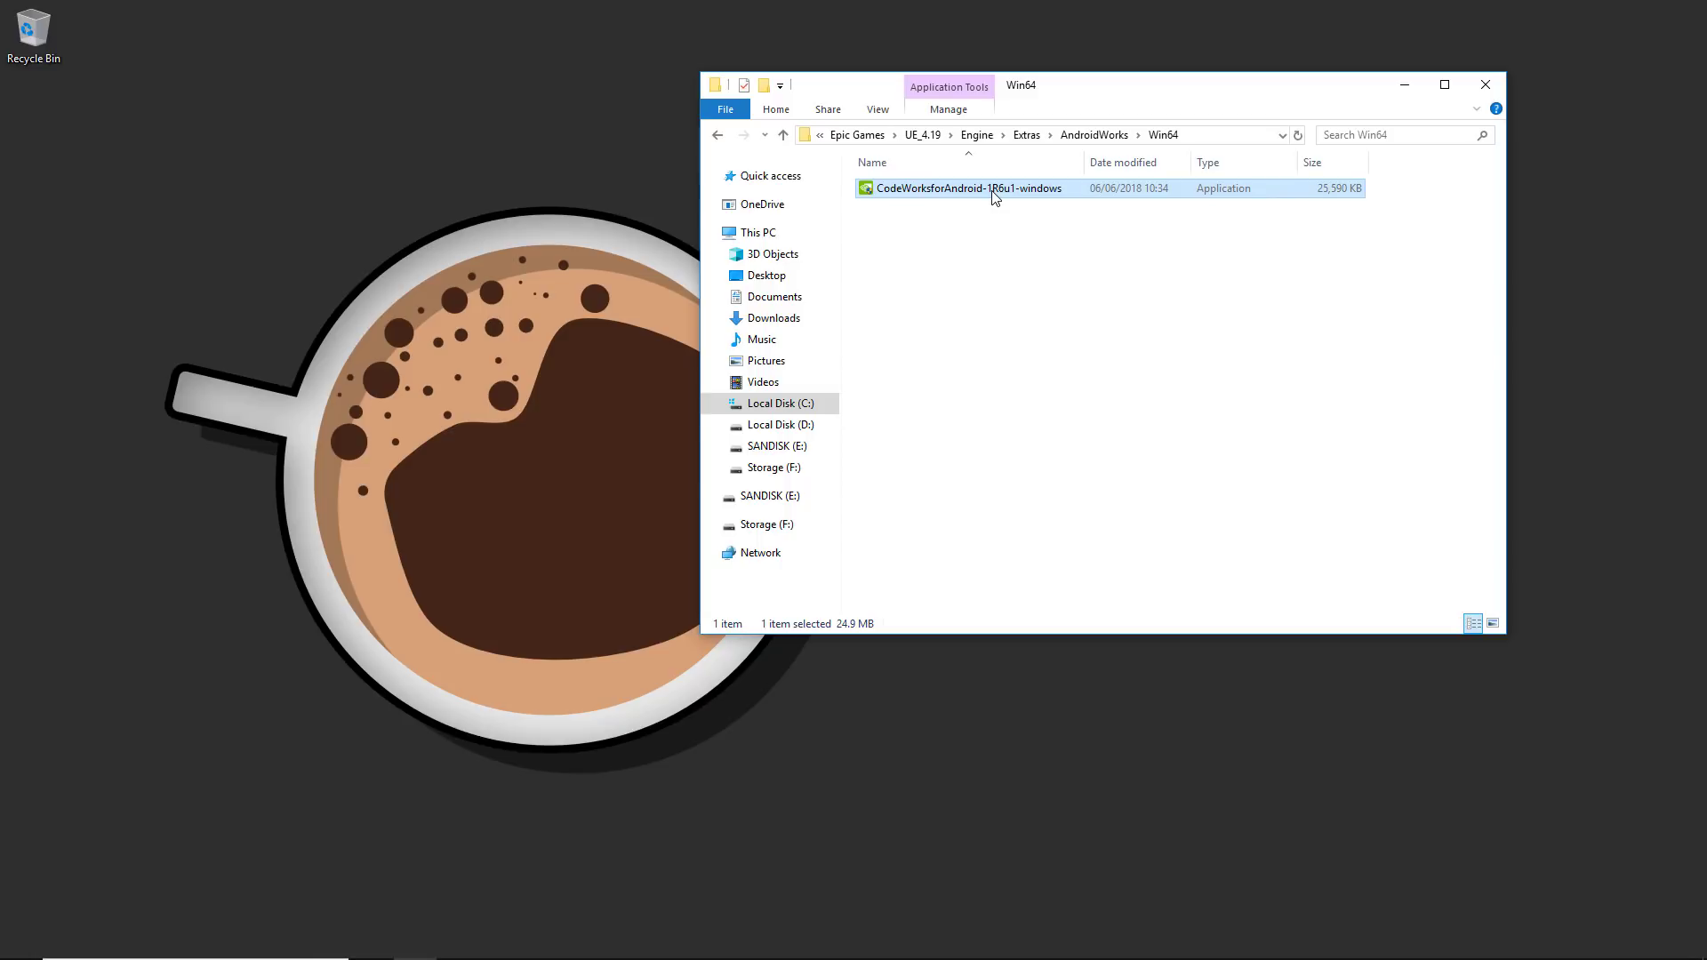
double_click(994, 196)
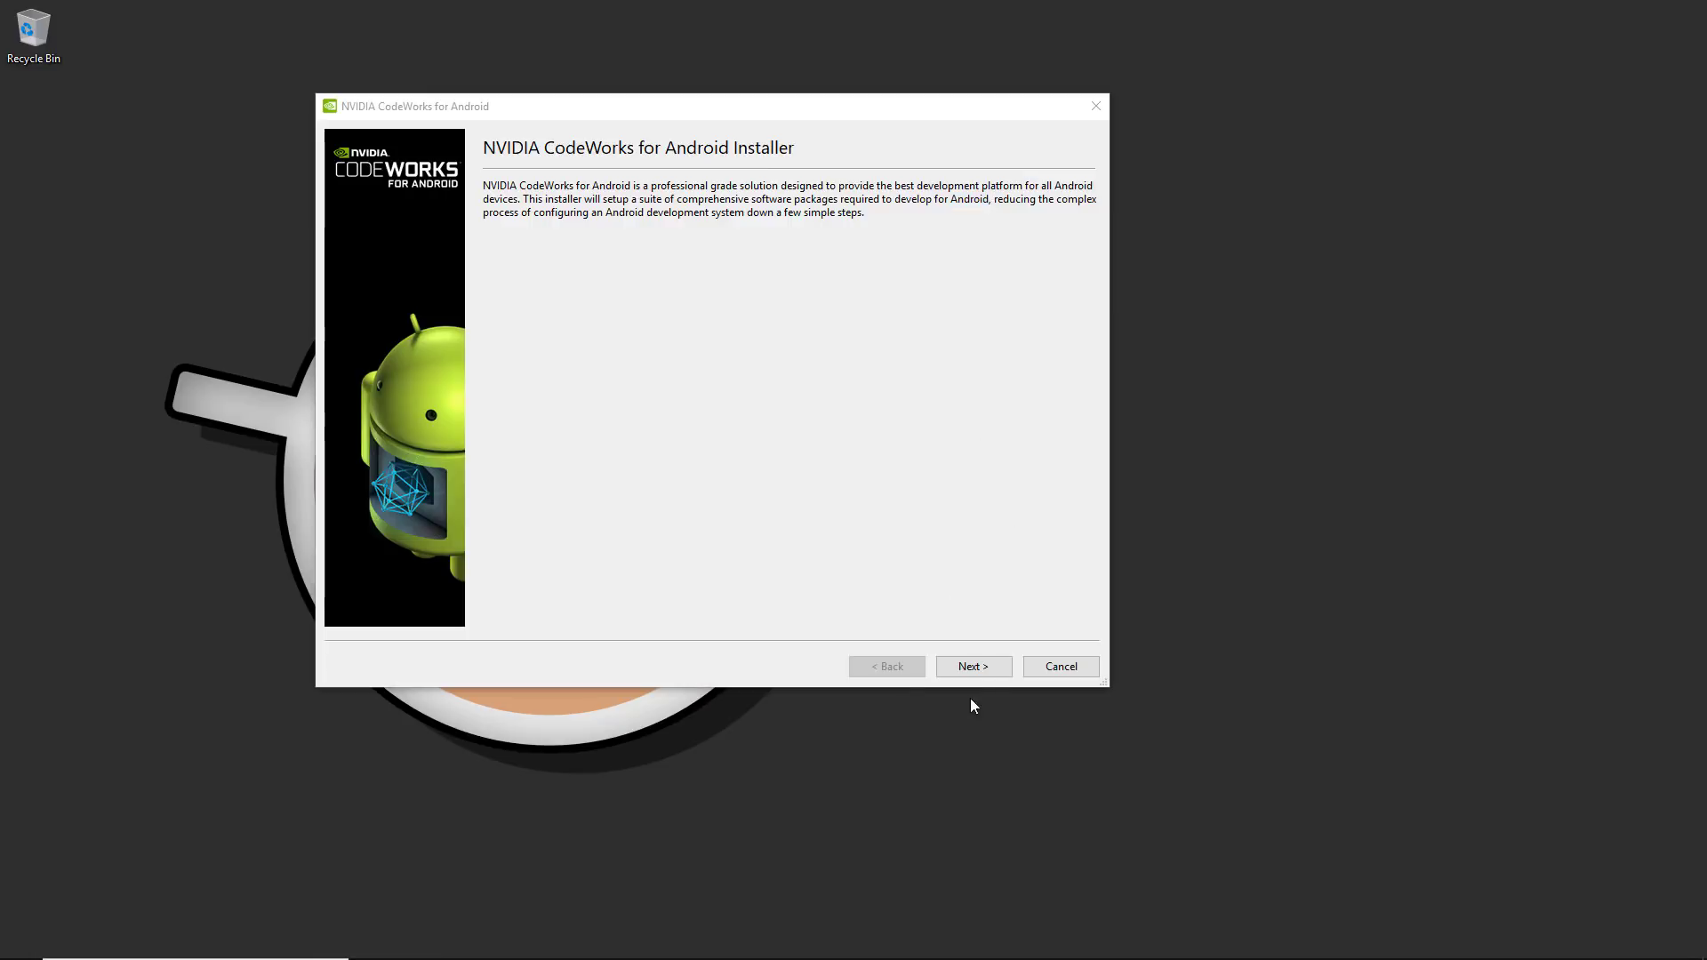
left_click(974, 668)
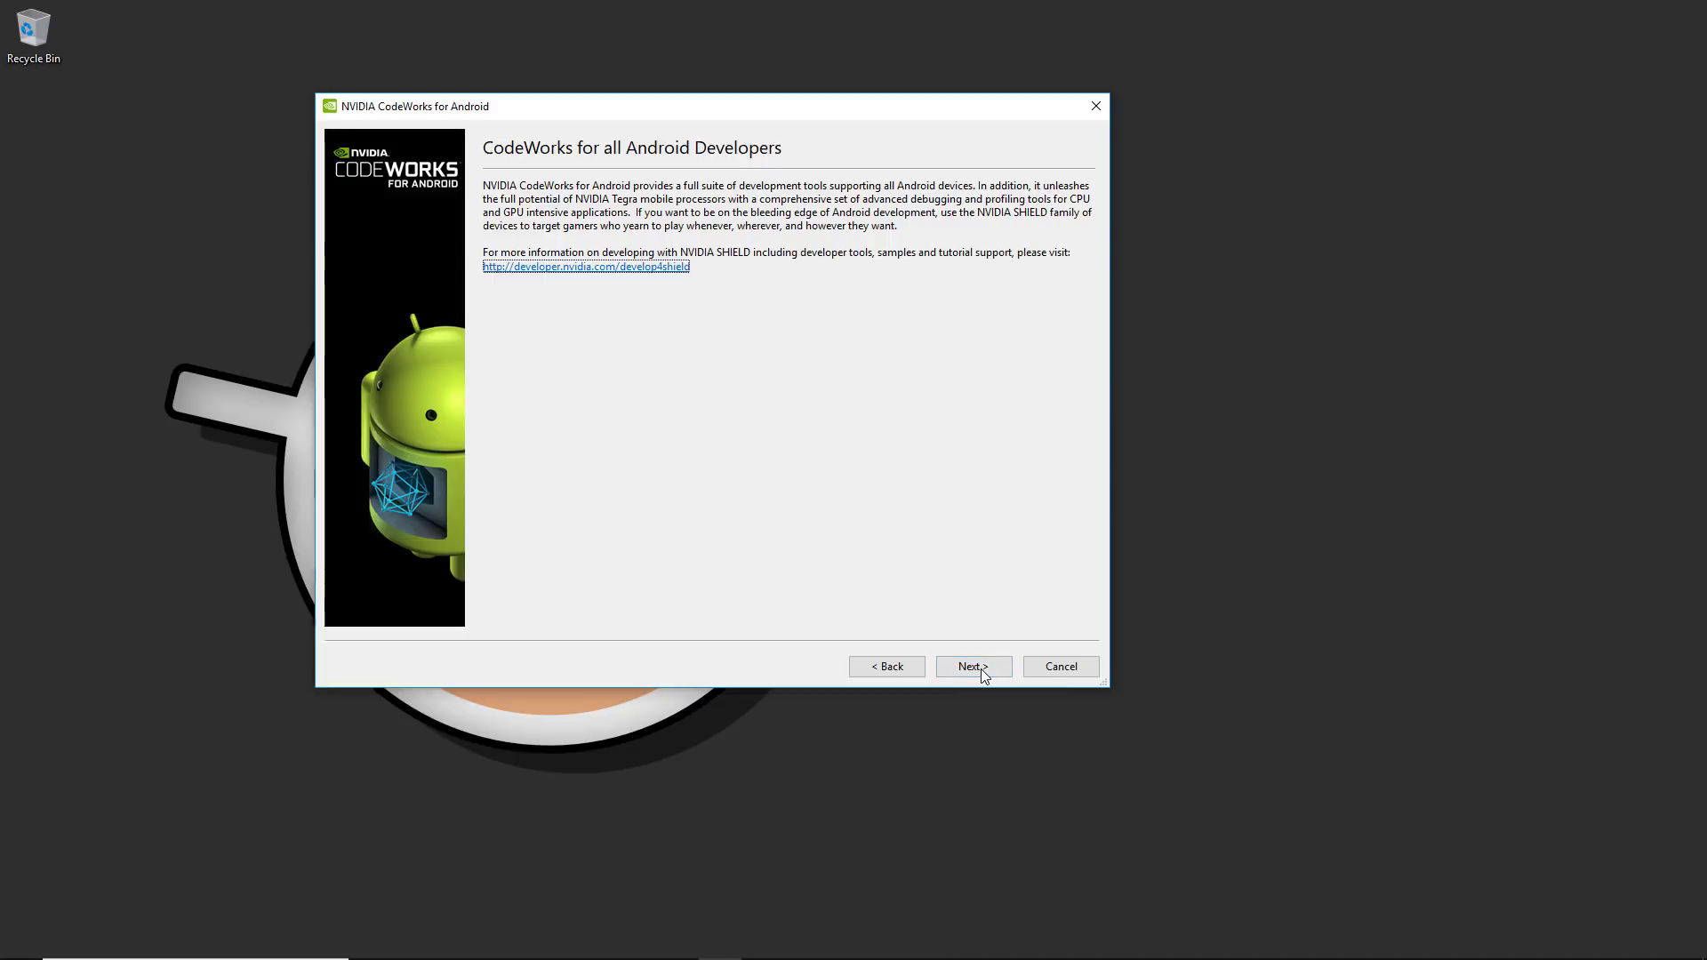
left_click(981, 669)
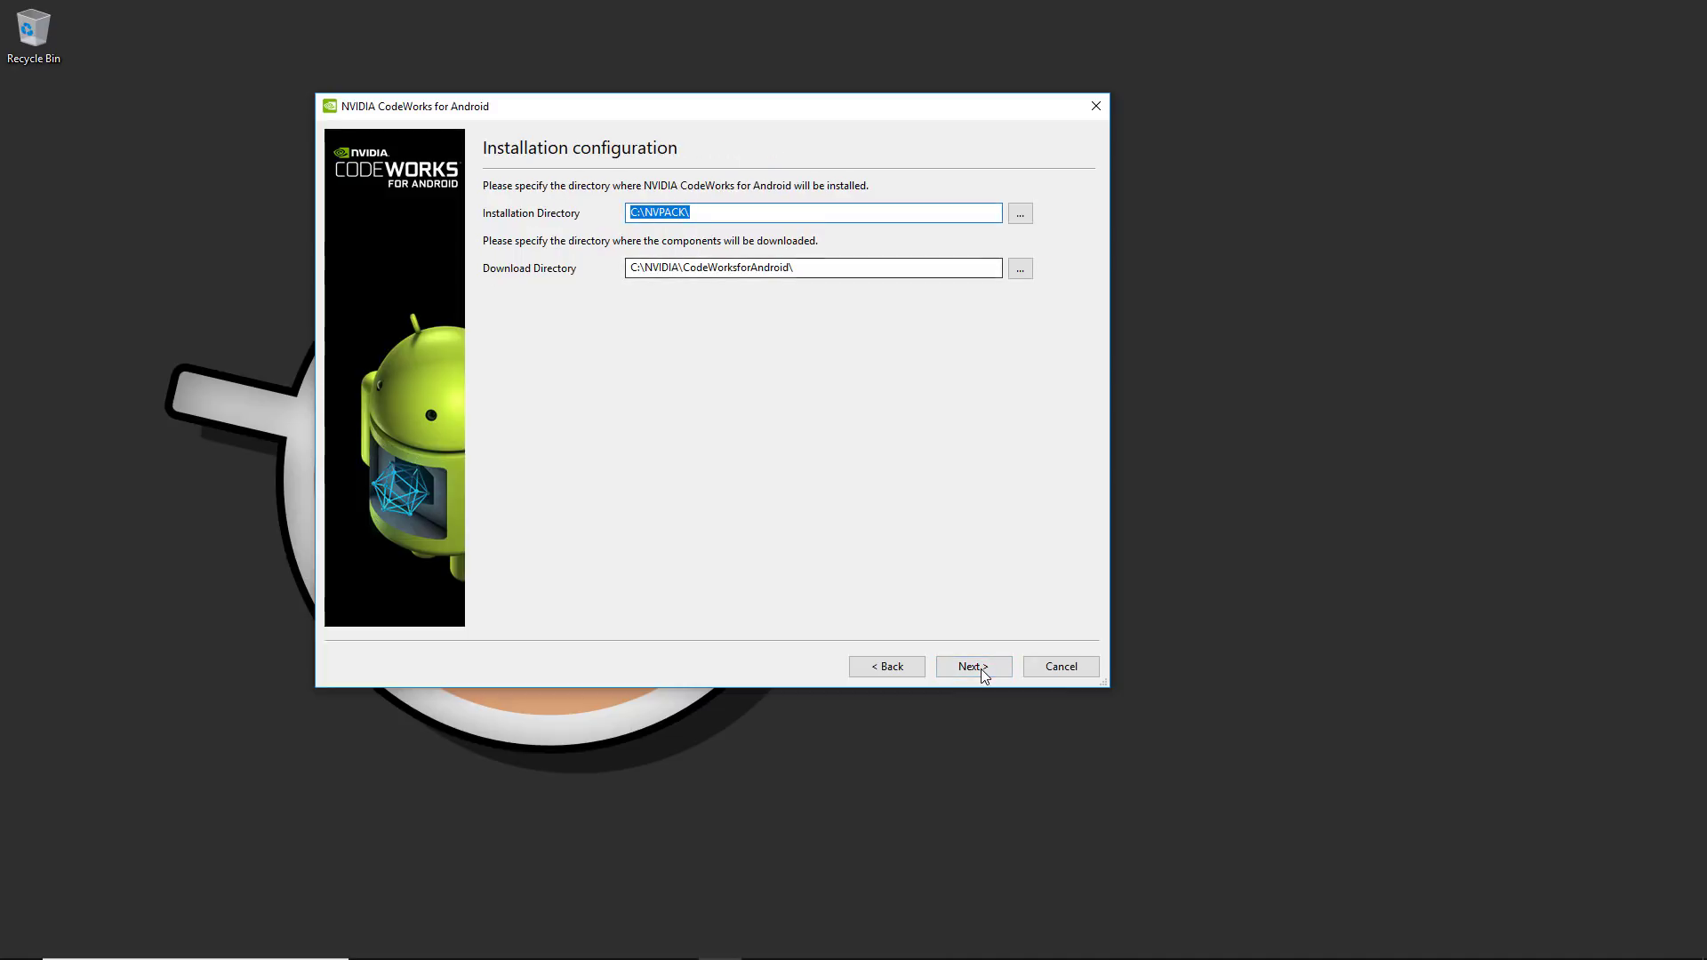
Set the installation directory to D:\NVPACK\
key("Home")
key("Right")
key("Right")
key("BackSpace")
key("BackSpace")
type("D")
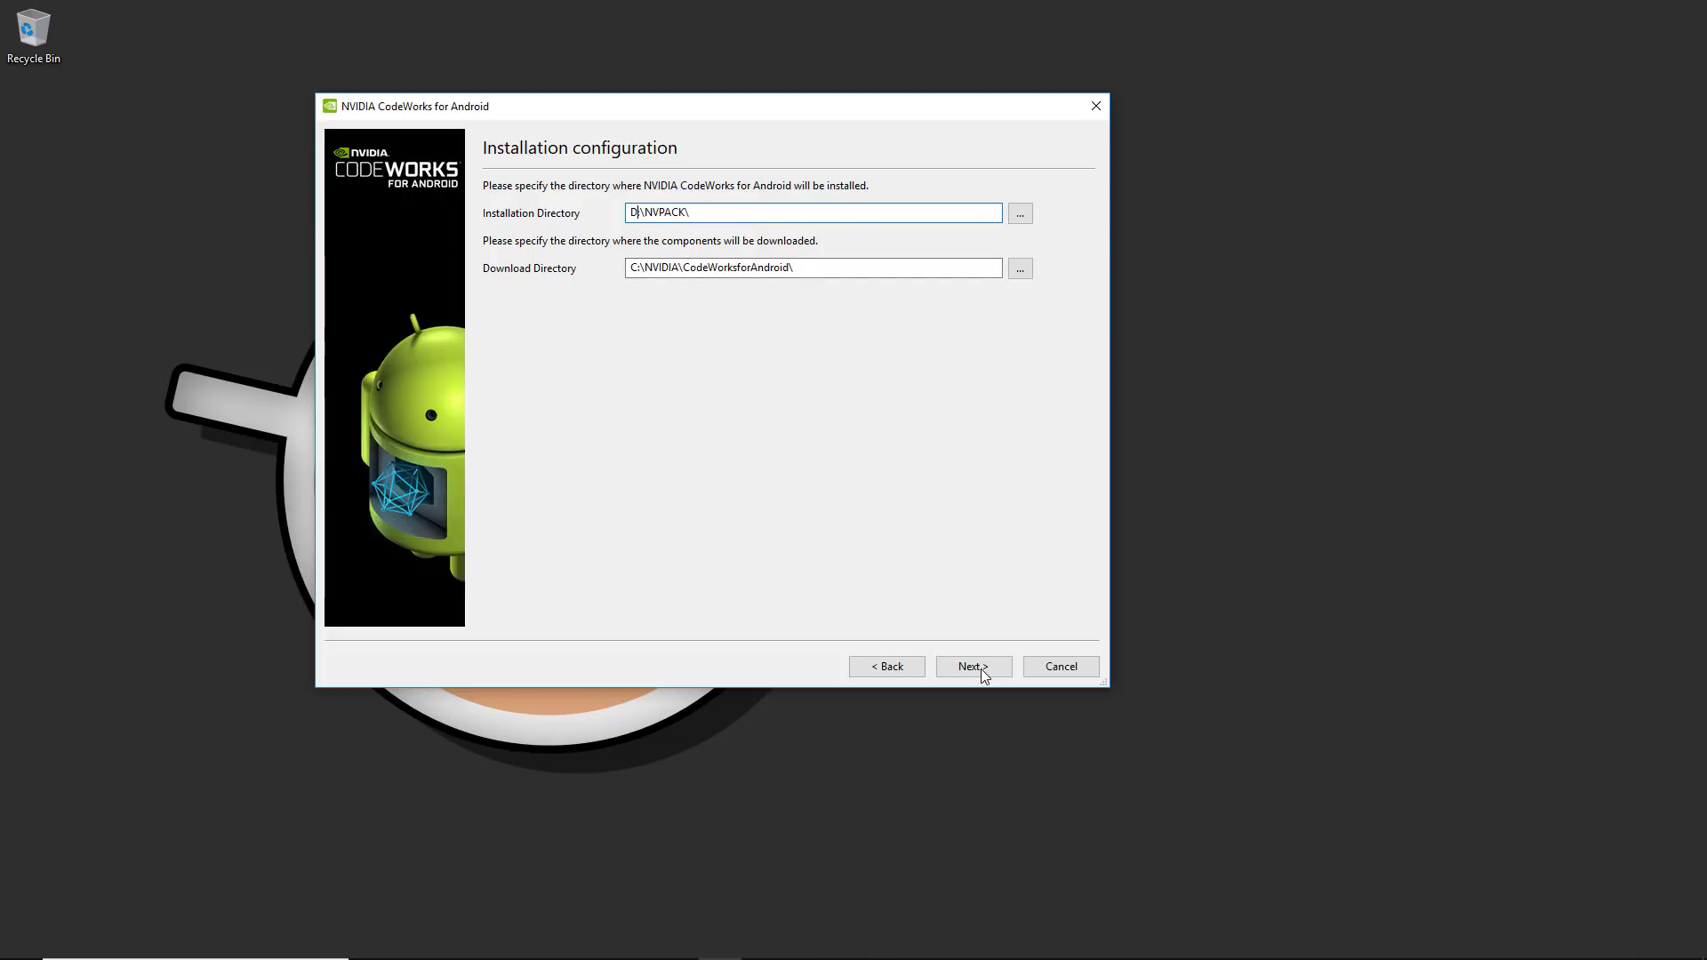
Set the download directory to D:\NVIDIA\CodeWorksforAndroid\ and continue to the component manager
key("Tab")
key("Tab")
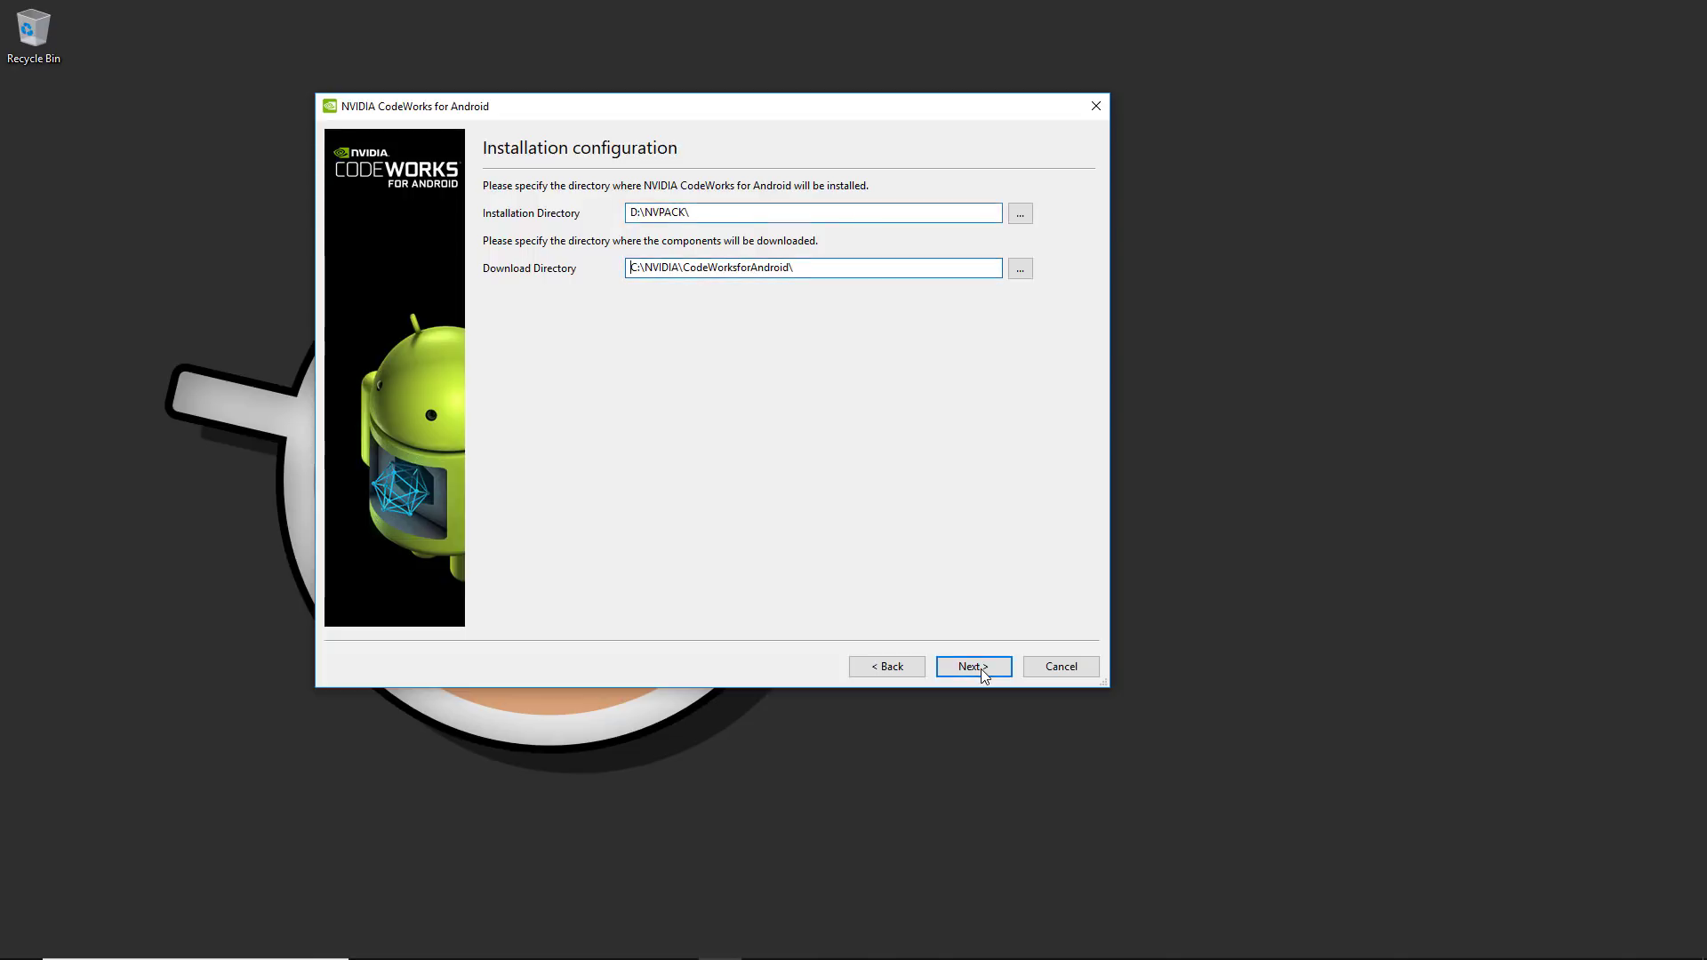
key("Home")
key("Delete")
type("D")
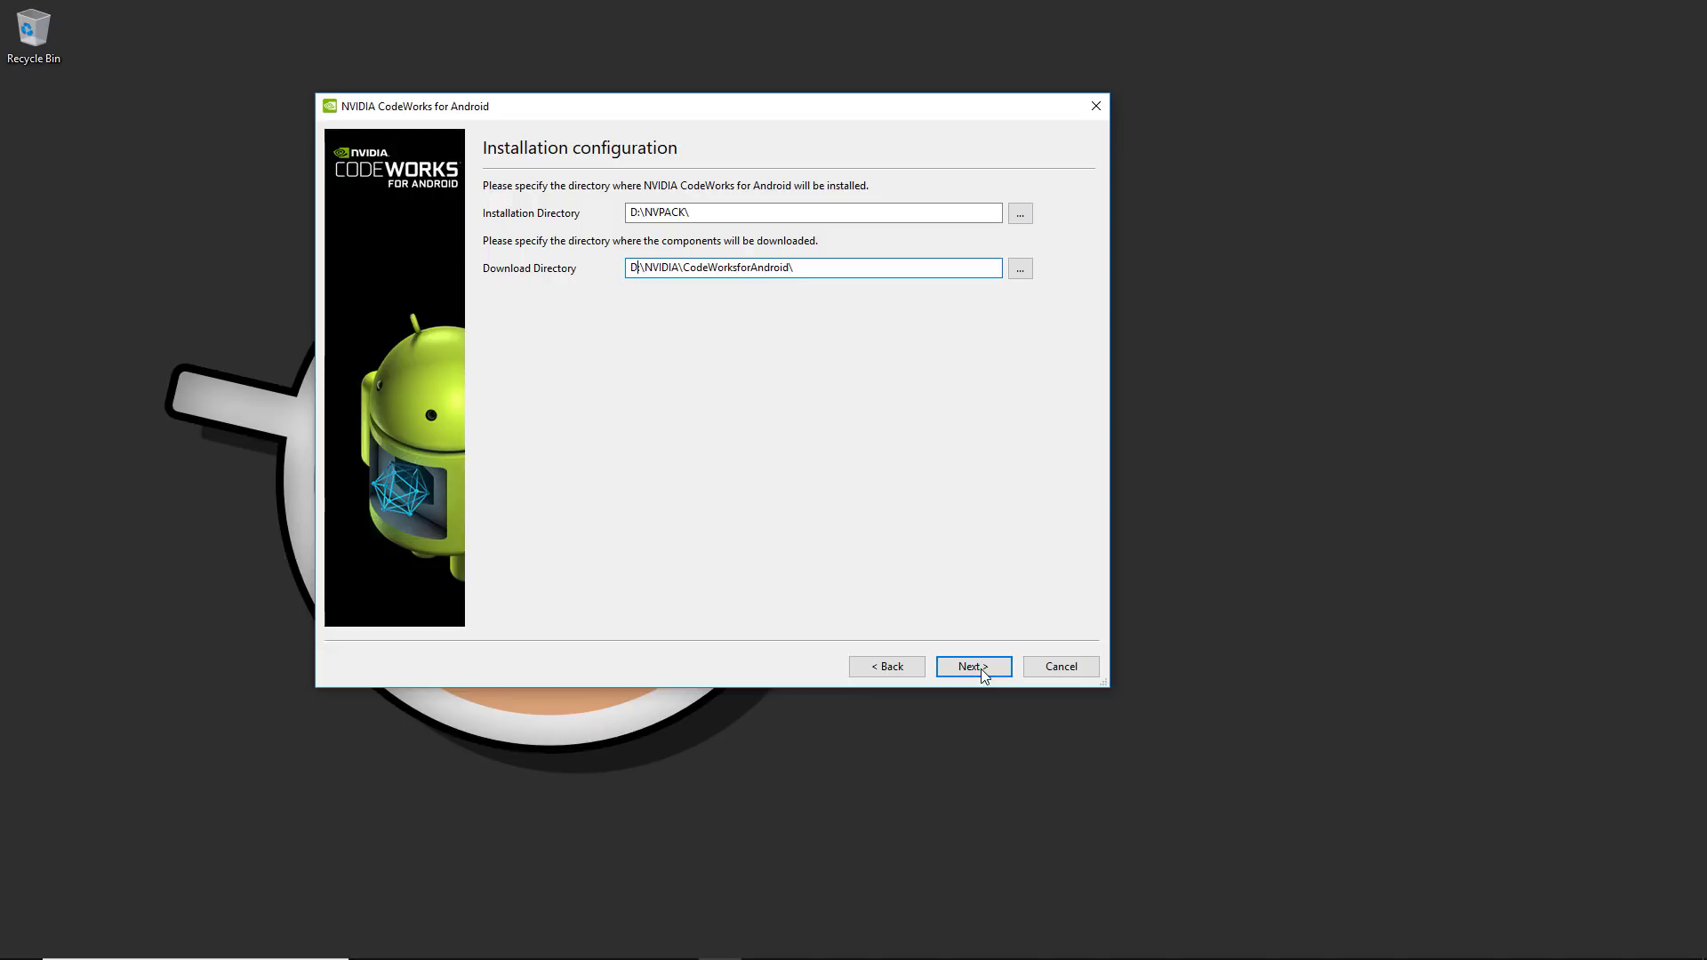
left_click(974, 666)
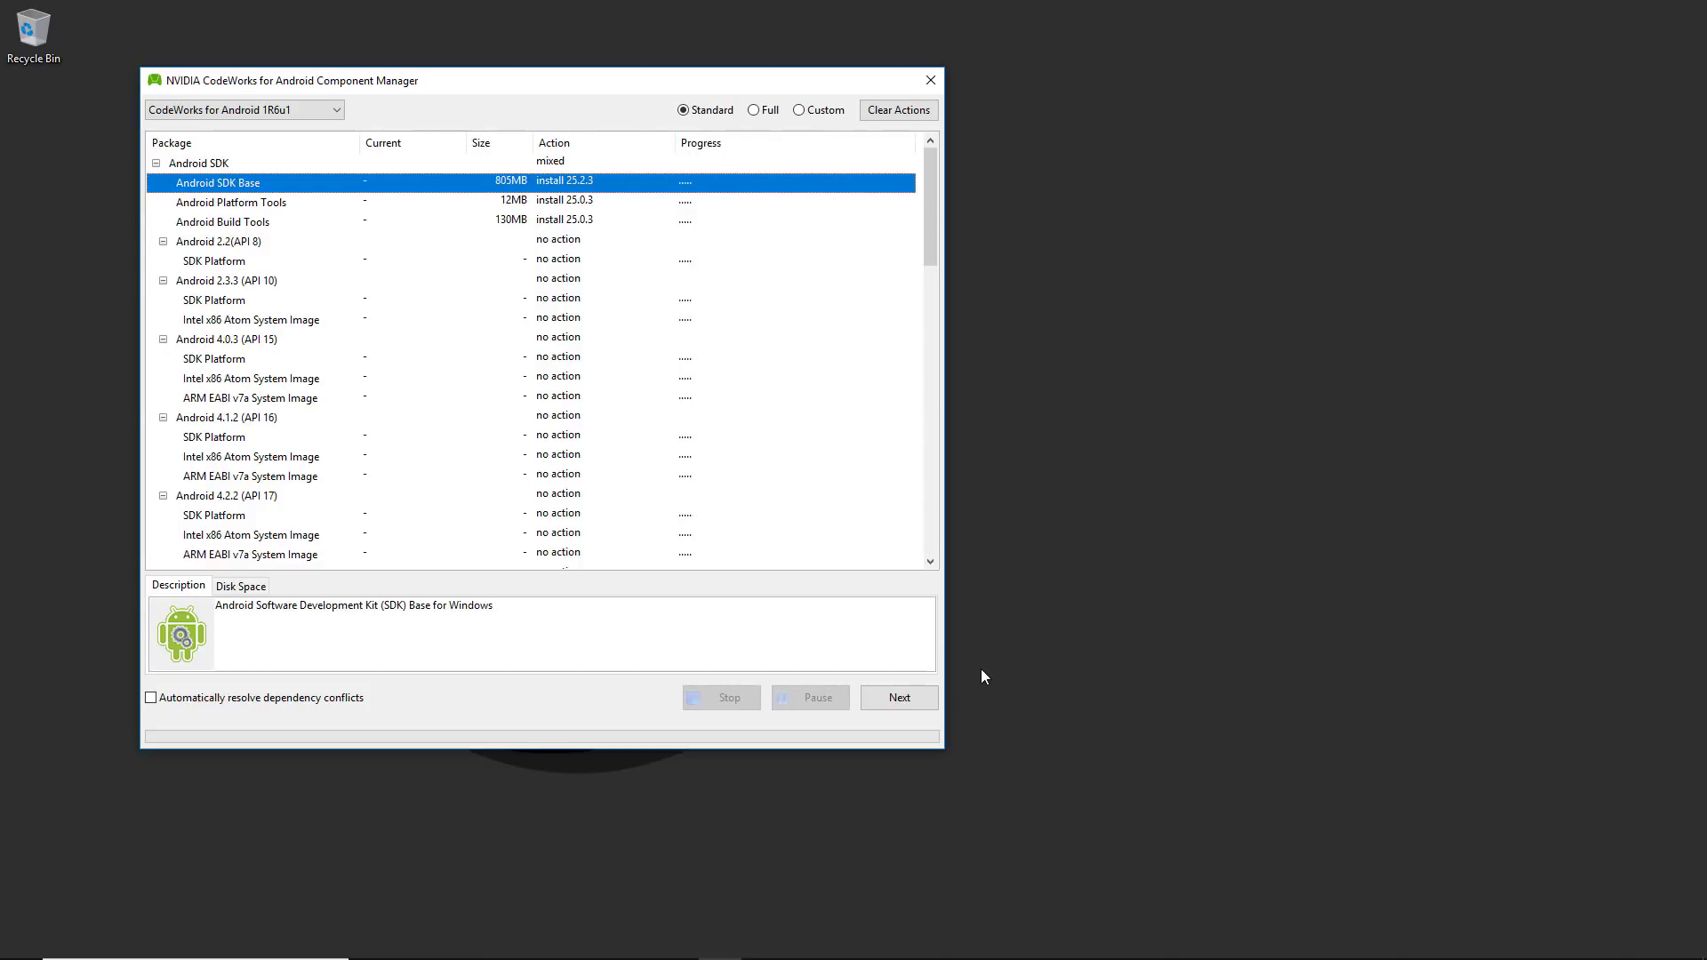
Review the available CodeWorks versions in the component manager and keep CodeWorks for Android 1R6u1 chosen
key("shift+Tab")
key("alt+Down")
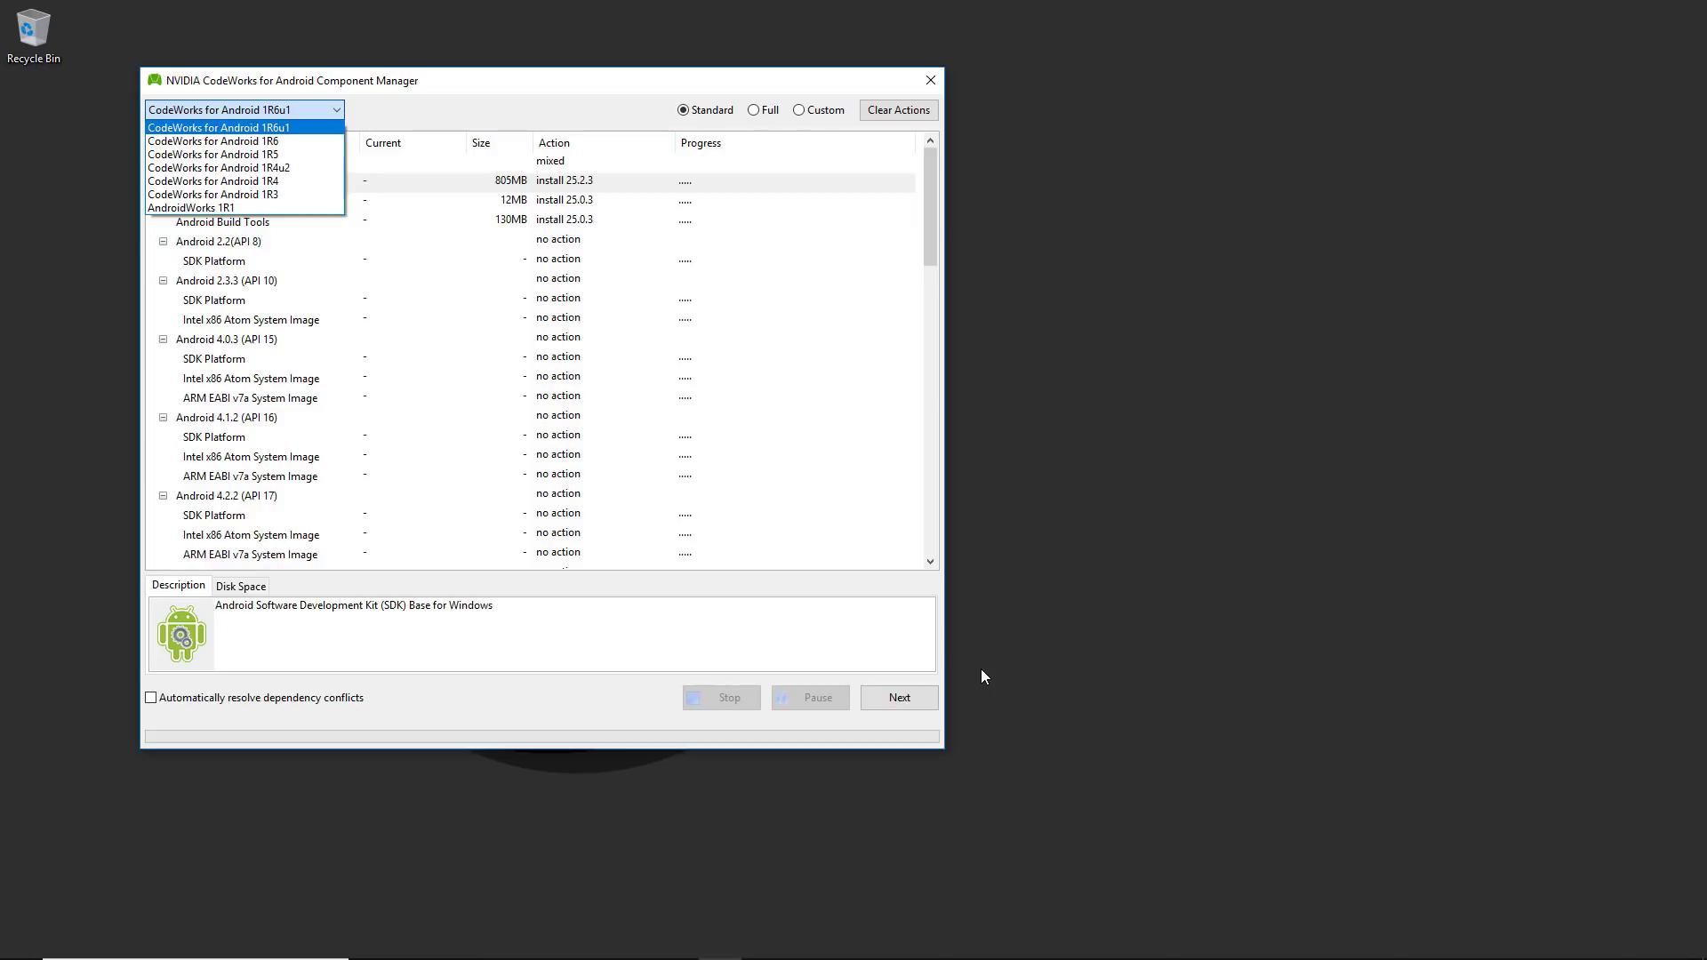
key("Down")
key("Down")
key("Down")
key("Down")
key("Up")
key("Up")
key("Up")
key("Up")
key("Return")
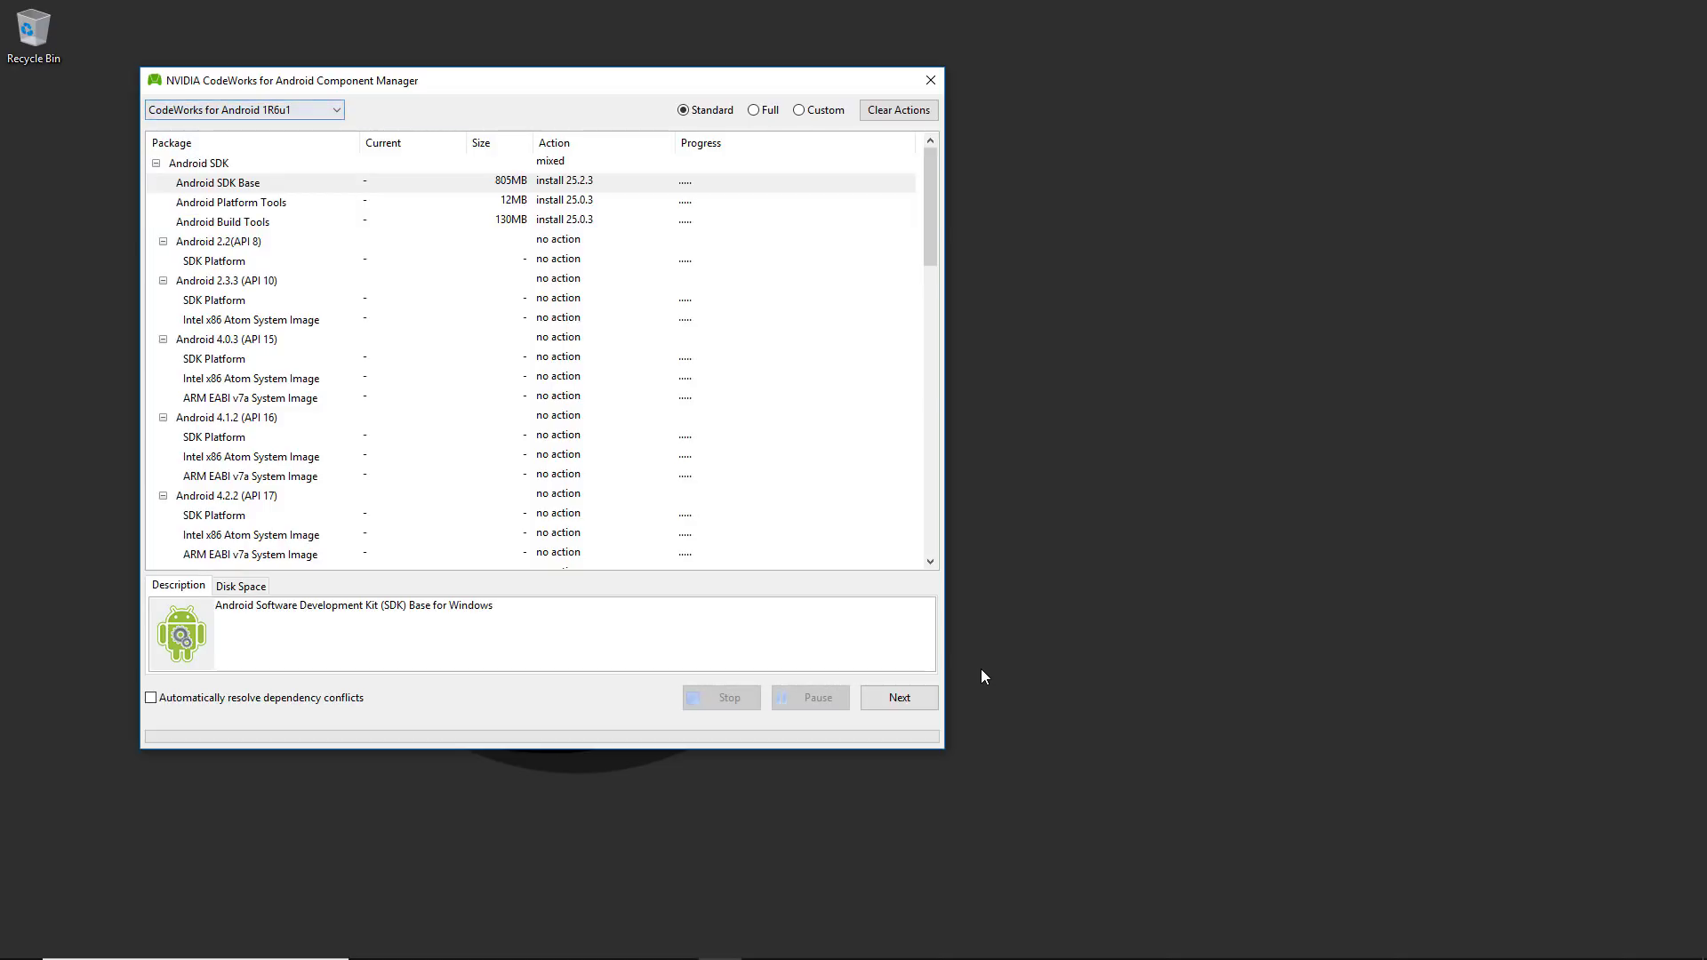
Enable automatic resolution of dependency conflicts and proceed, unselecting the Nsight Tegra, Visual Studio Edition package for its missing dependency
key("space")
key("Tab")
key("space")
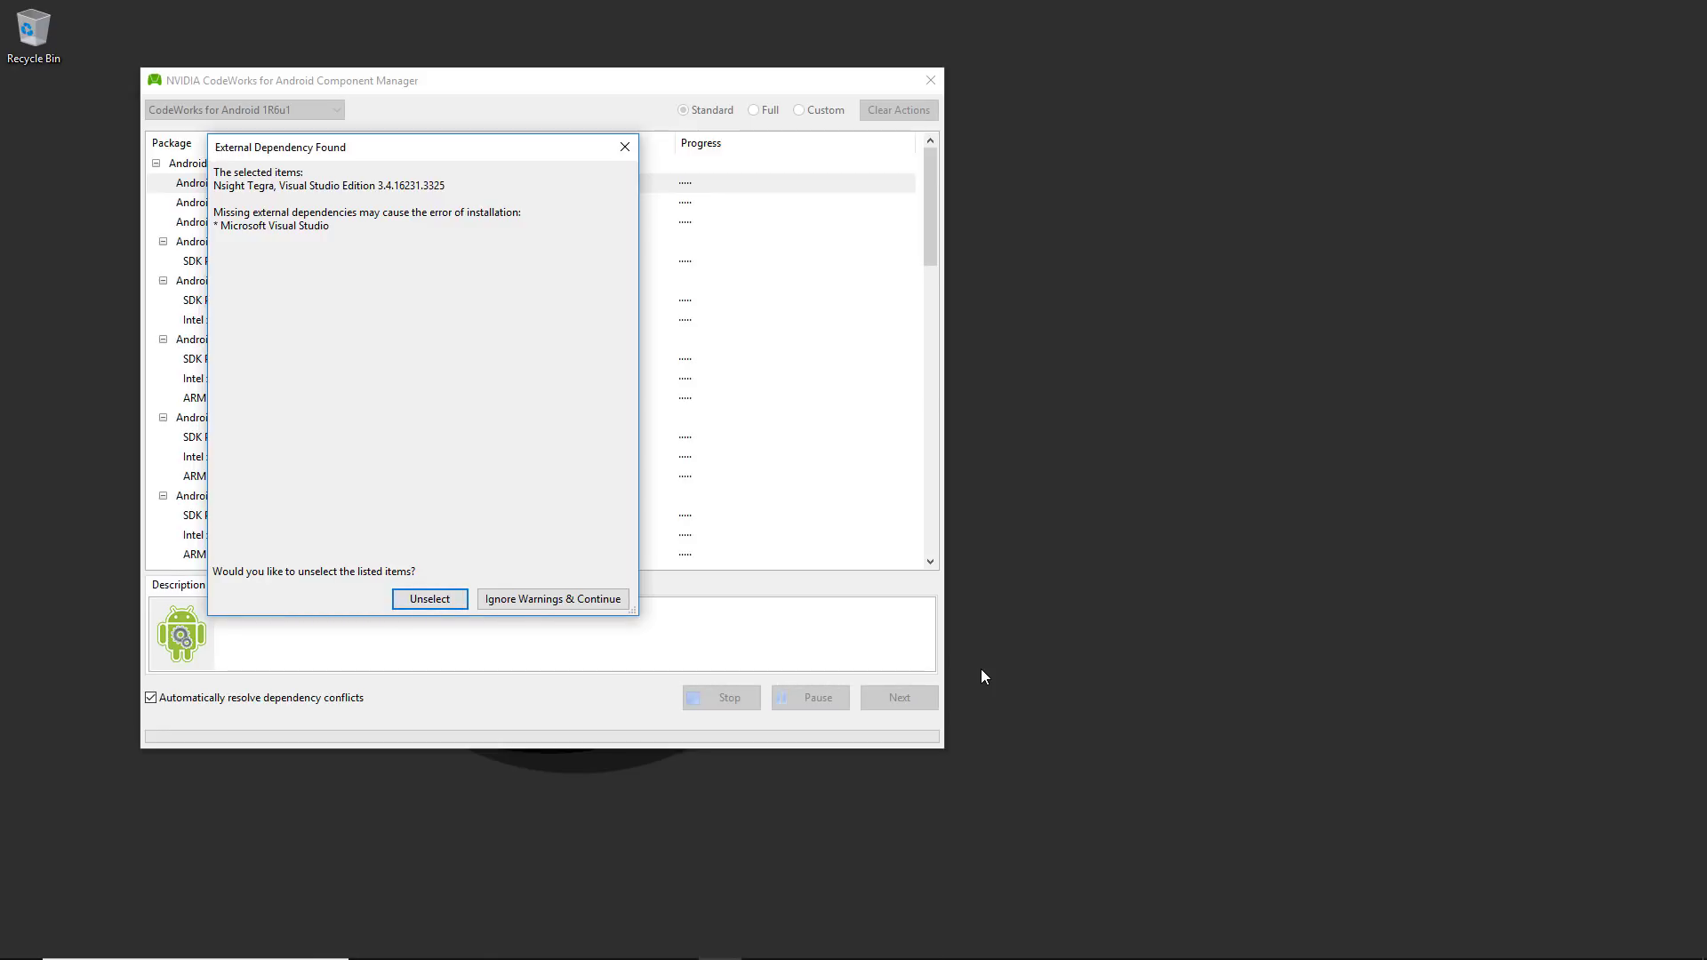
key("Return")
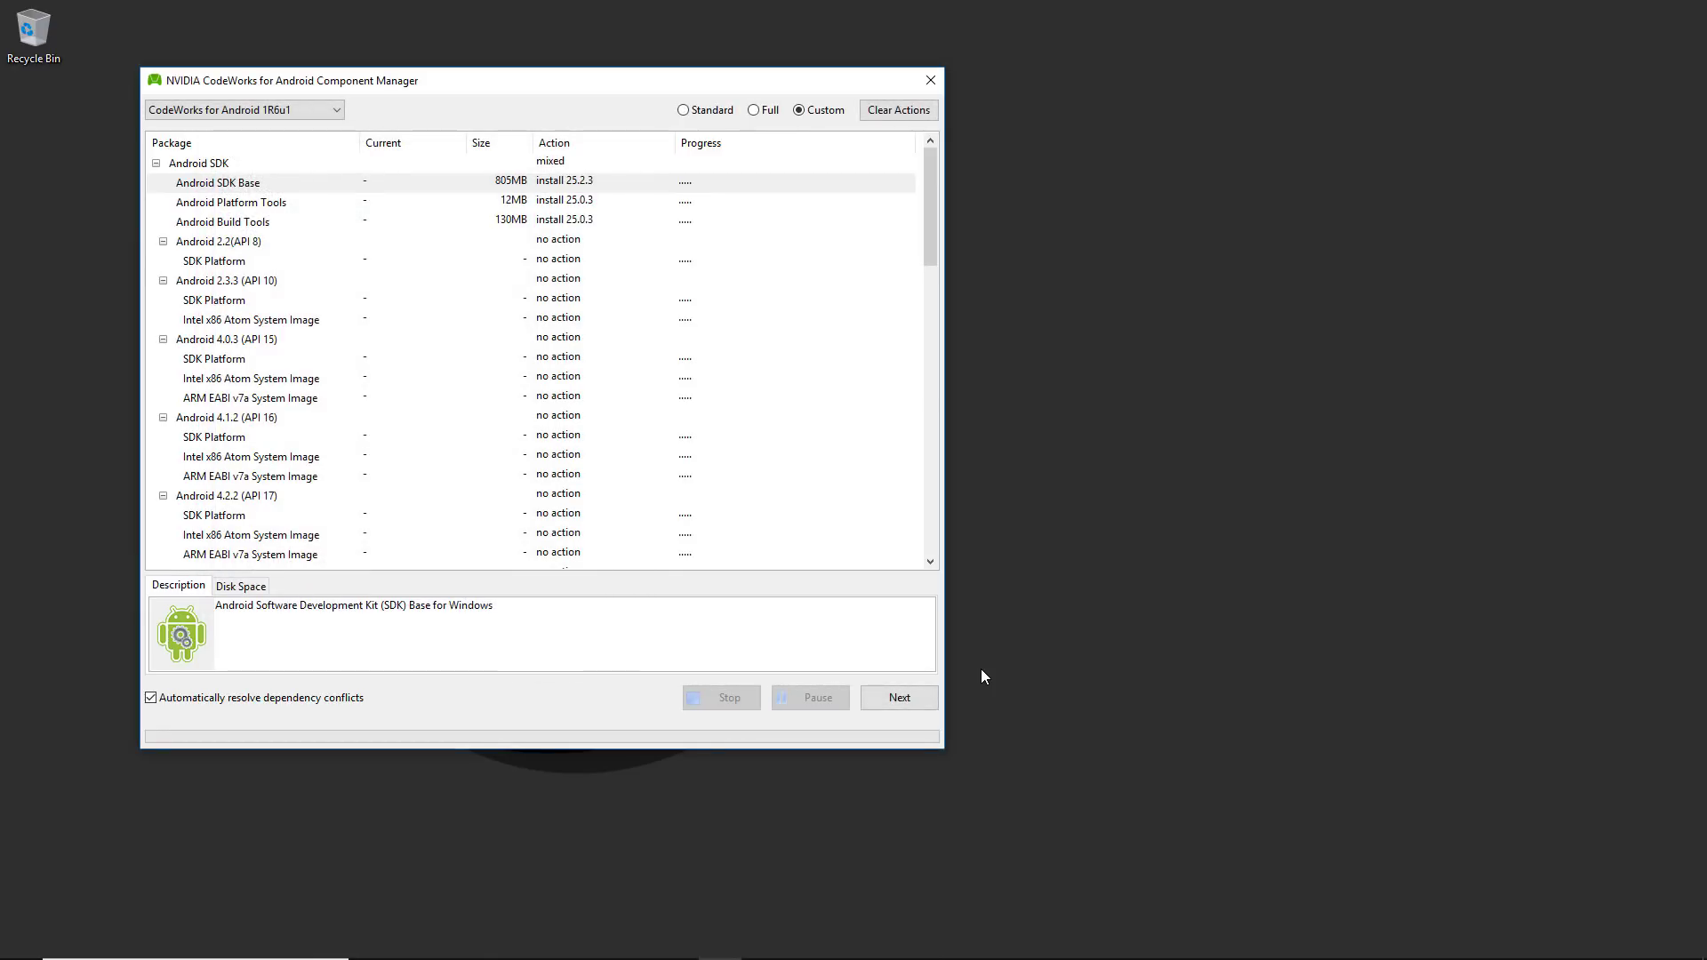
Accept all the Google, Oracle, Apache and NVIDIA Tegra license agreements and start installing the selected CodeWorks packages
key("Return")
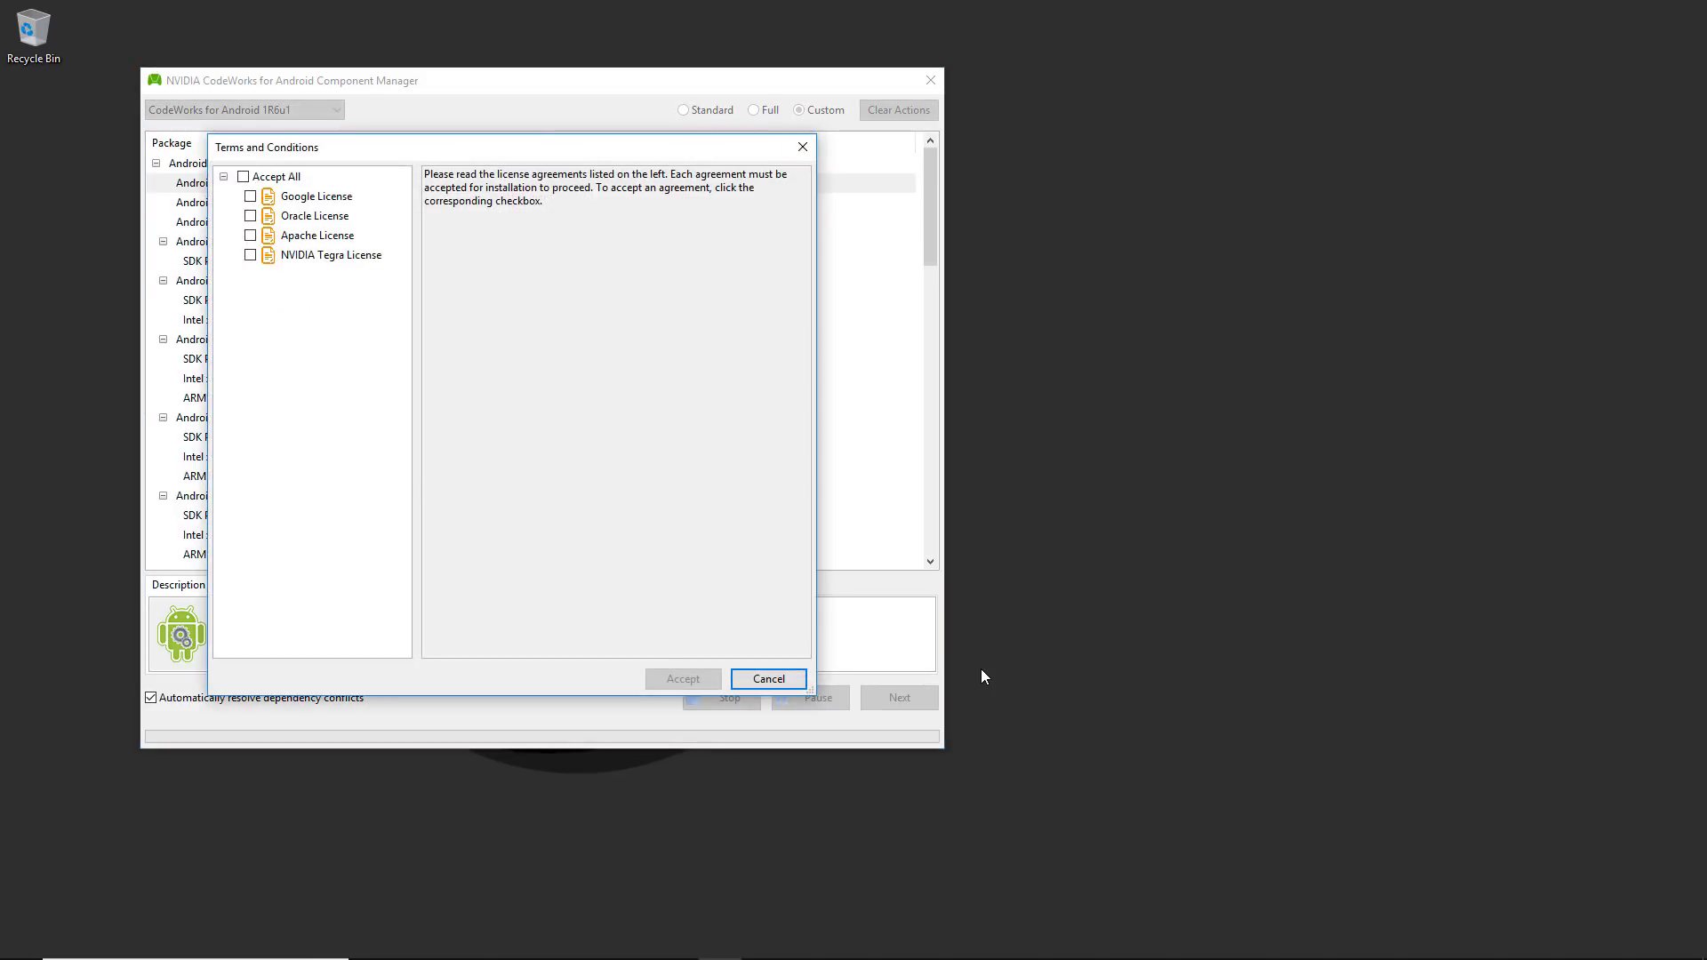
key("Tab")
key("space")
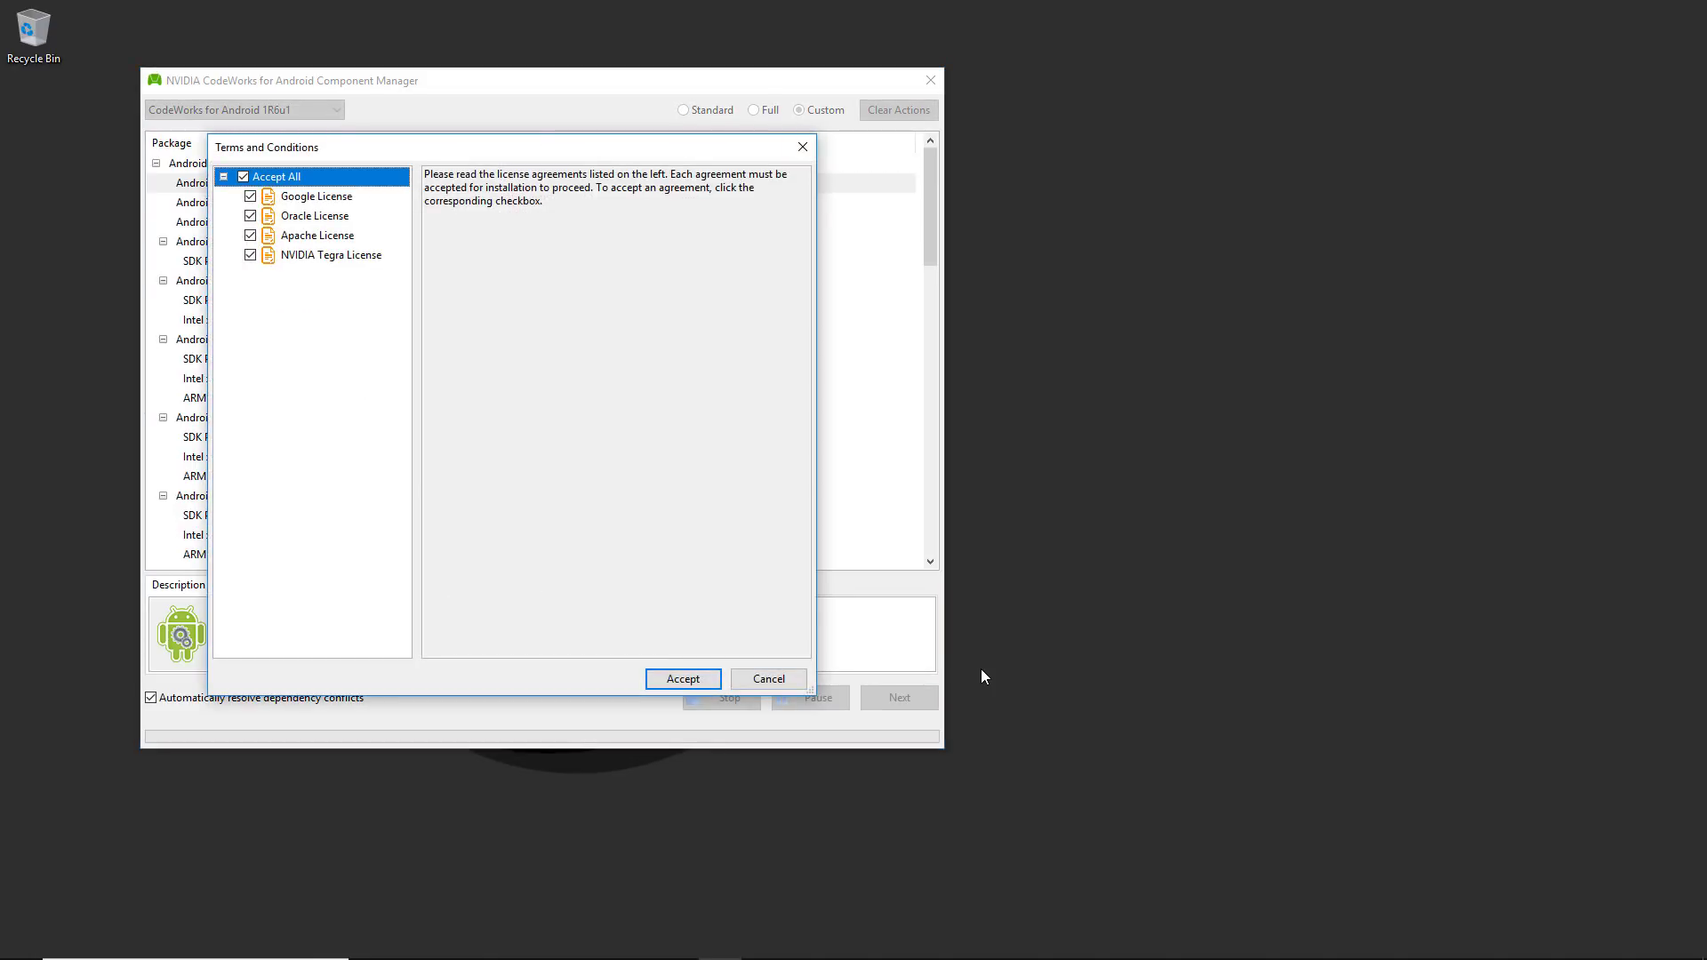
key("Return")
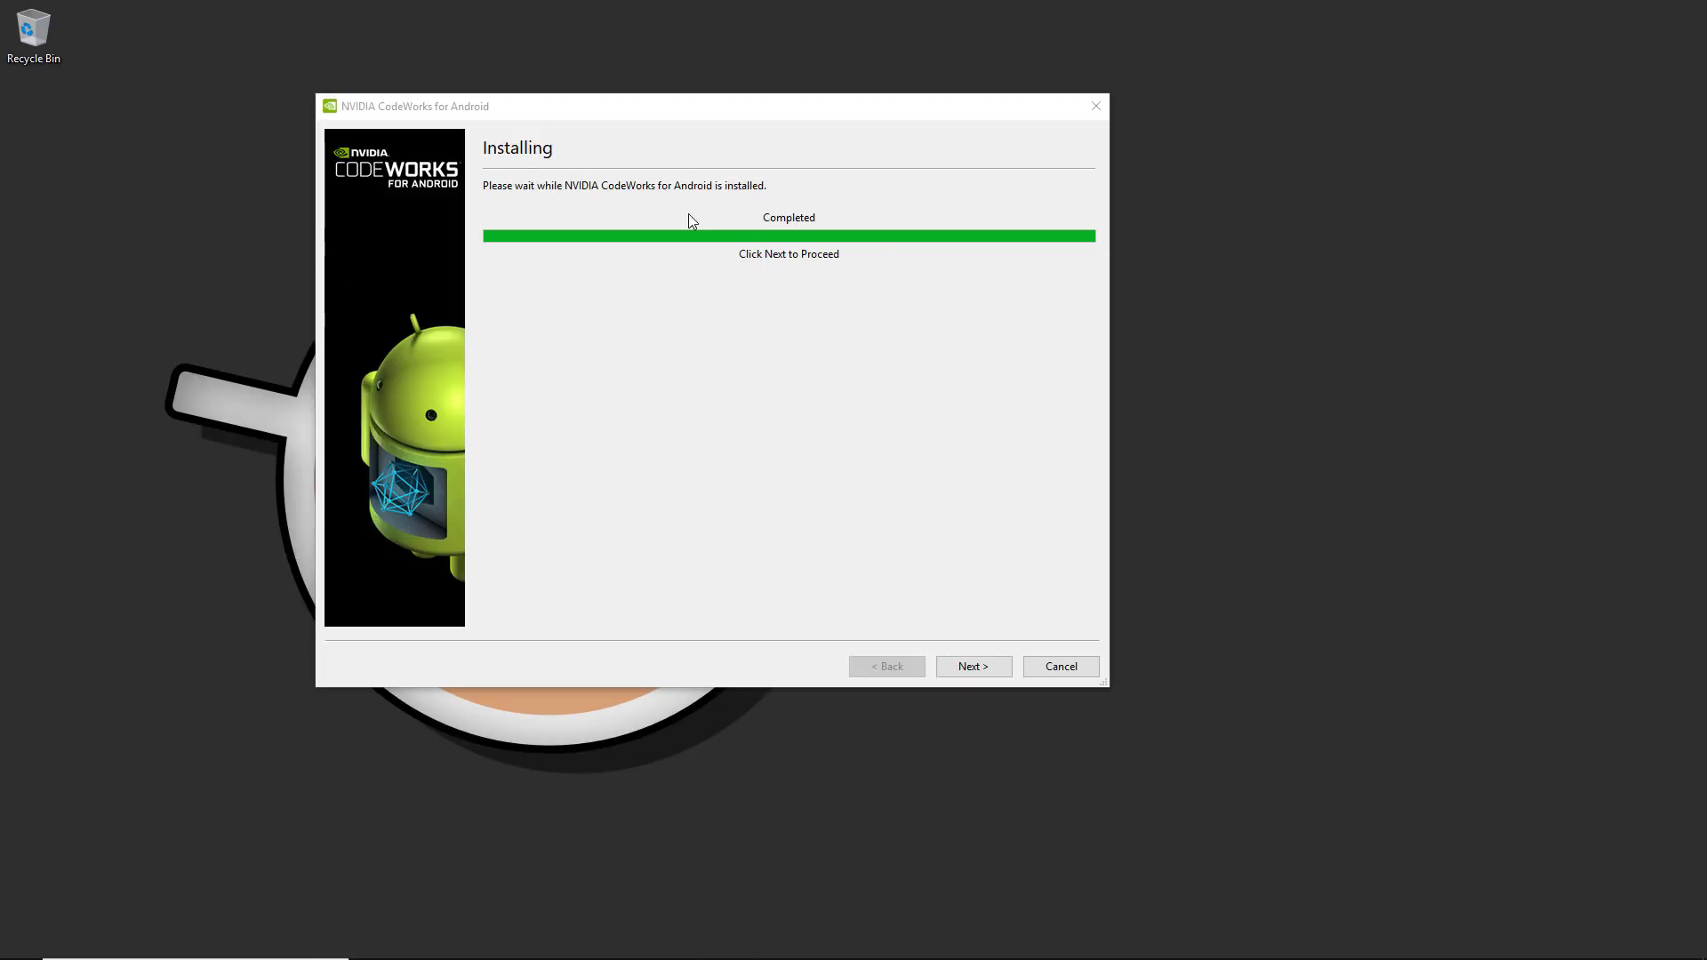
Finish the CodeWorks for Android setup wizard and agree to restart the computer
left_click(1000, 666)
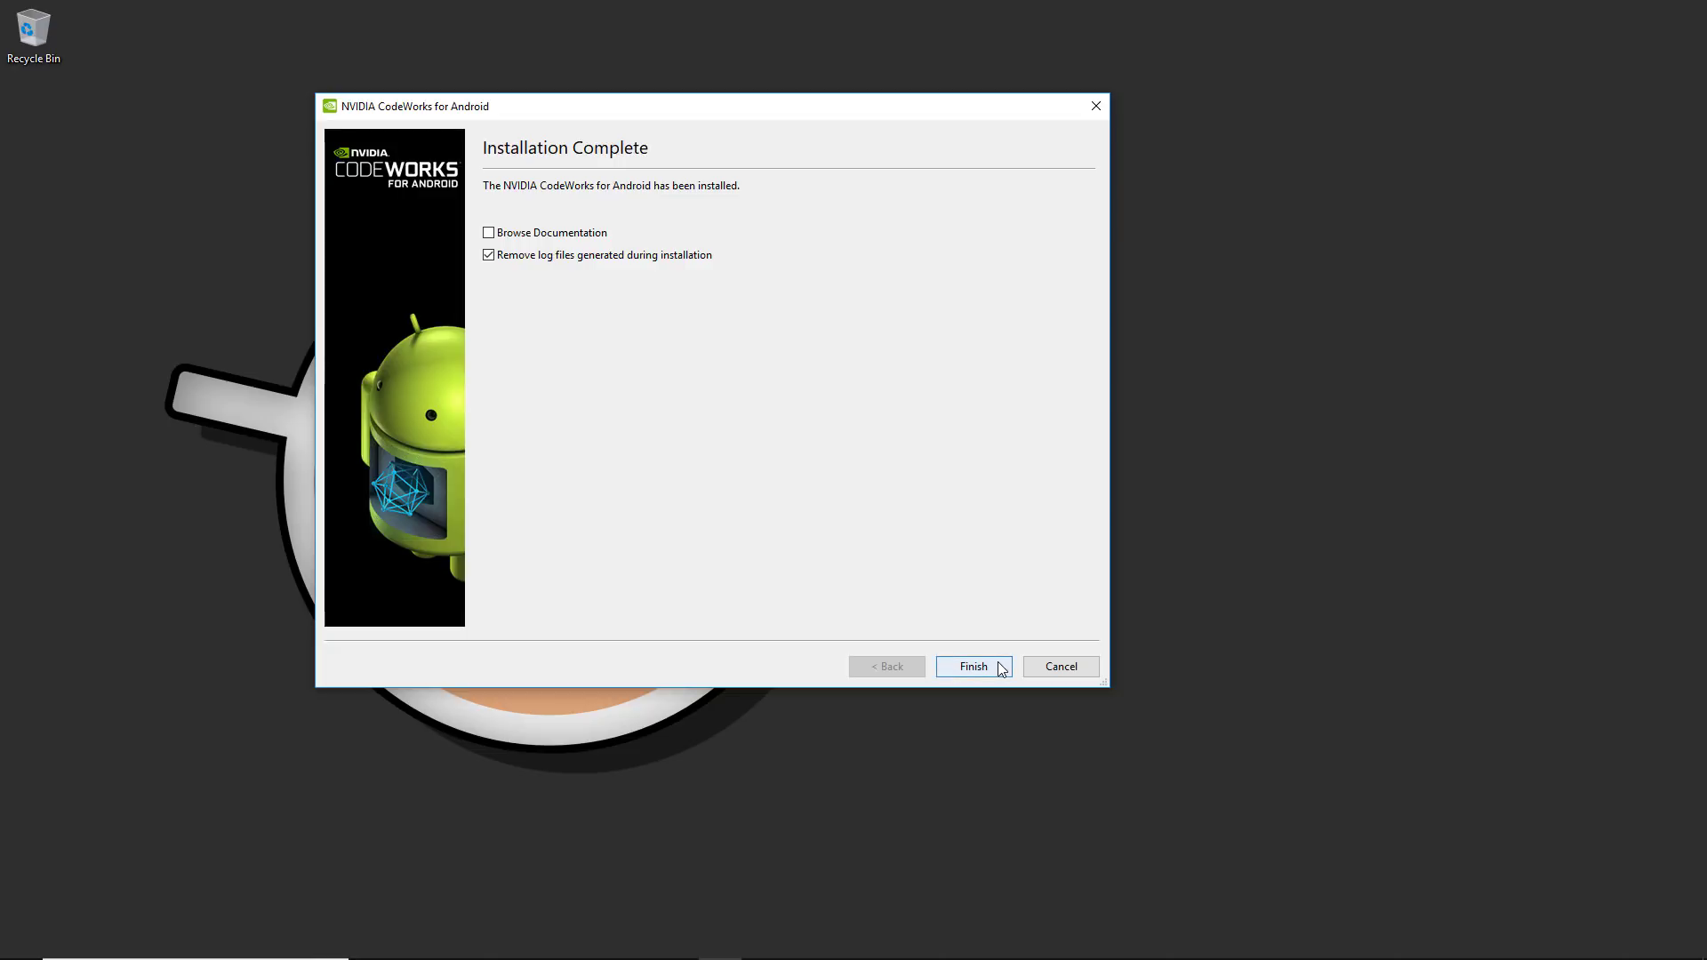
left_click(974, 666)
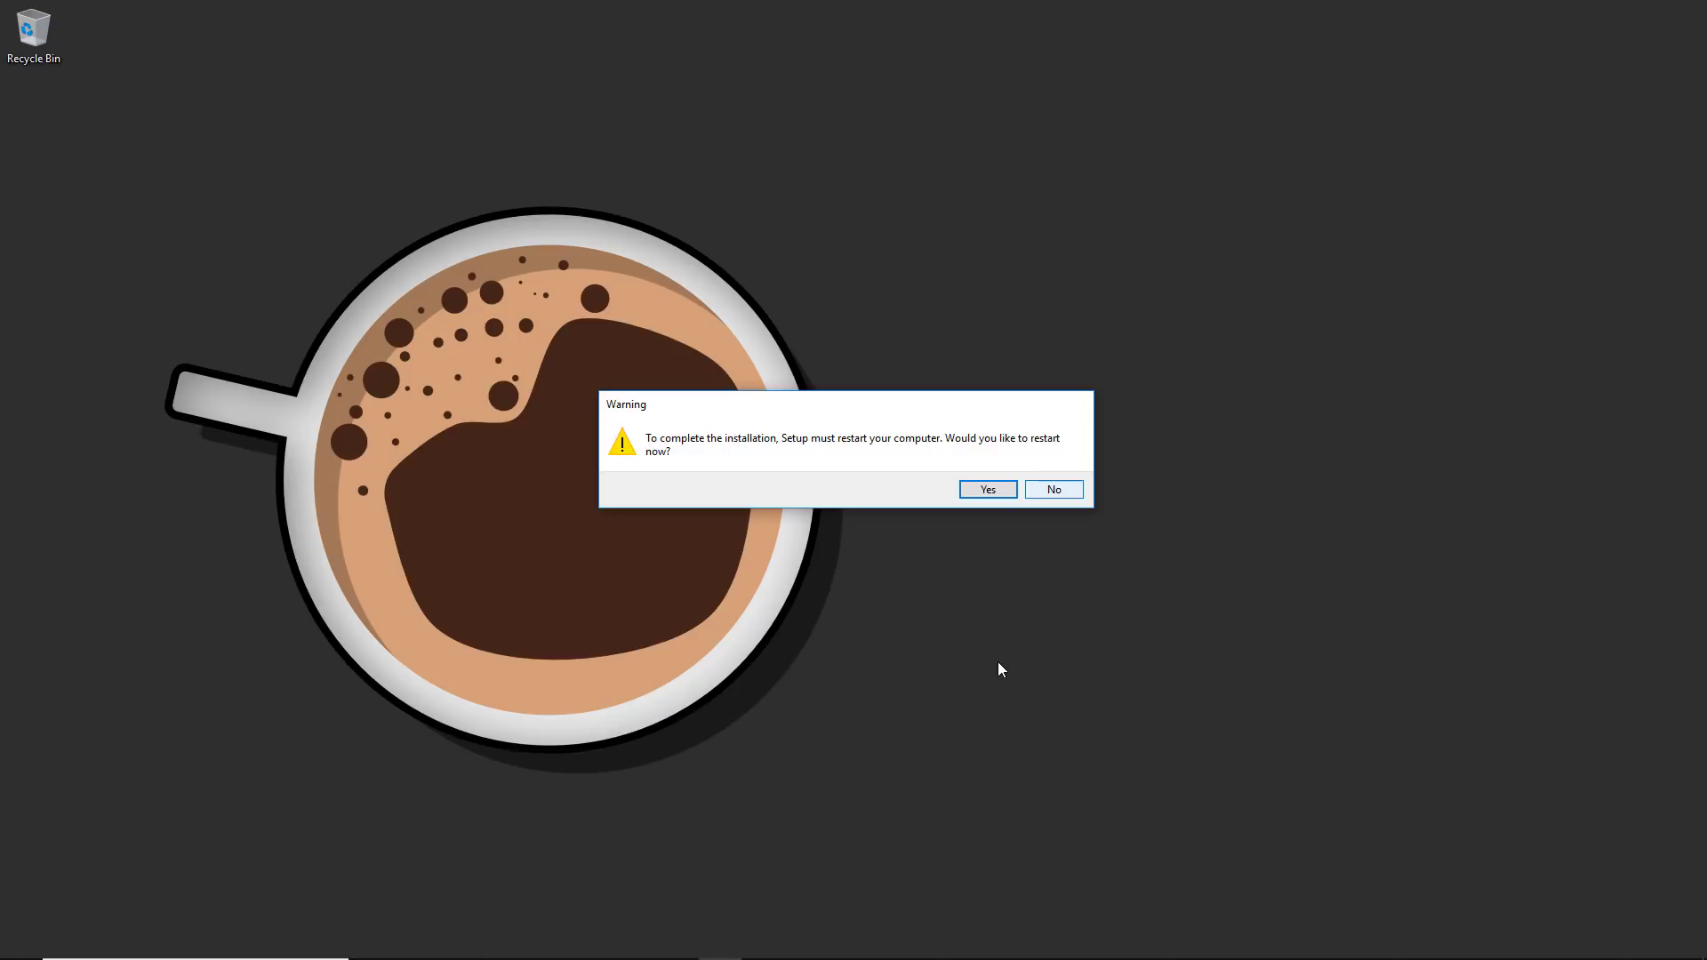
key("Left")
key("Return")
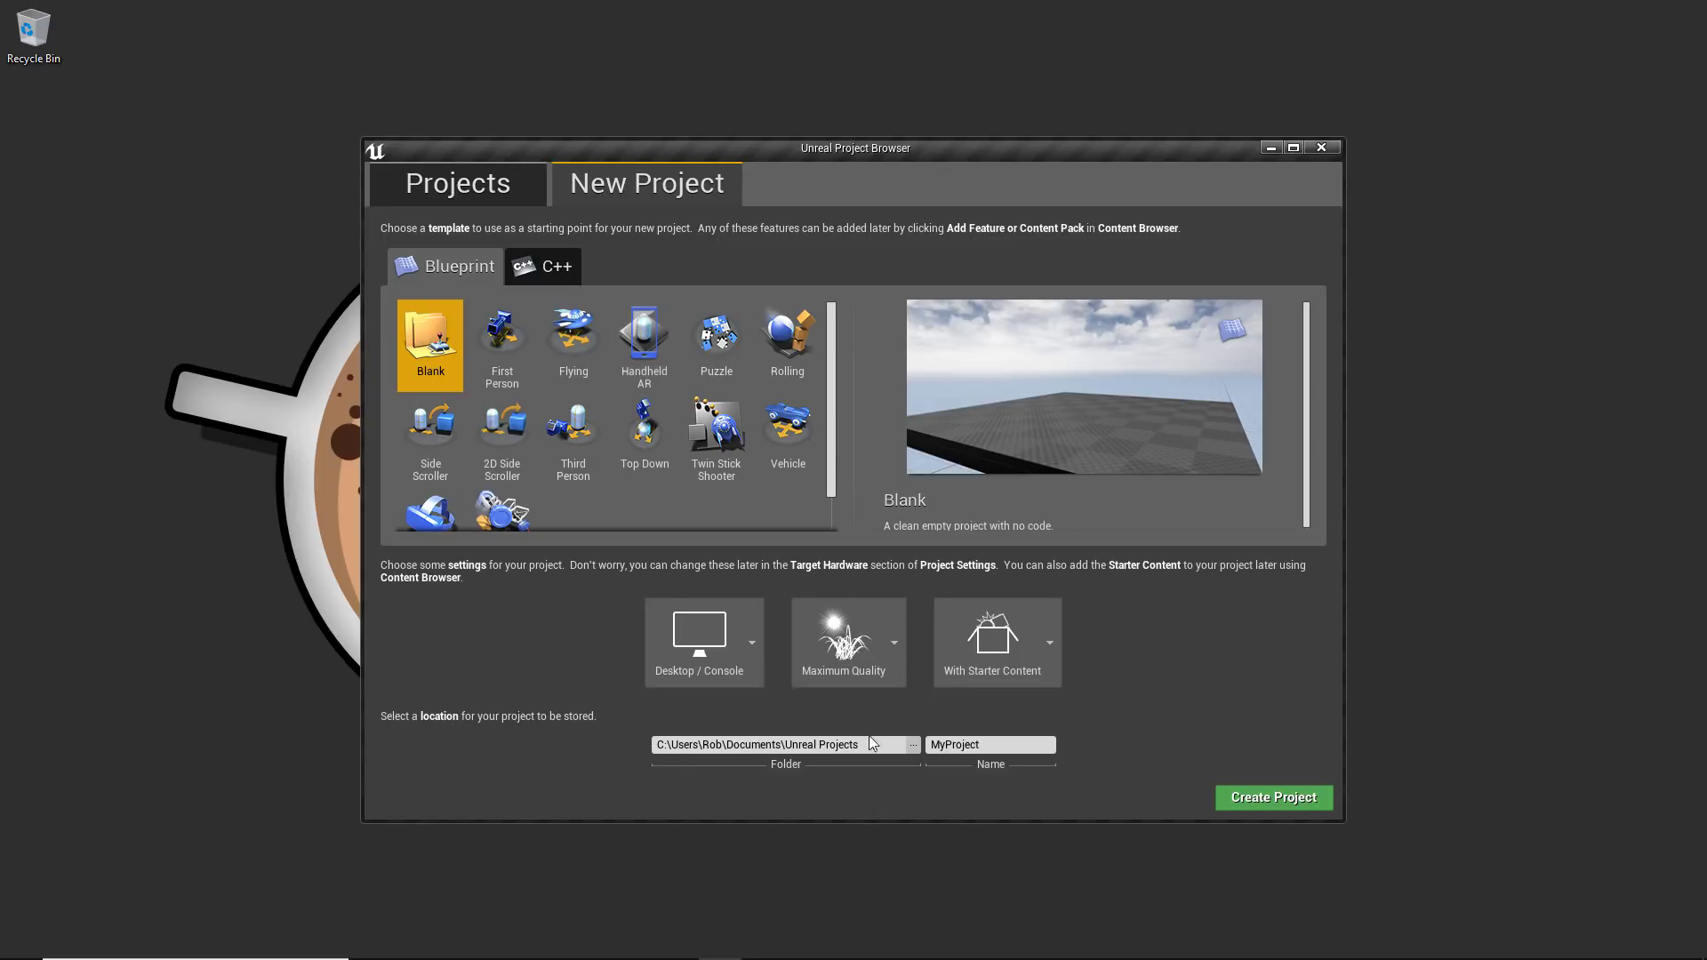
In Unreal Engine, create a blank Blueprint project named MobileTest in D:\Projects\UE4\ with no starter content
left_click(914, 745)
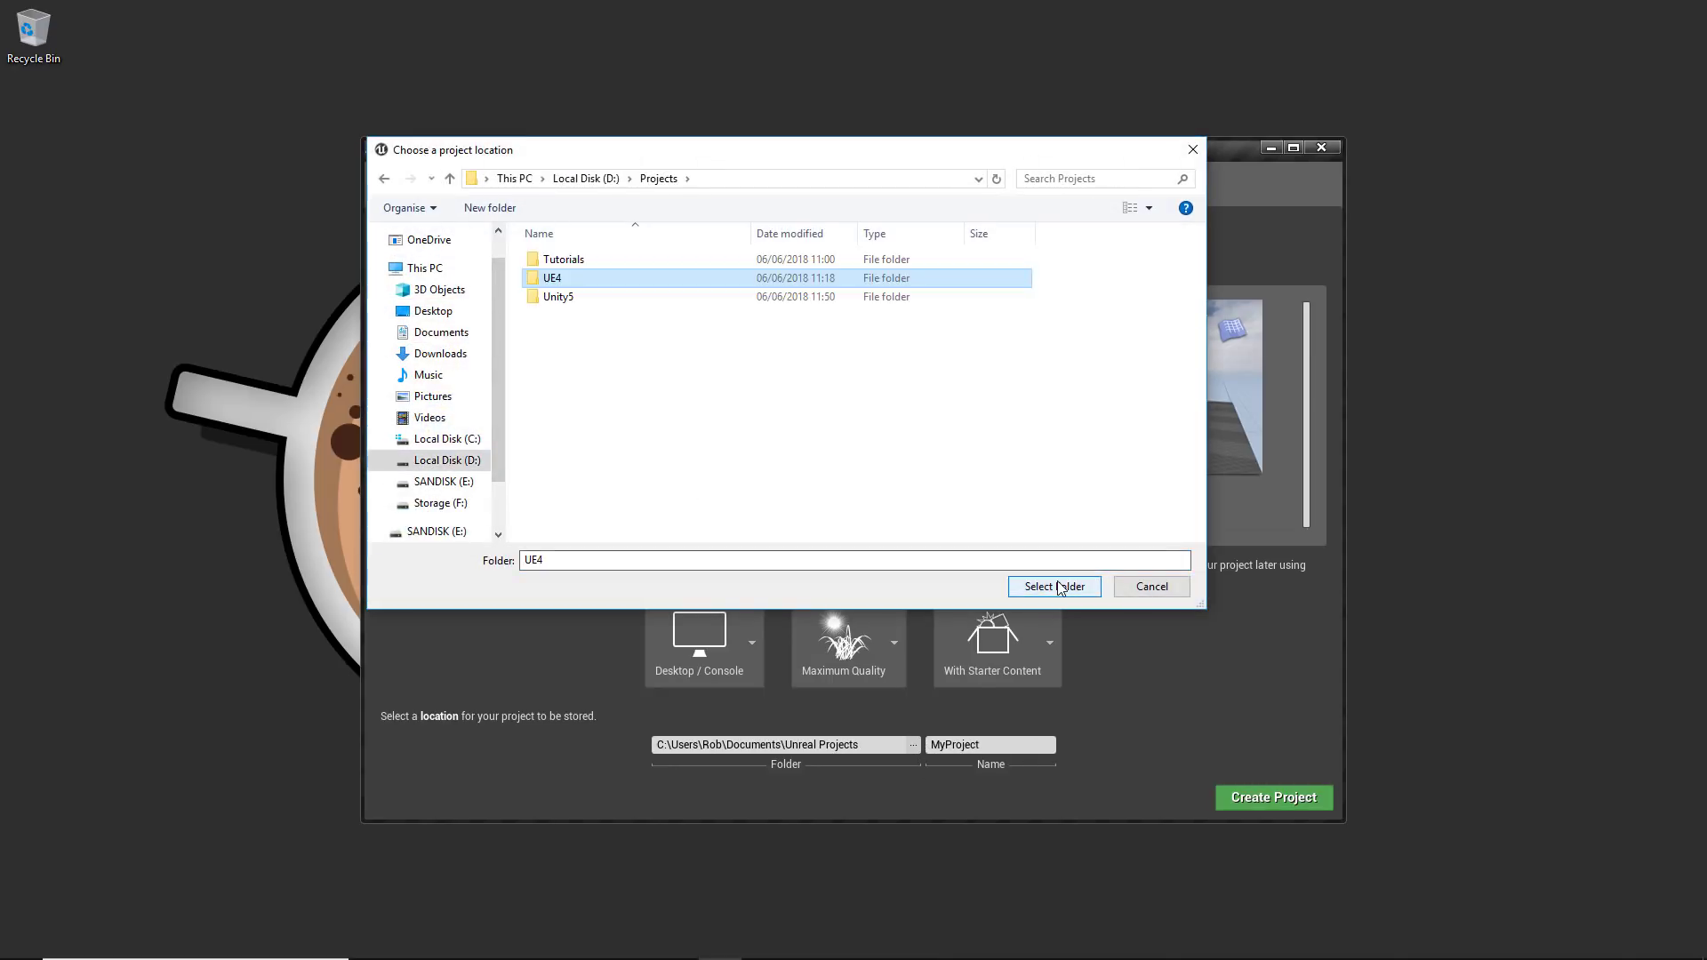
left_click(1054, 587)
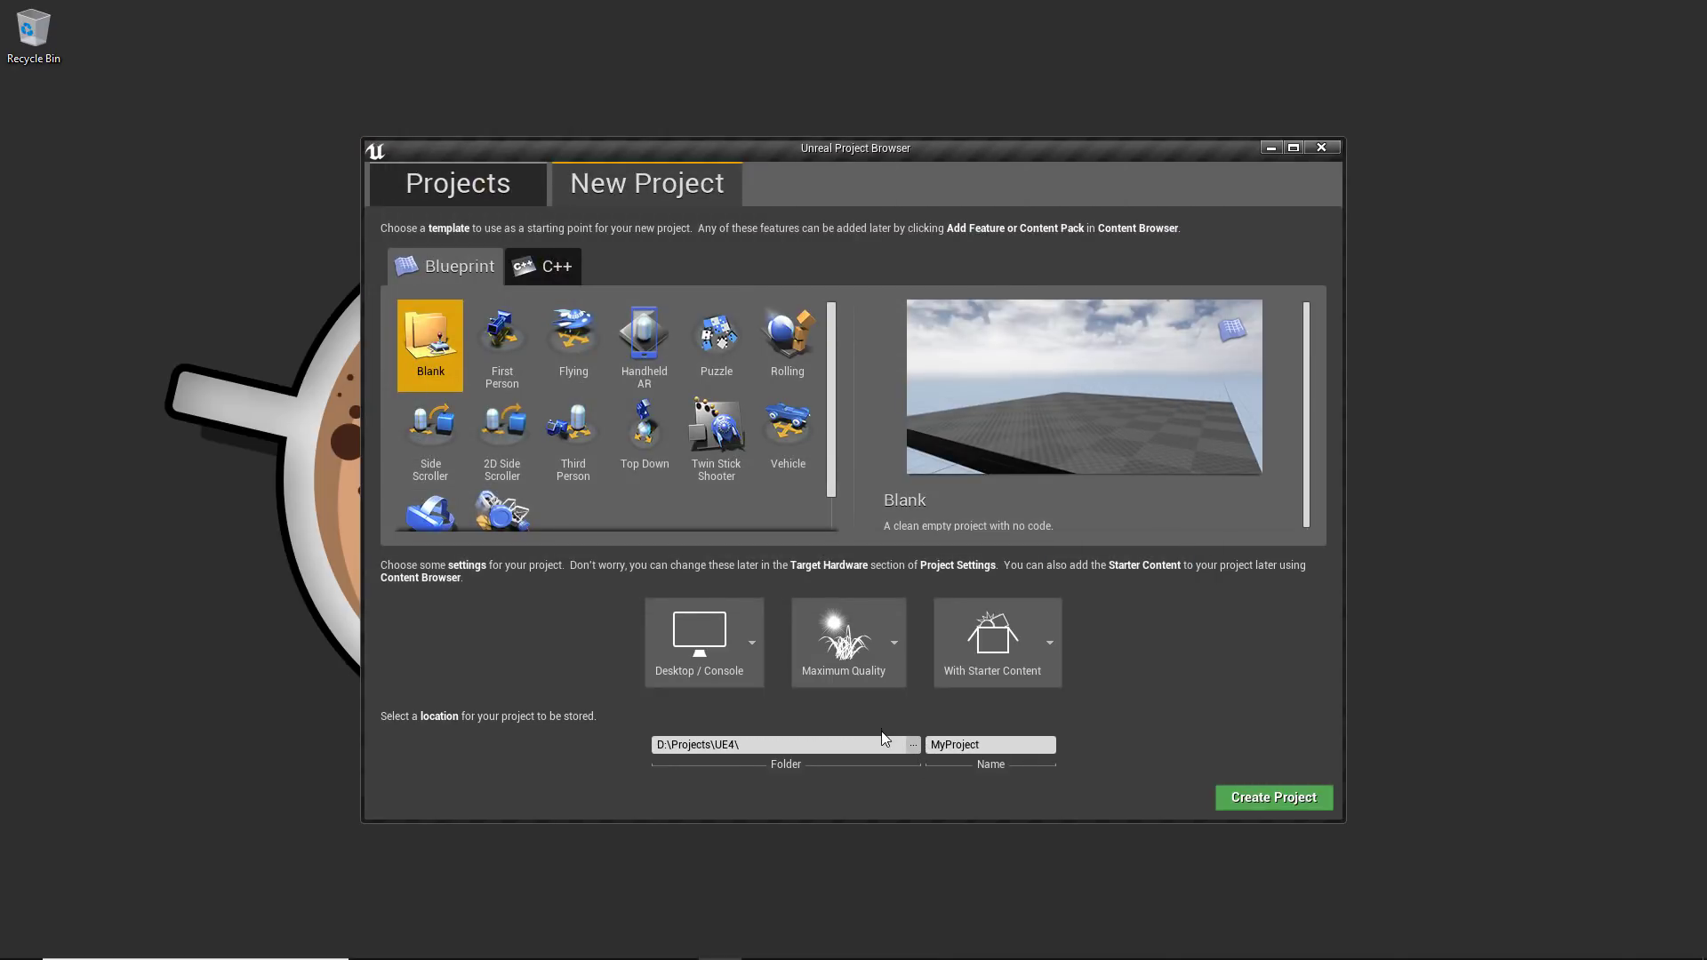
key("Tab")
left_click(1038, 643)
left_click(1006, 729)
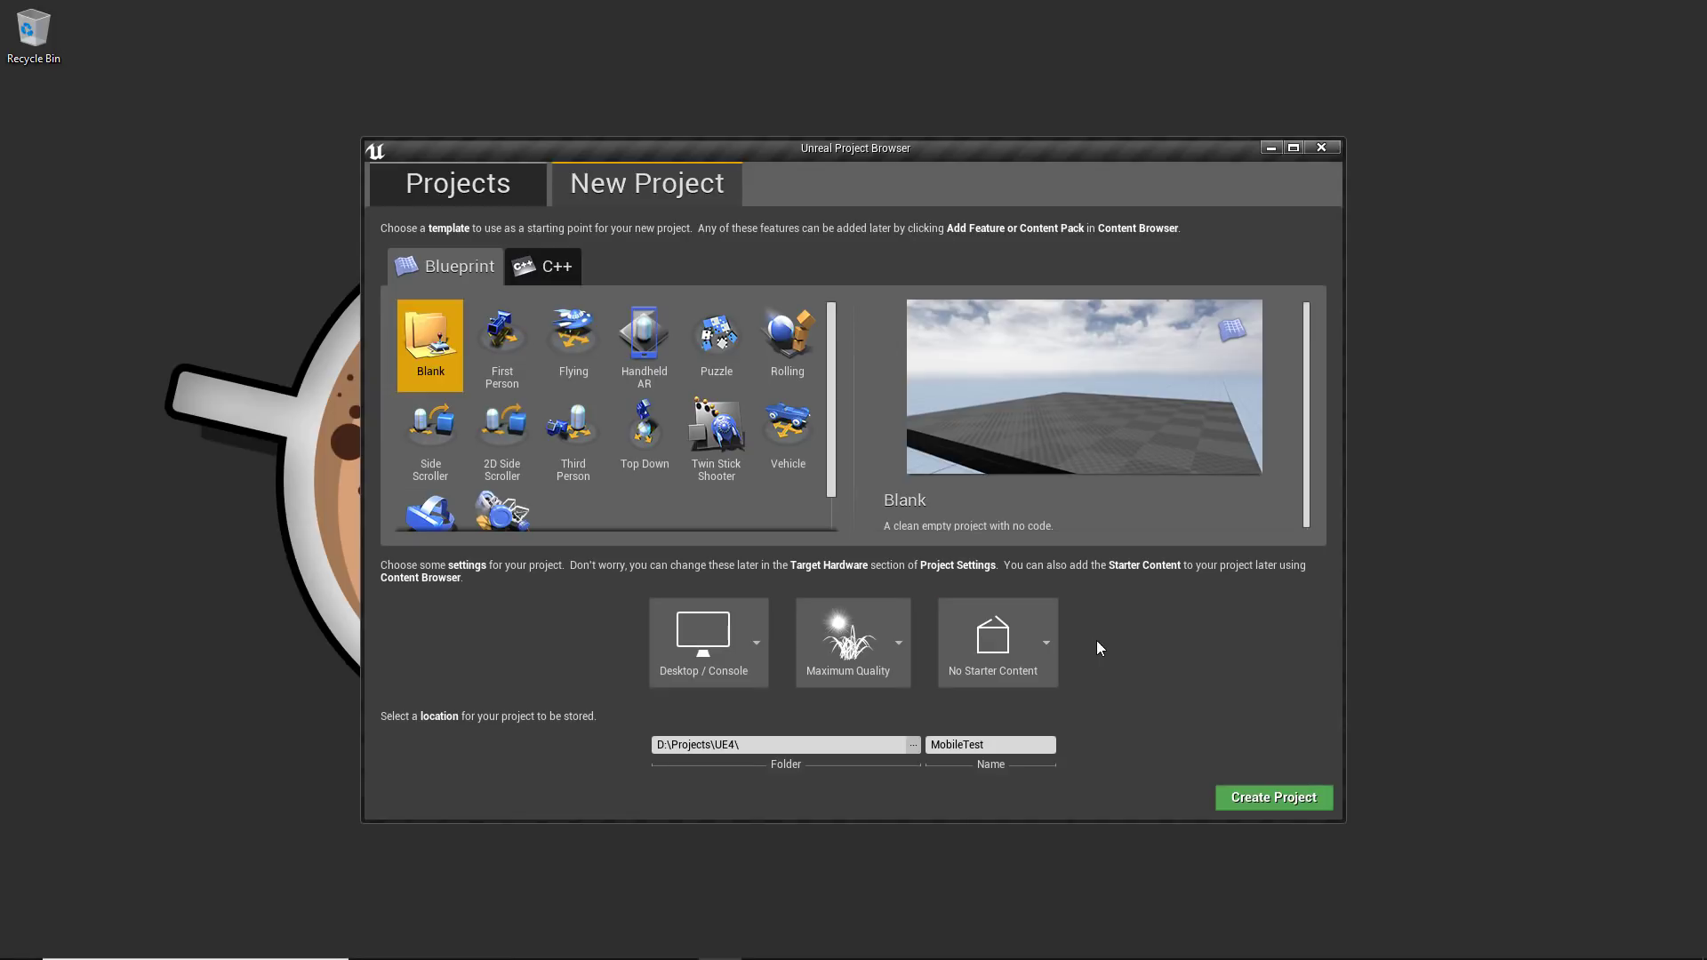
left_click(1306, 800)
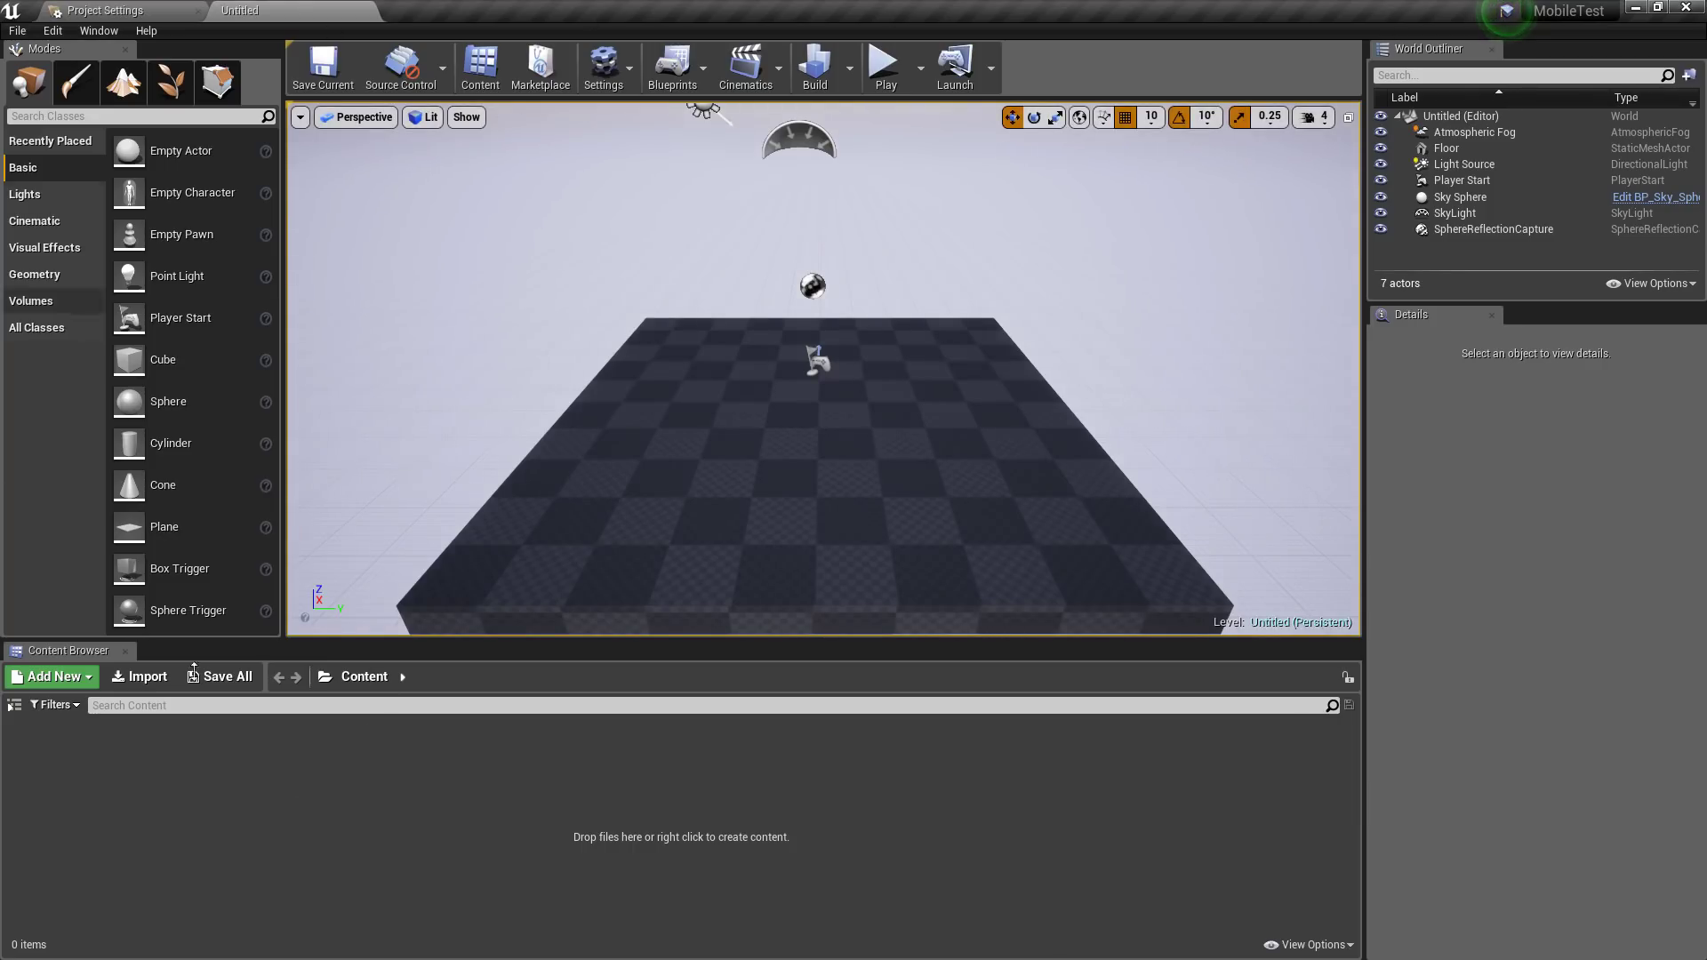
Show the folder tree in the Content Browser, check the Project Settings and return to the level
left_click(14, 705)
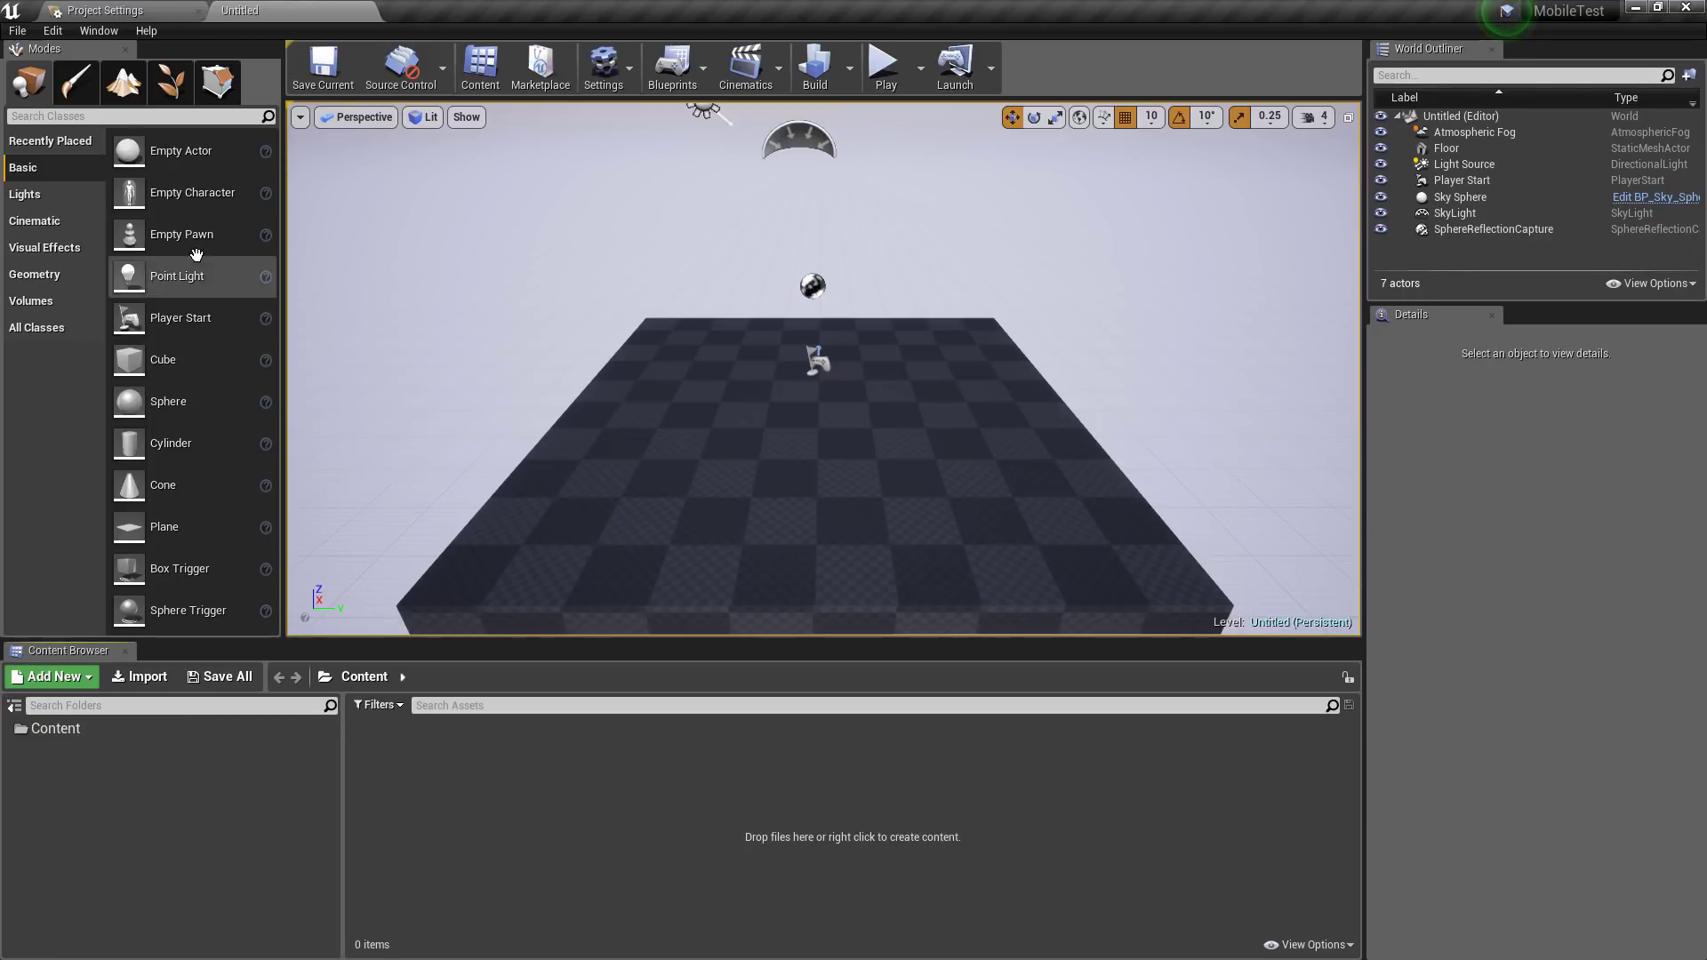
left_click(158, 10)
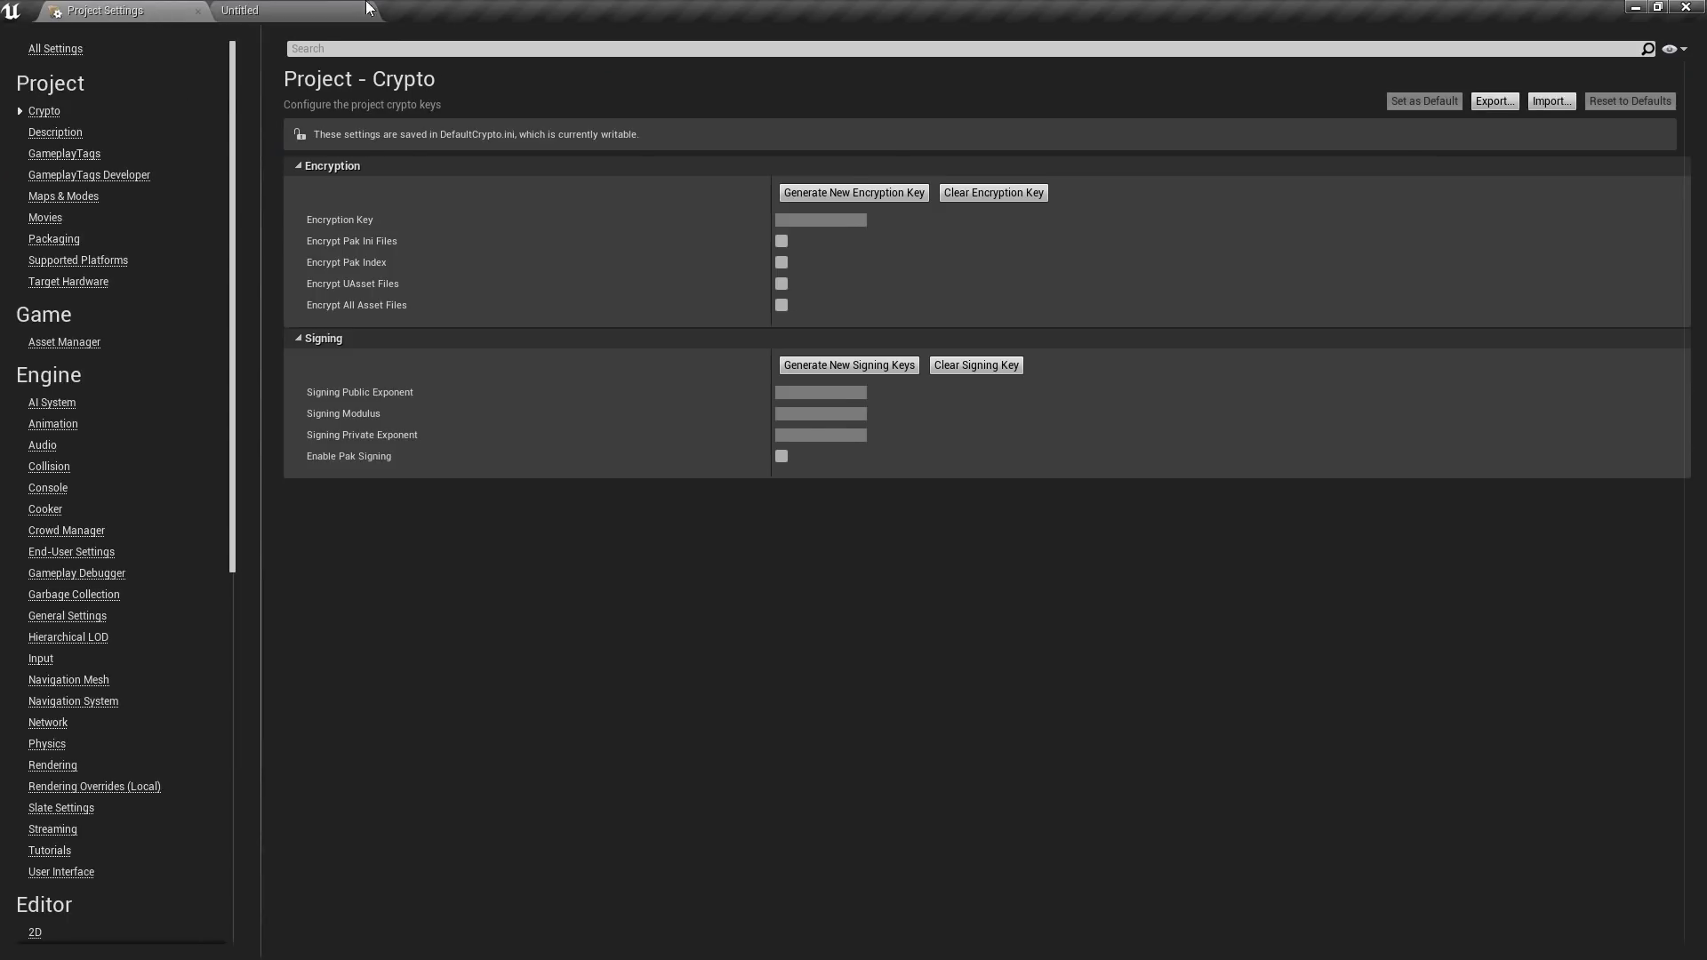
left_click(370, 9)
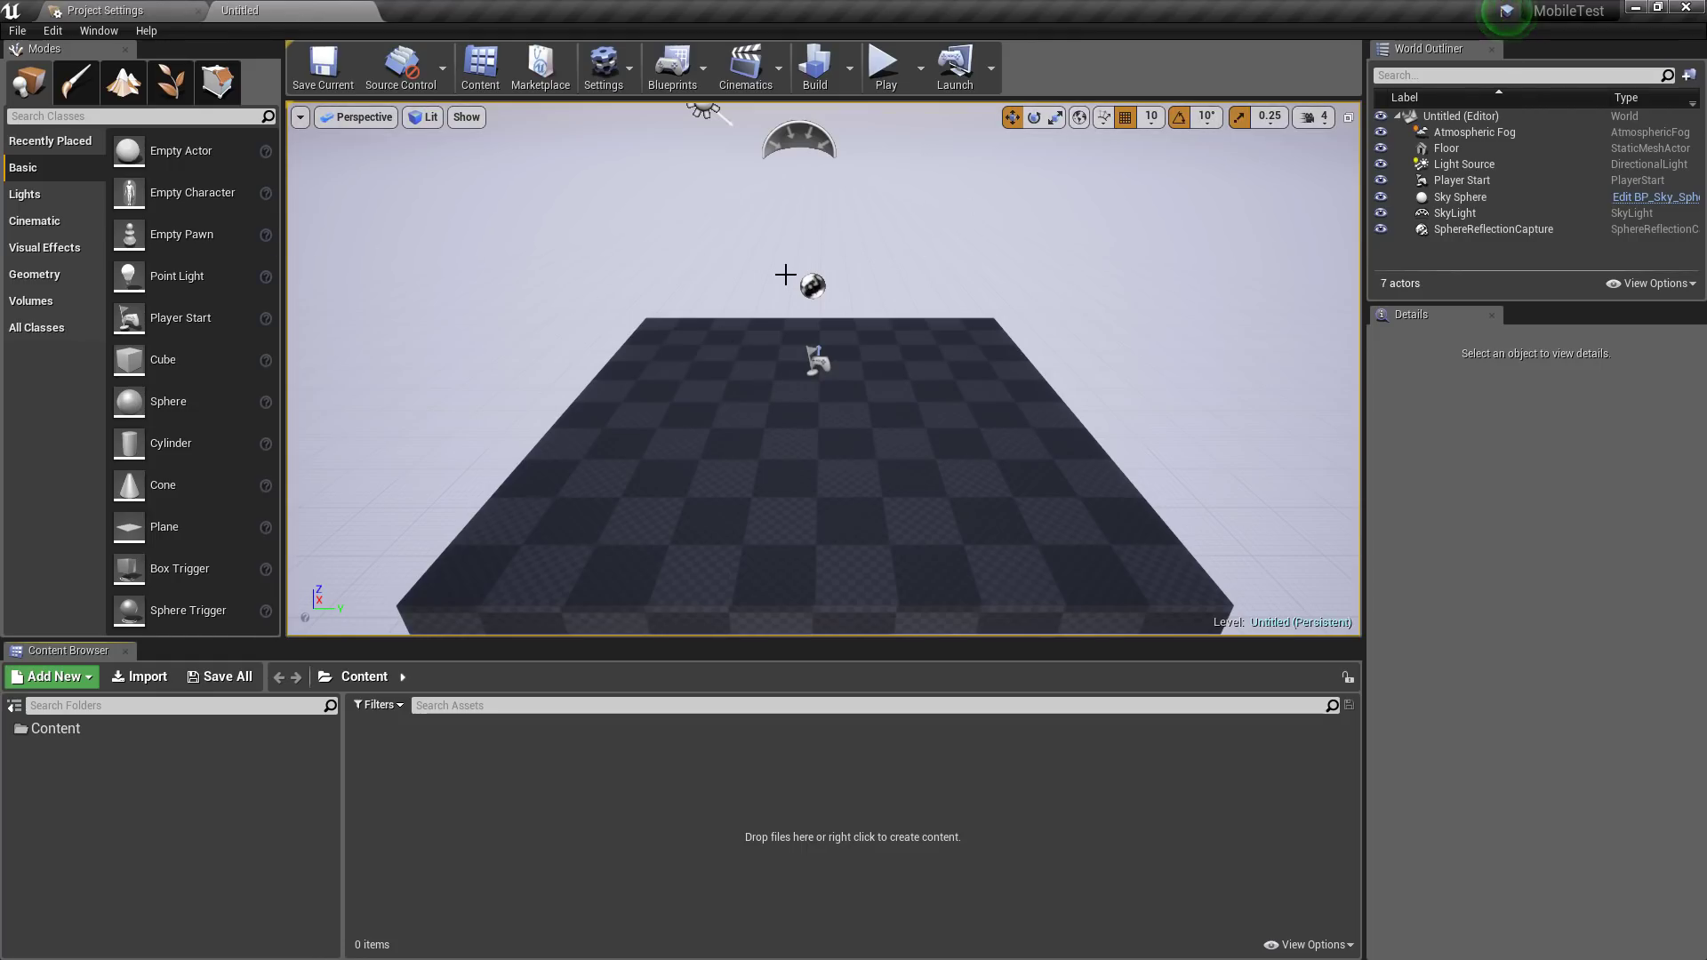
Save the current level as Main in a new Maps folder under Content
left_click(717, 488)
key("ctrl+s")
right_click(412, 248)
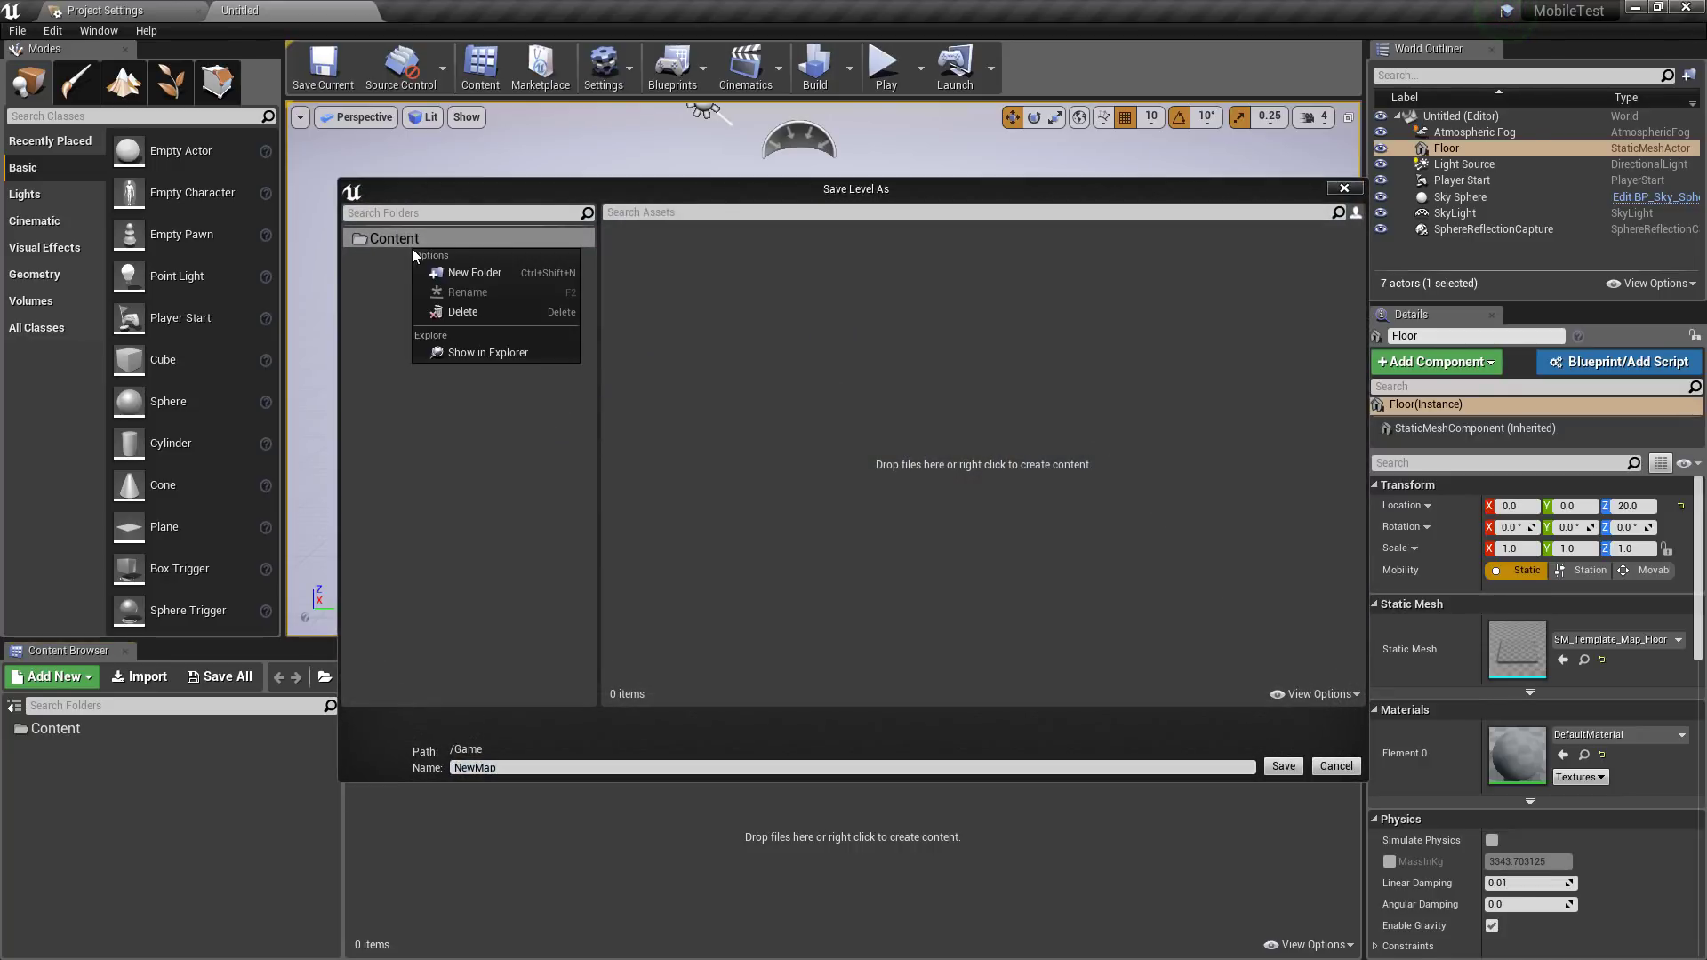
left_click(477, 272)
type("Maps")
key("Return")
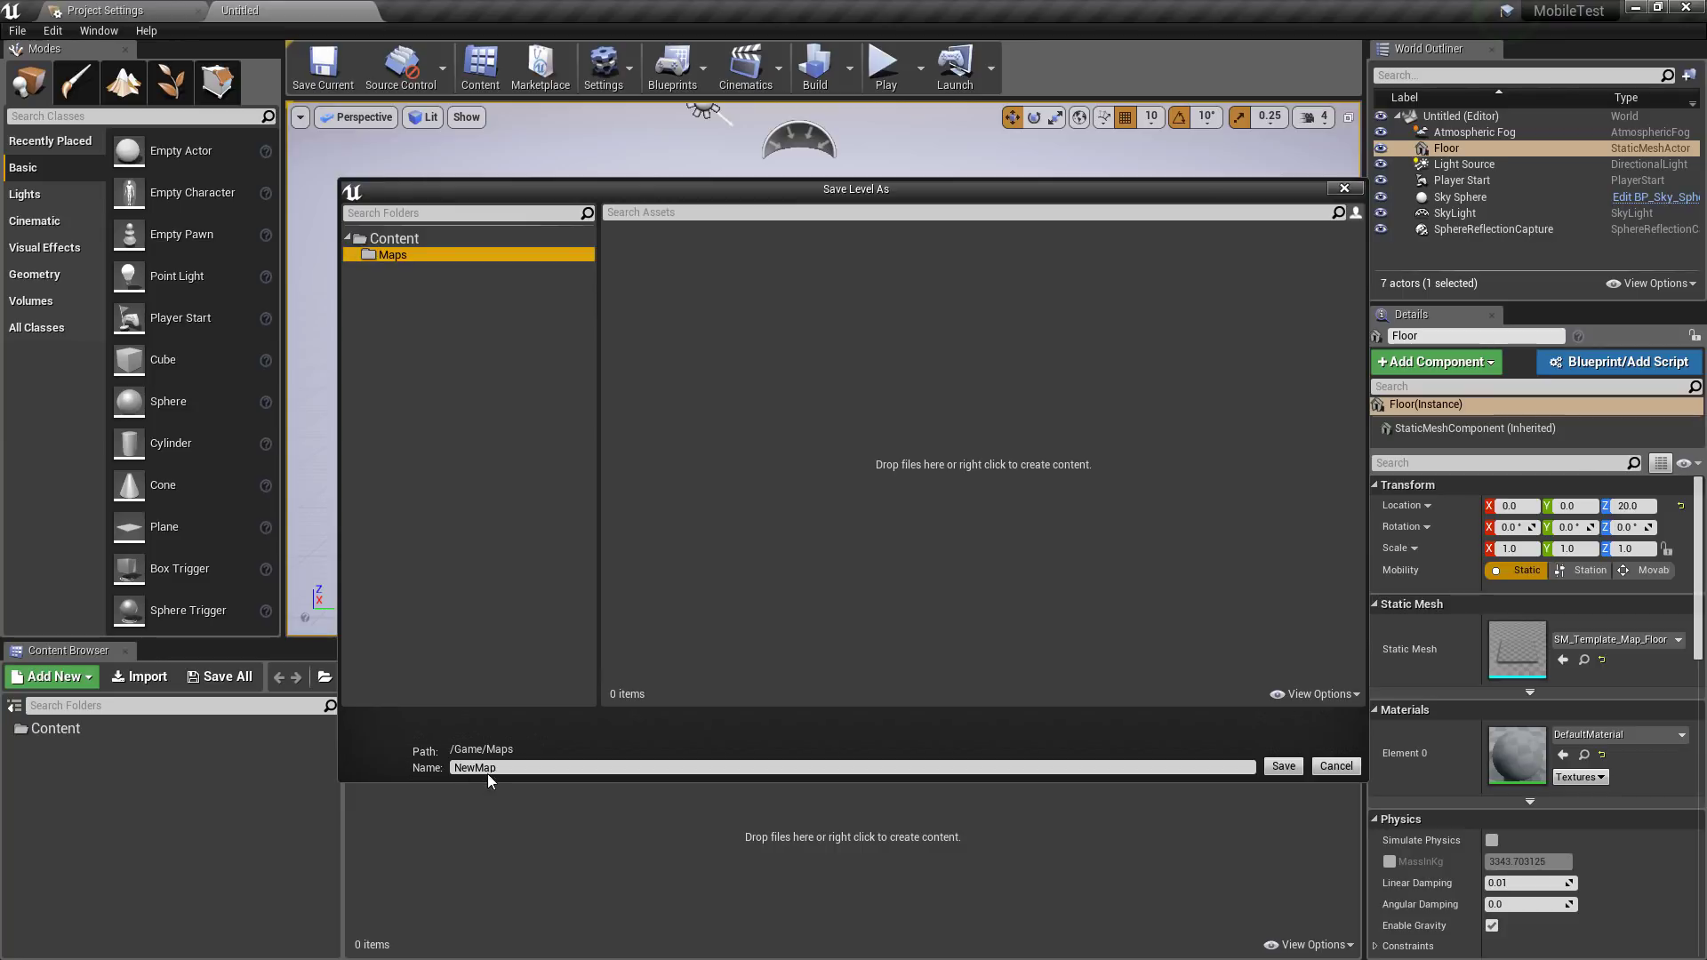
left_click(561, 768)
type("Main")
key("Return")
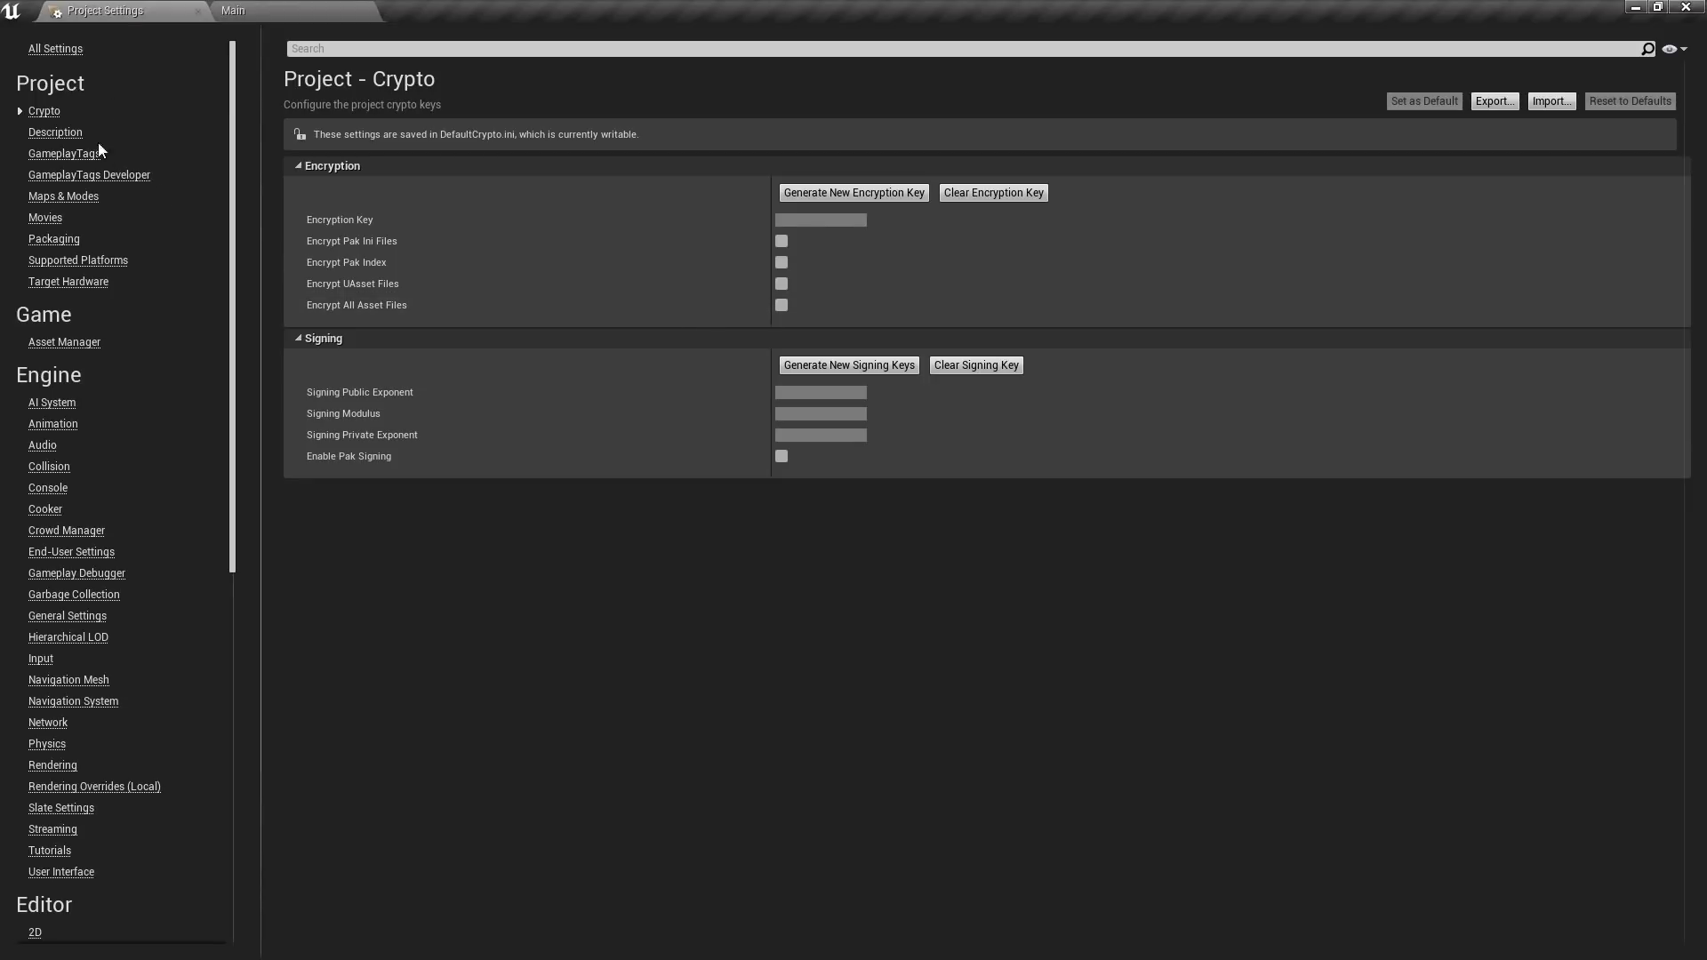
Set both the Editor Startup Map and the Game Default Map of the project to Main
left_click(70, 196)
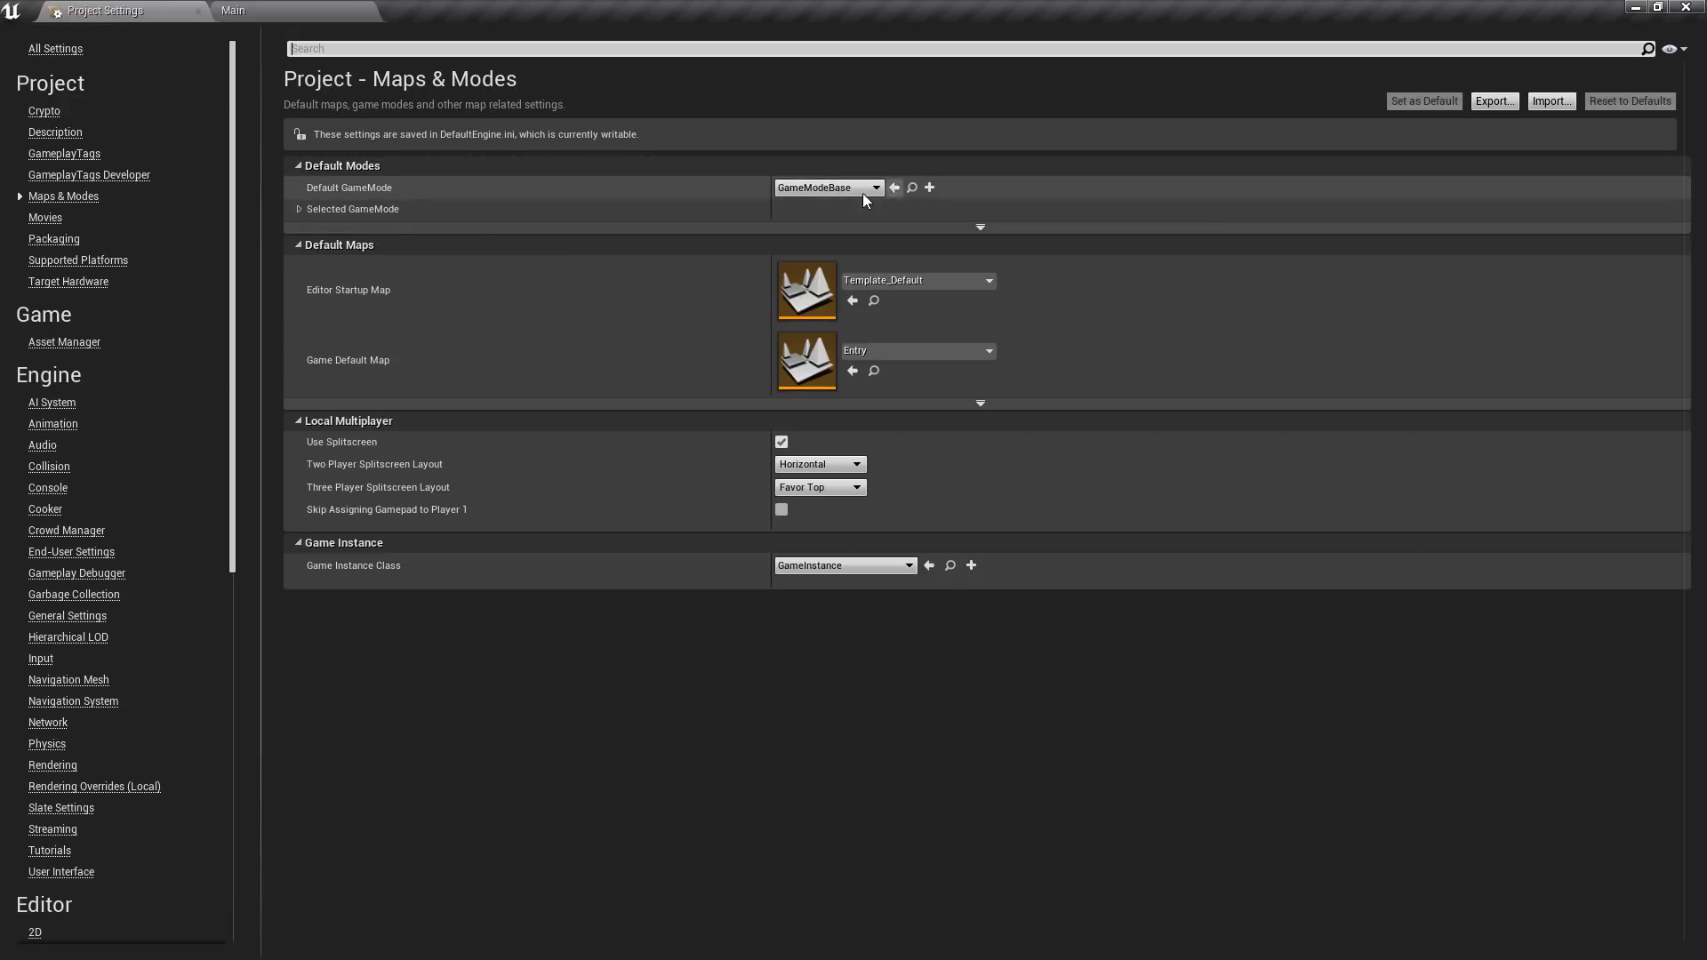
left_click(923, 280)
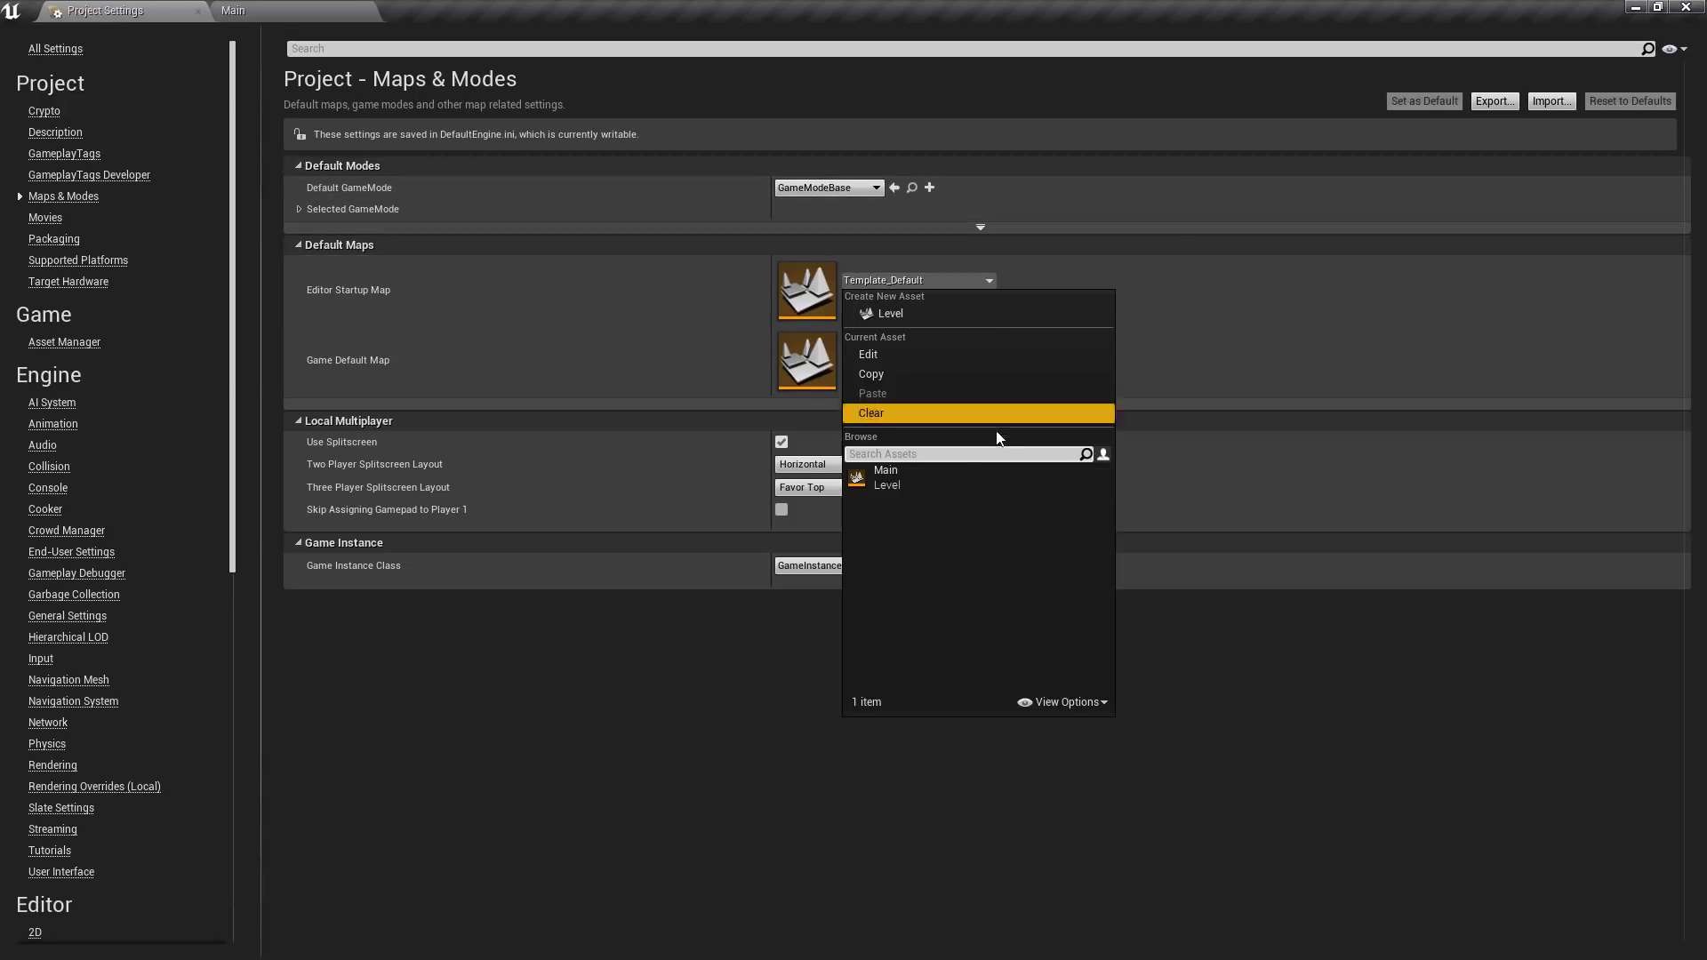
left_click(915, 480)
left_click(914, 351)
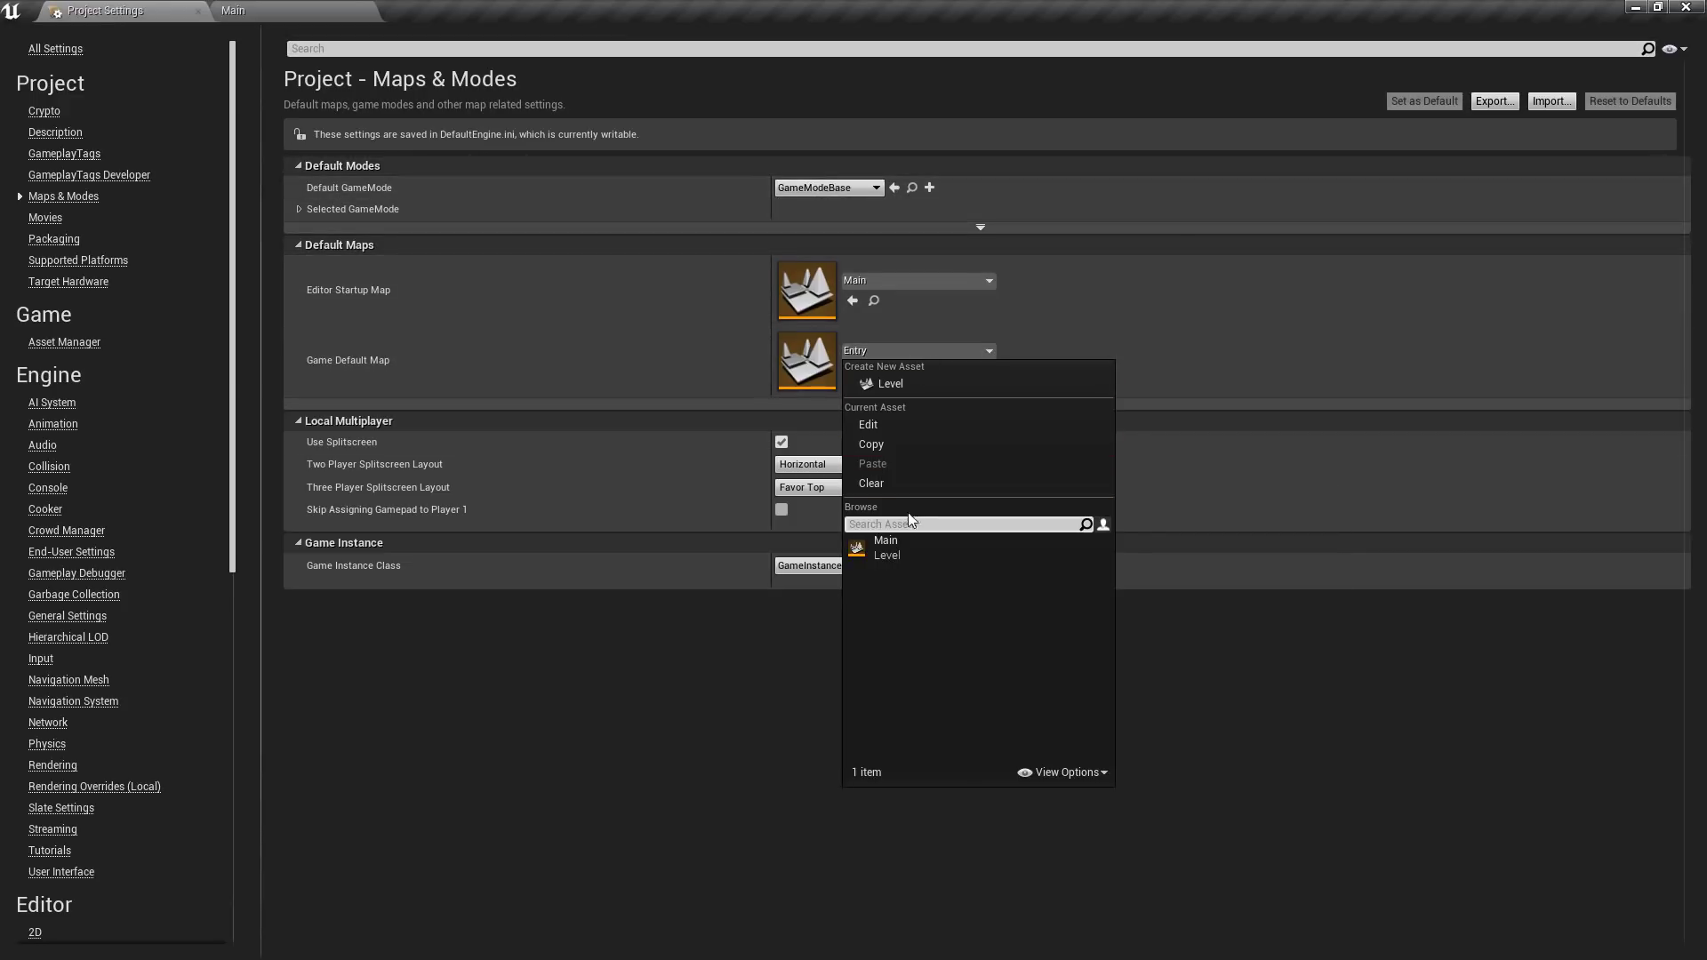
left_click(907, 548)
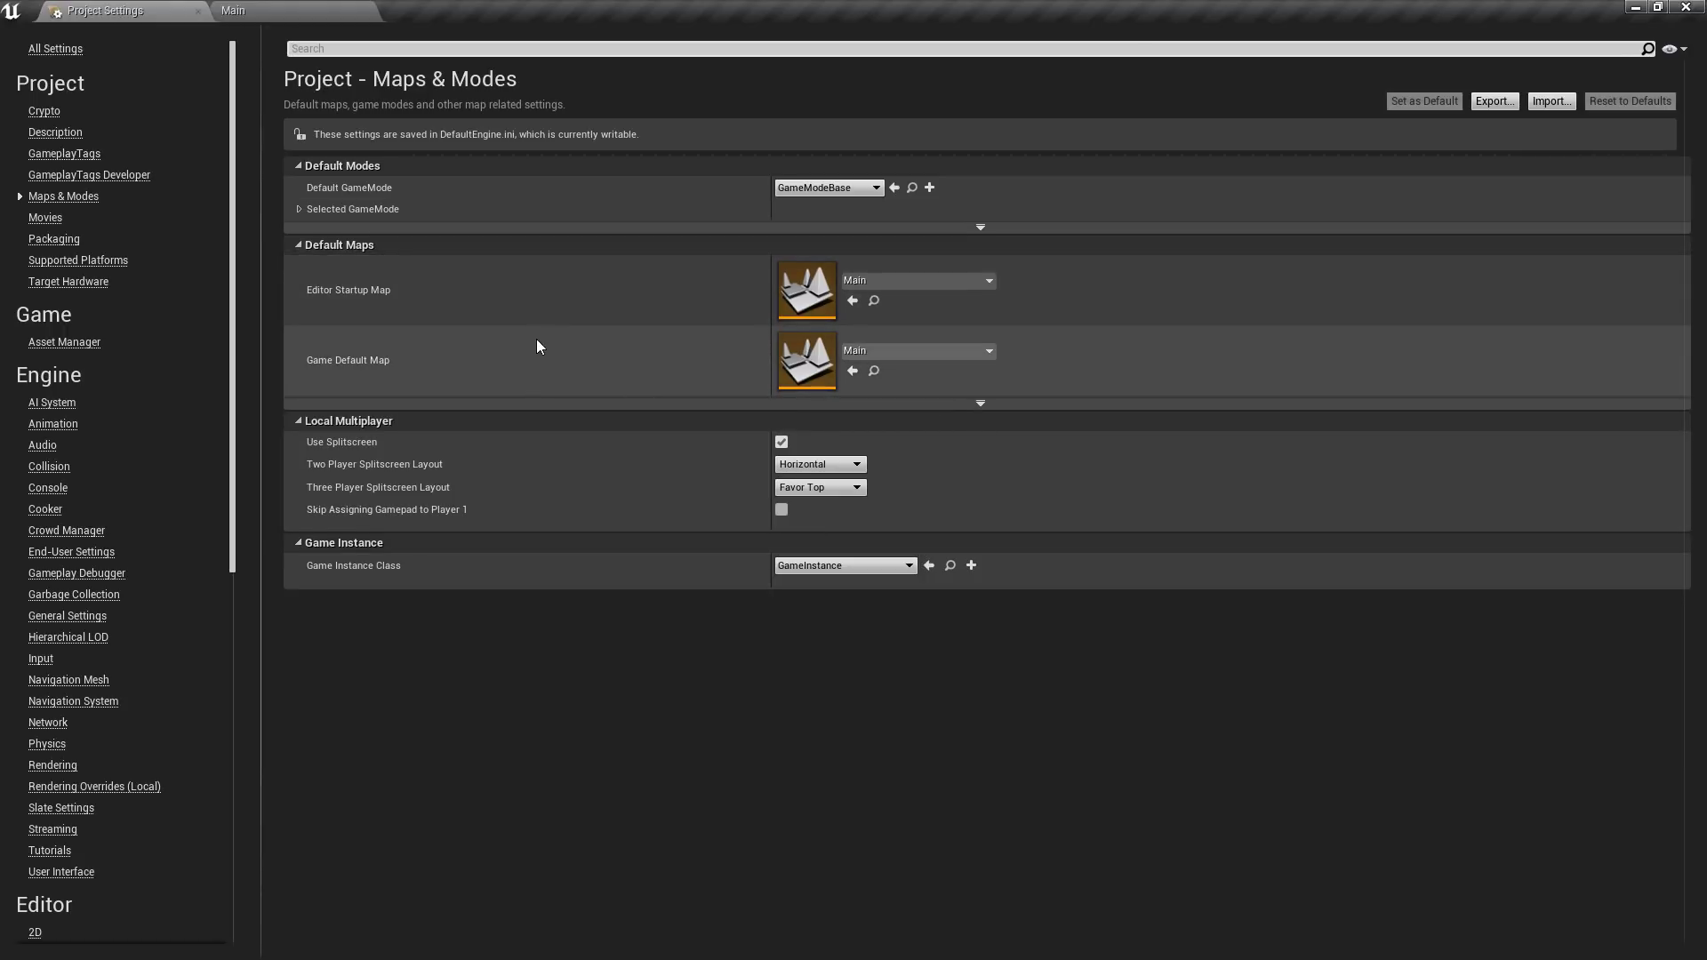
Open the project's Android platform settings and agree to the Android SDK license
scroll(119, 275, "down", 8)
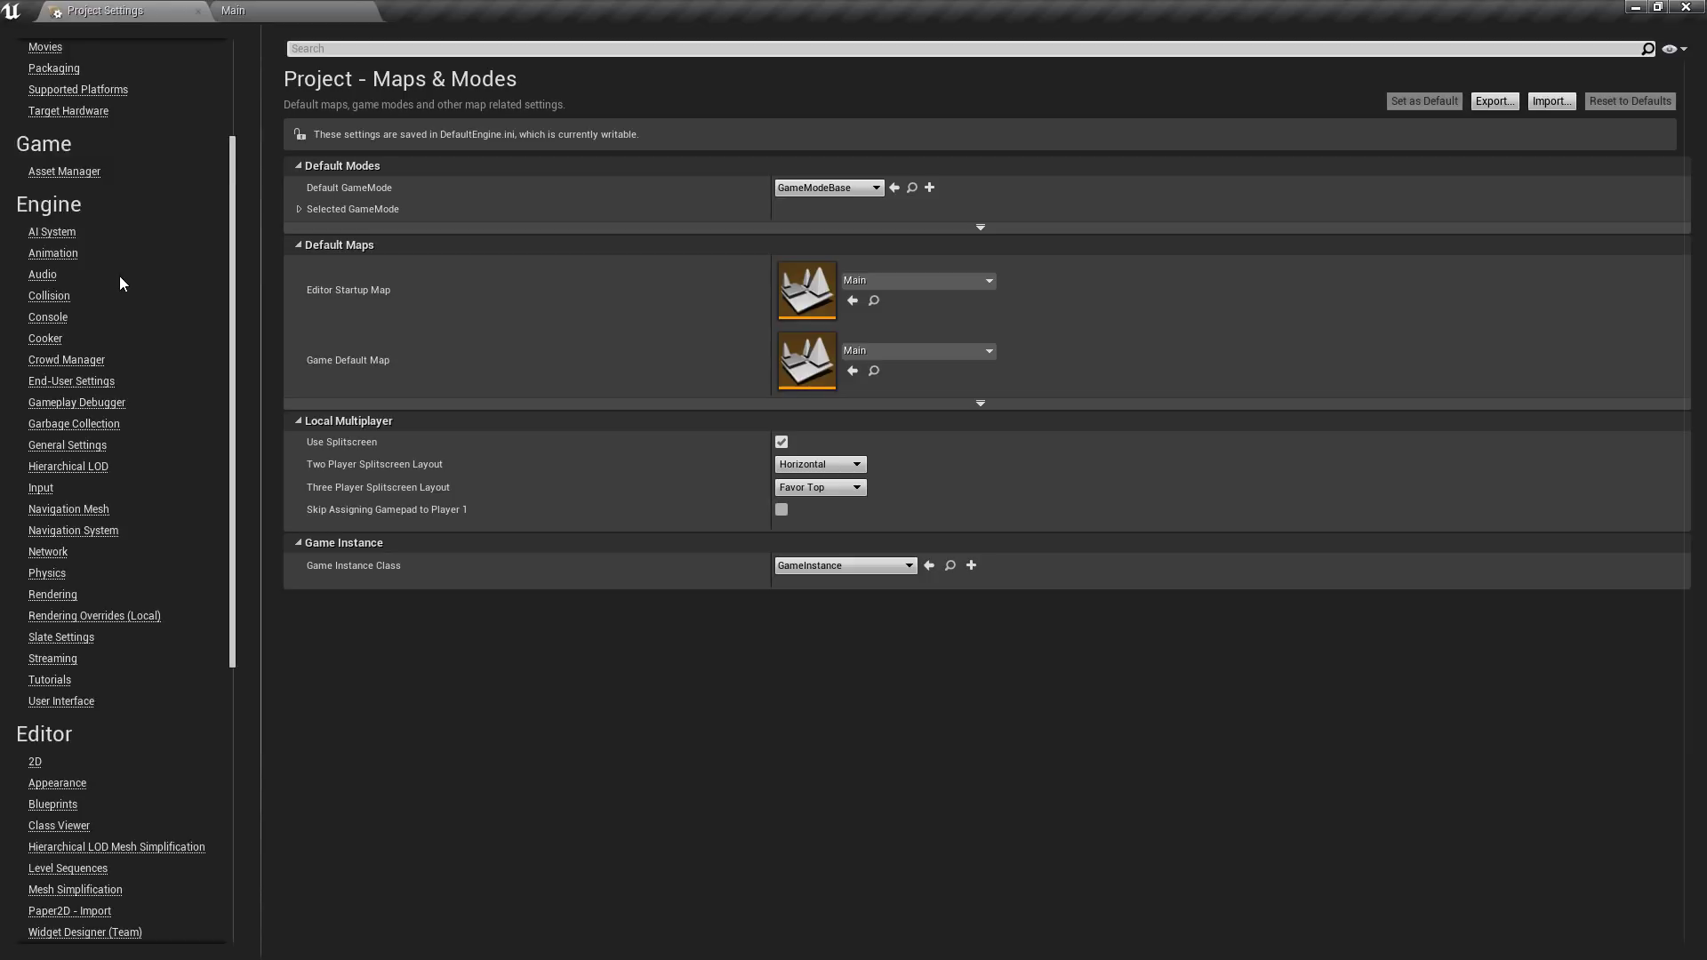
scroll(101, 238, "down", 2)
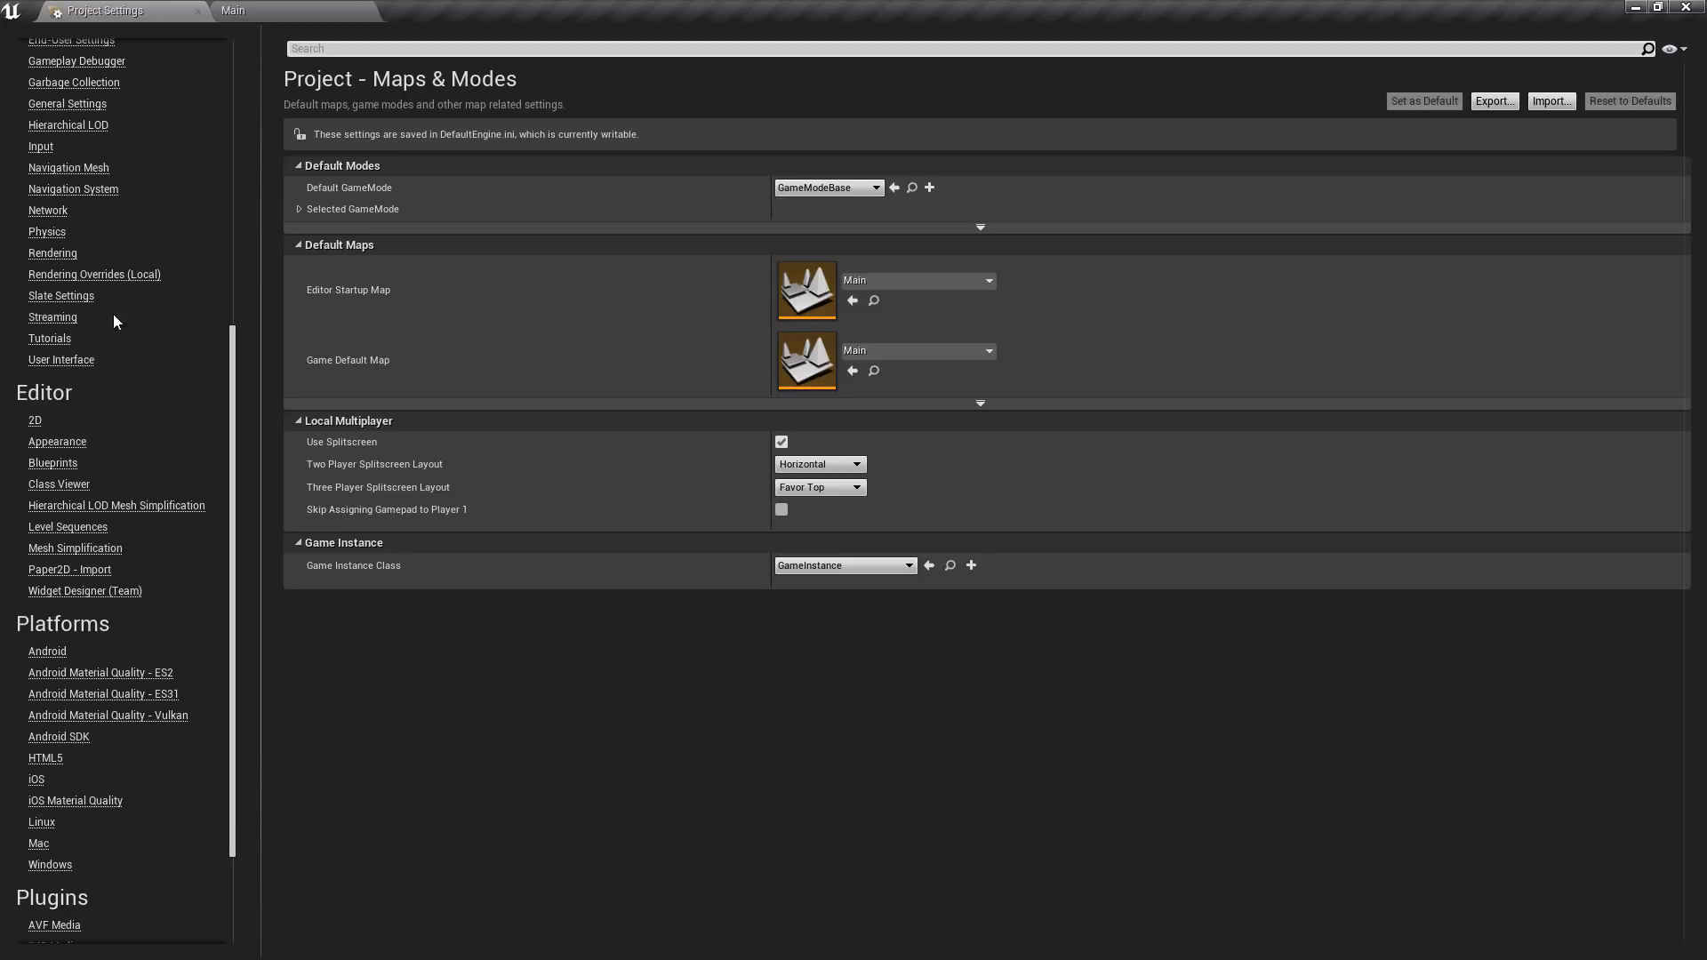
left_click(49, 653)
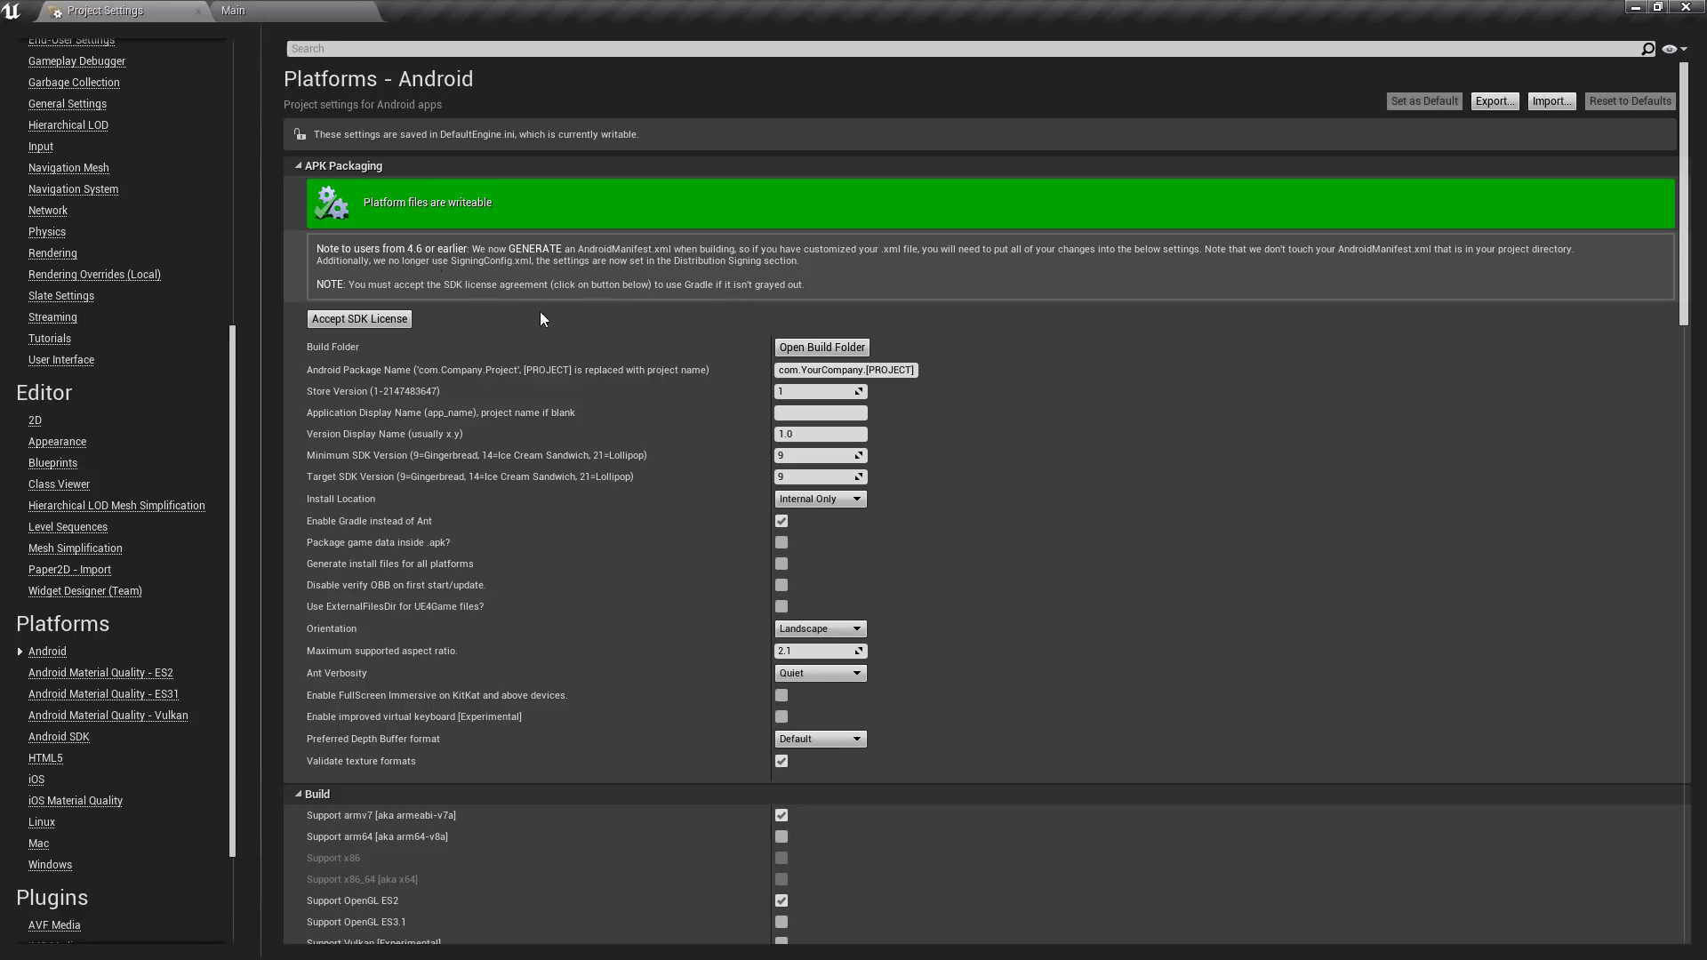
left_click(335, 325)
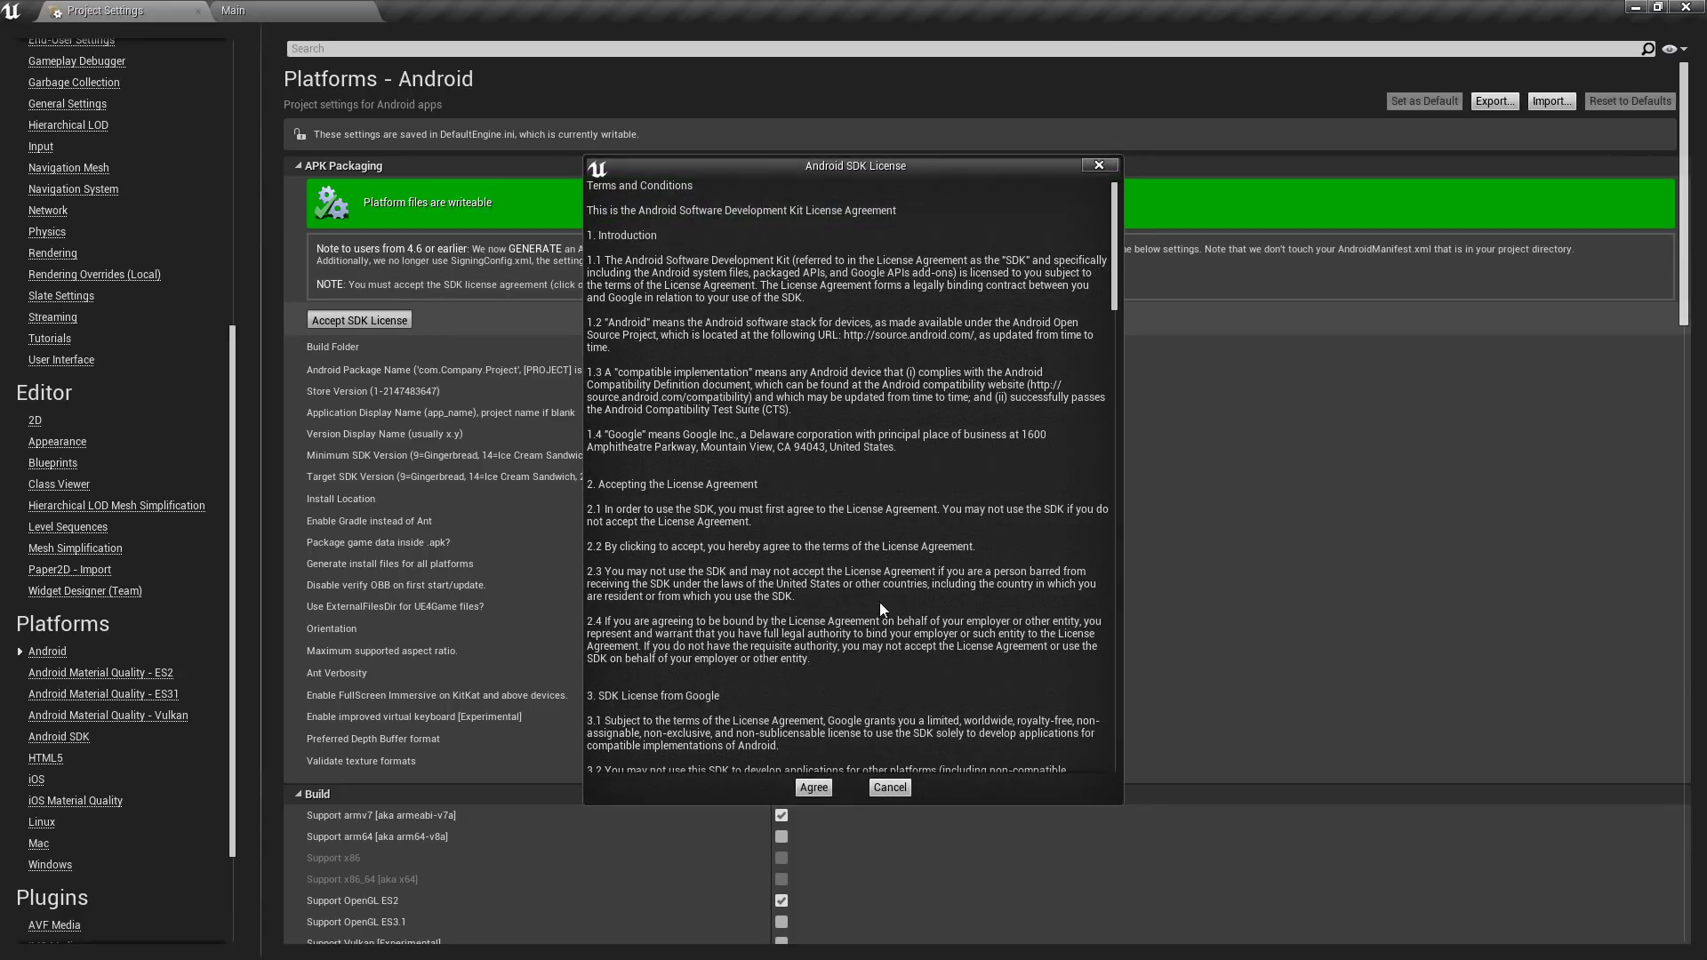
left_click(823, 789)
left_click(813, 788)
Set the Minimum SDK Version and the Target SDK Version for Android to 21
scroll(623, 322, "down", 2)
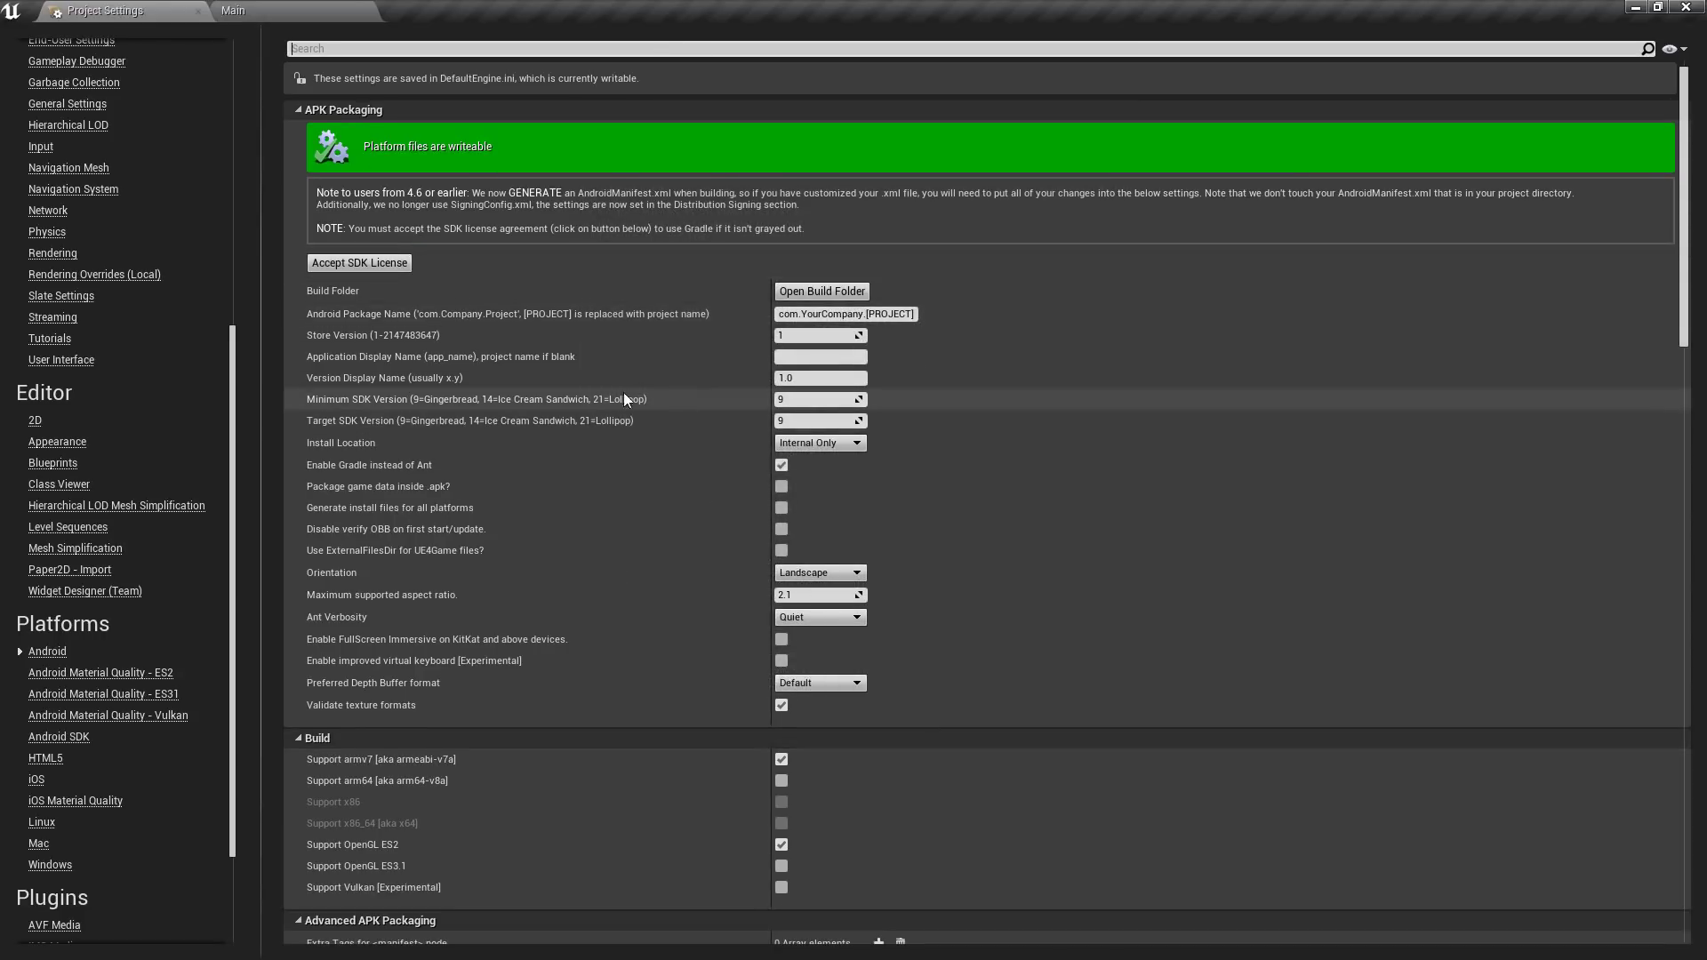
scroll(758, 411, "down", 1)
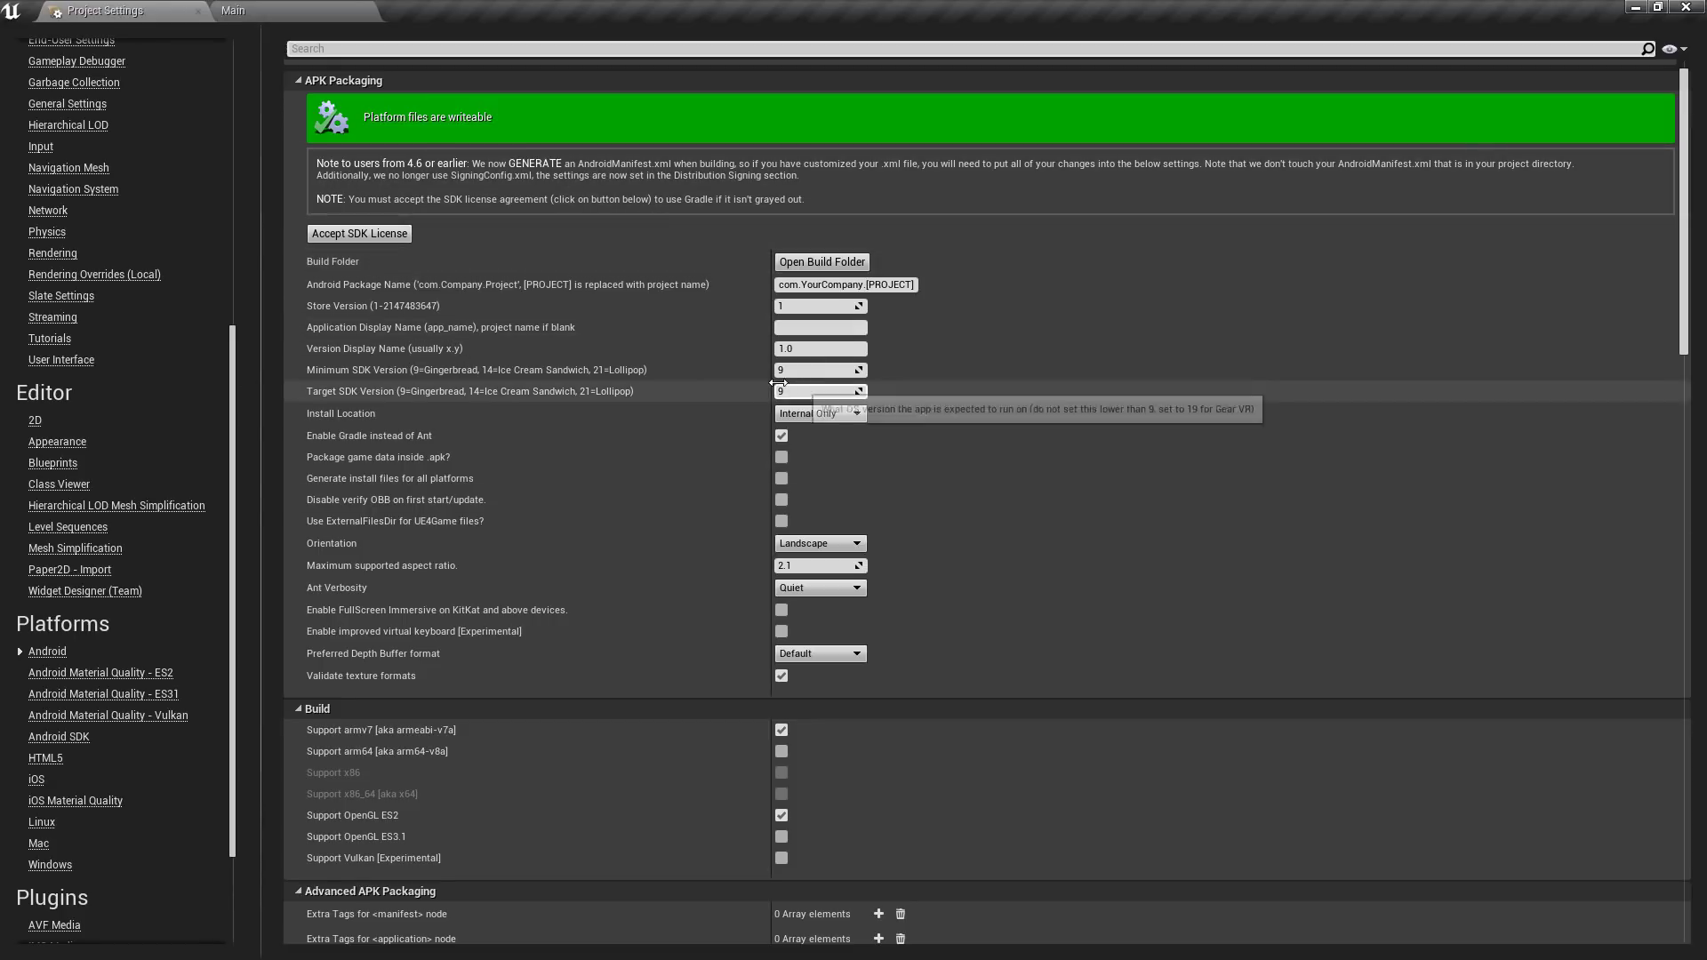
mouse_move(522, 375)
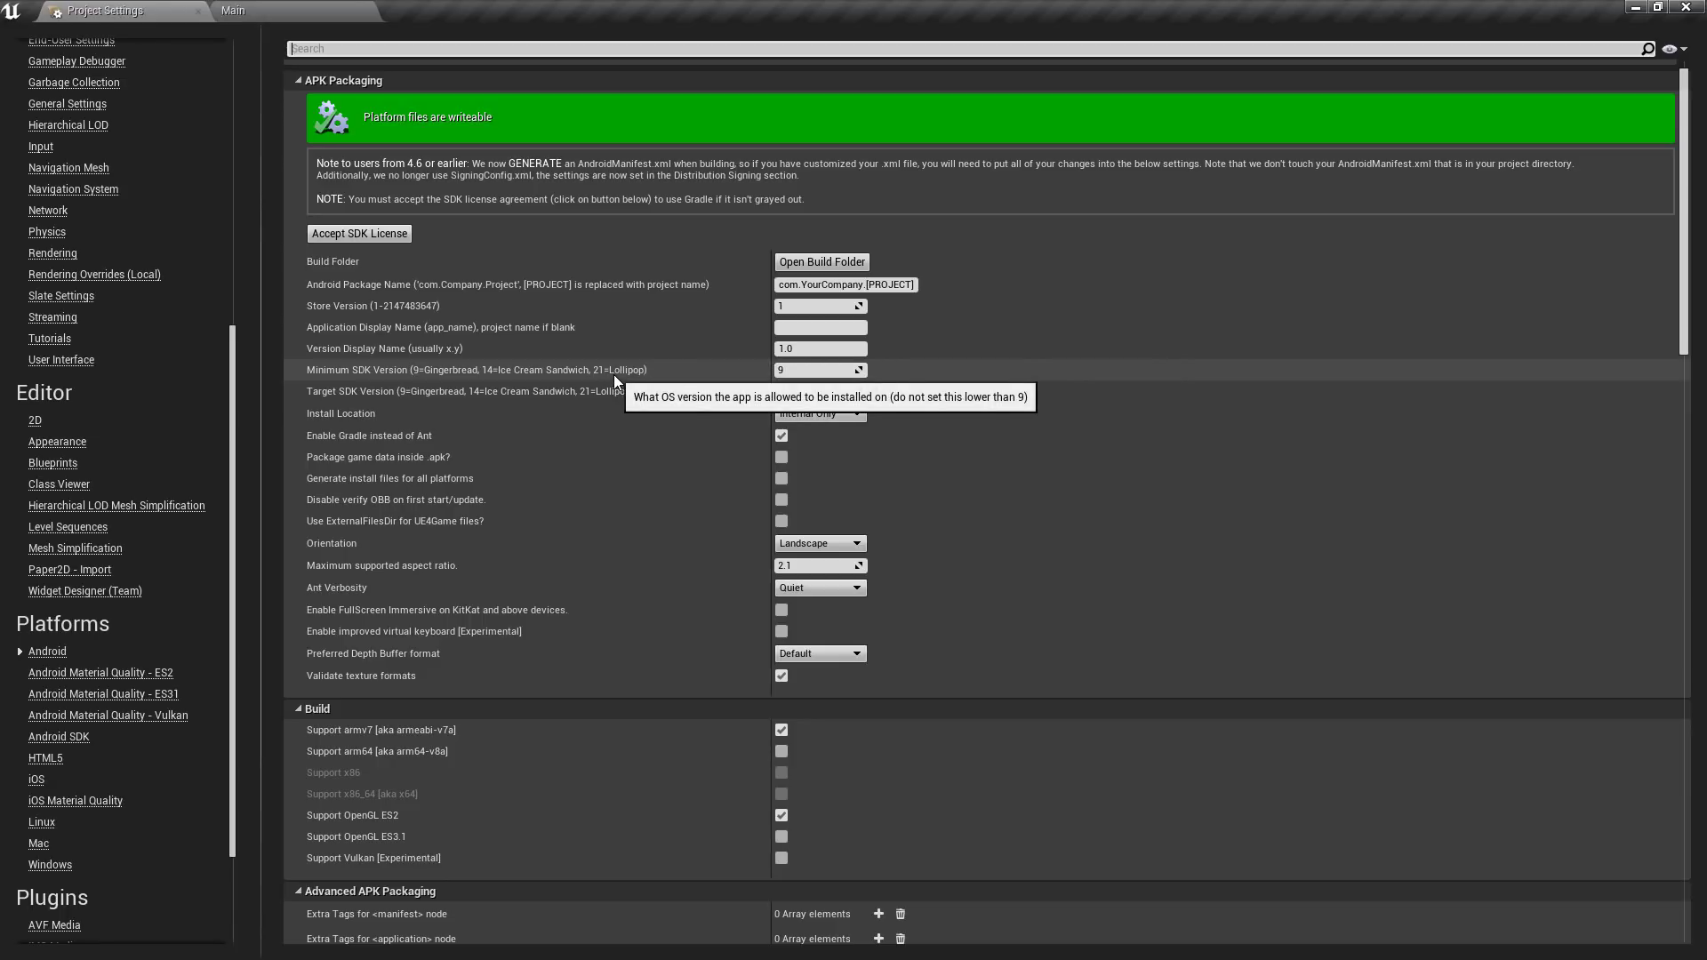
left_click(796, 371)
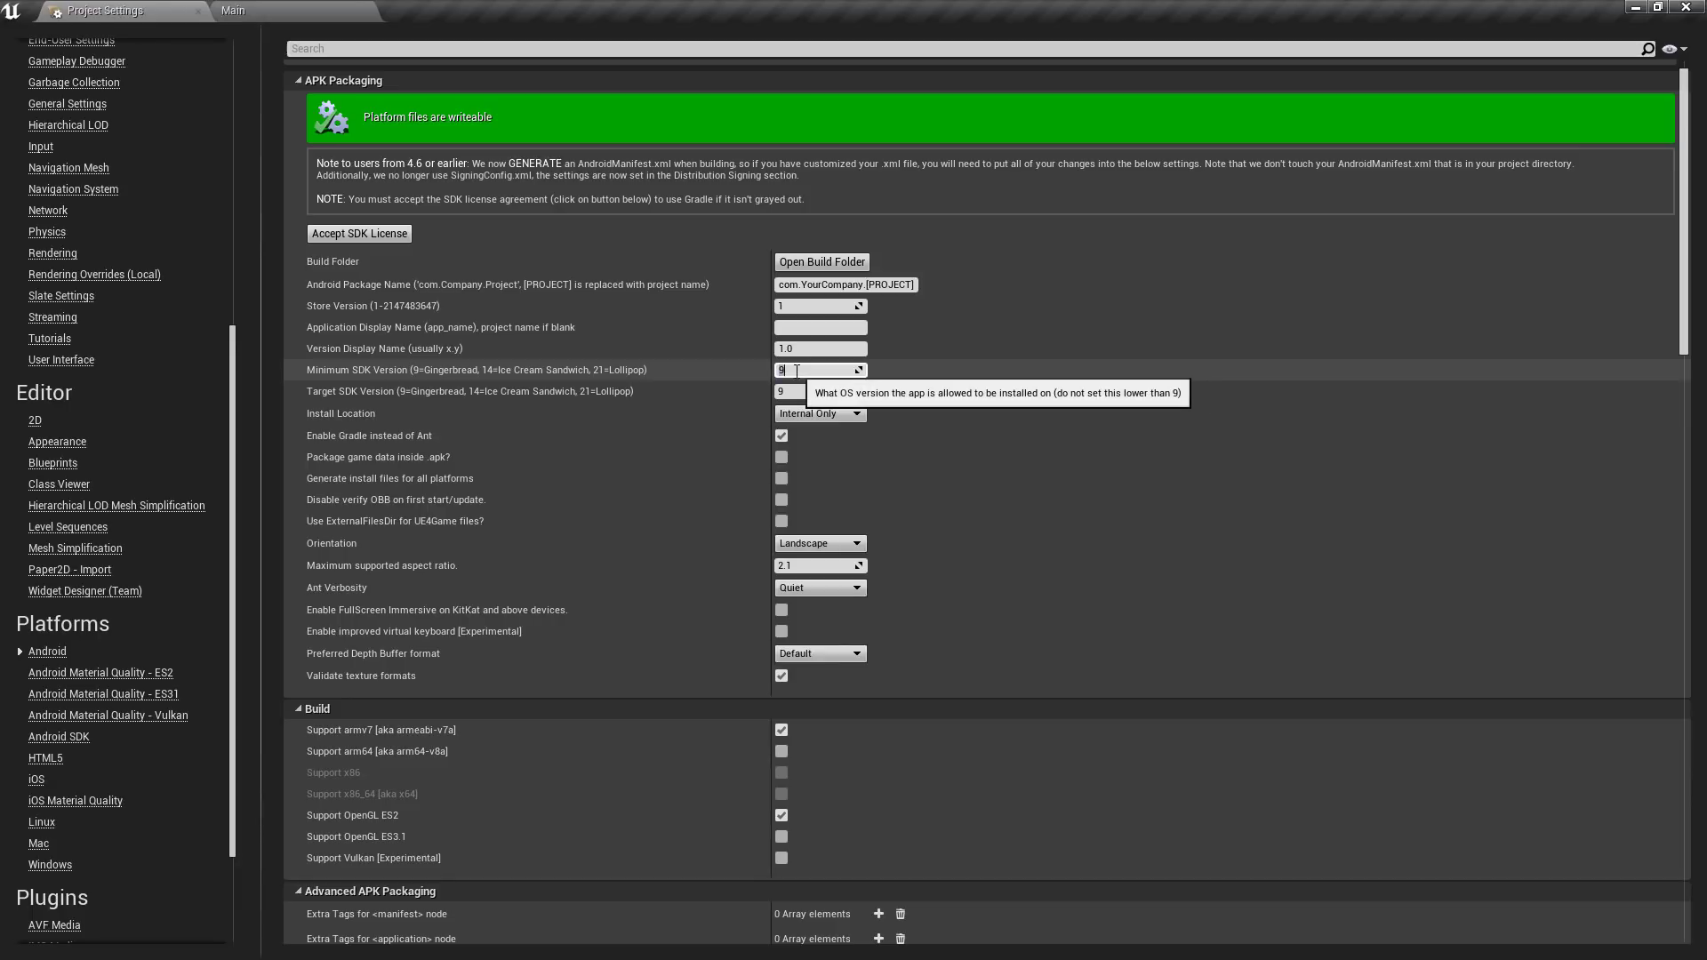
key("Tab")
type("21")
key("Tab")
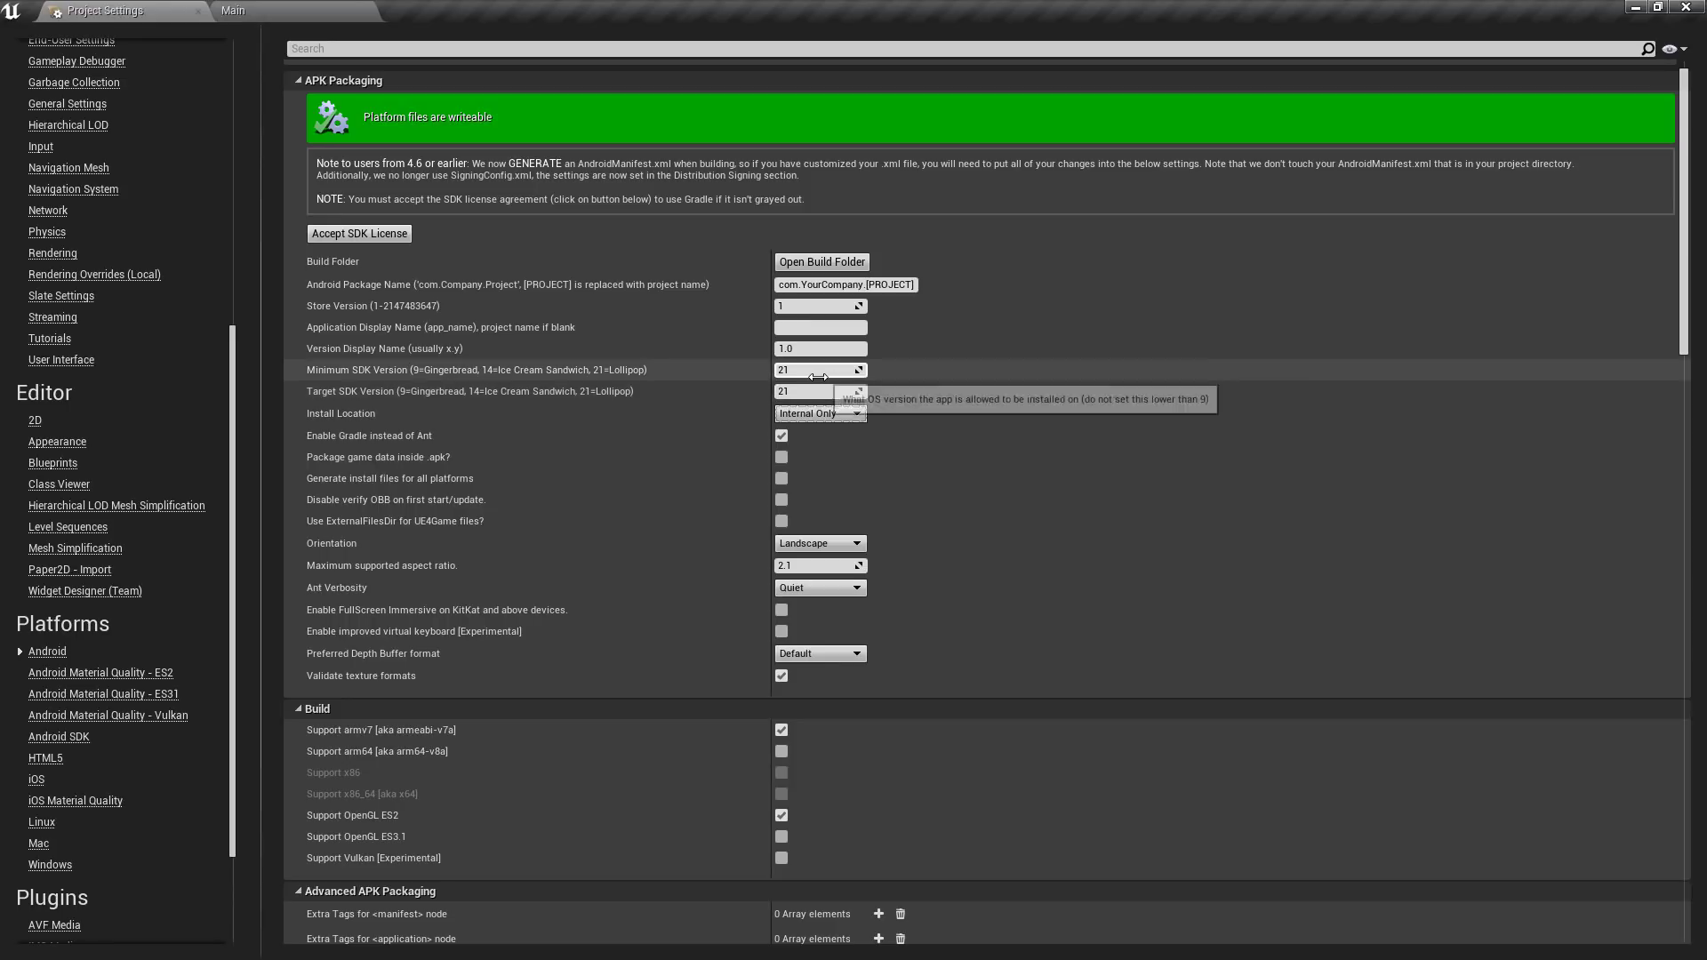
left_click(845, 391)
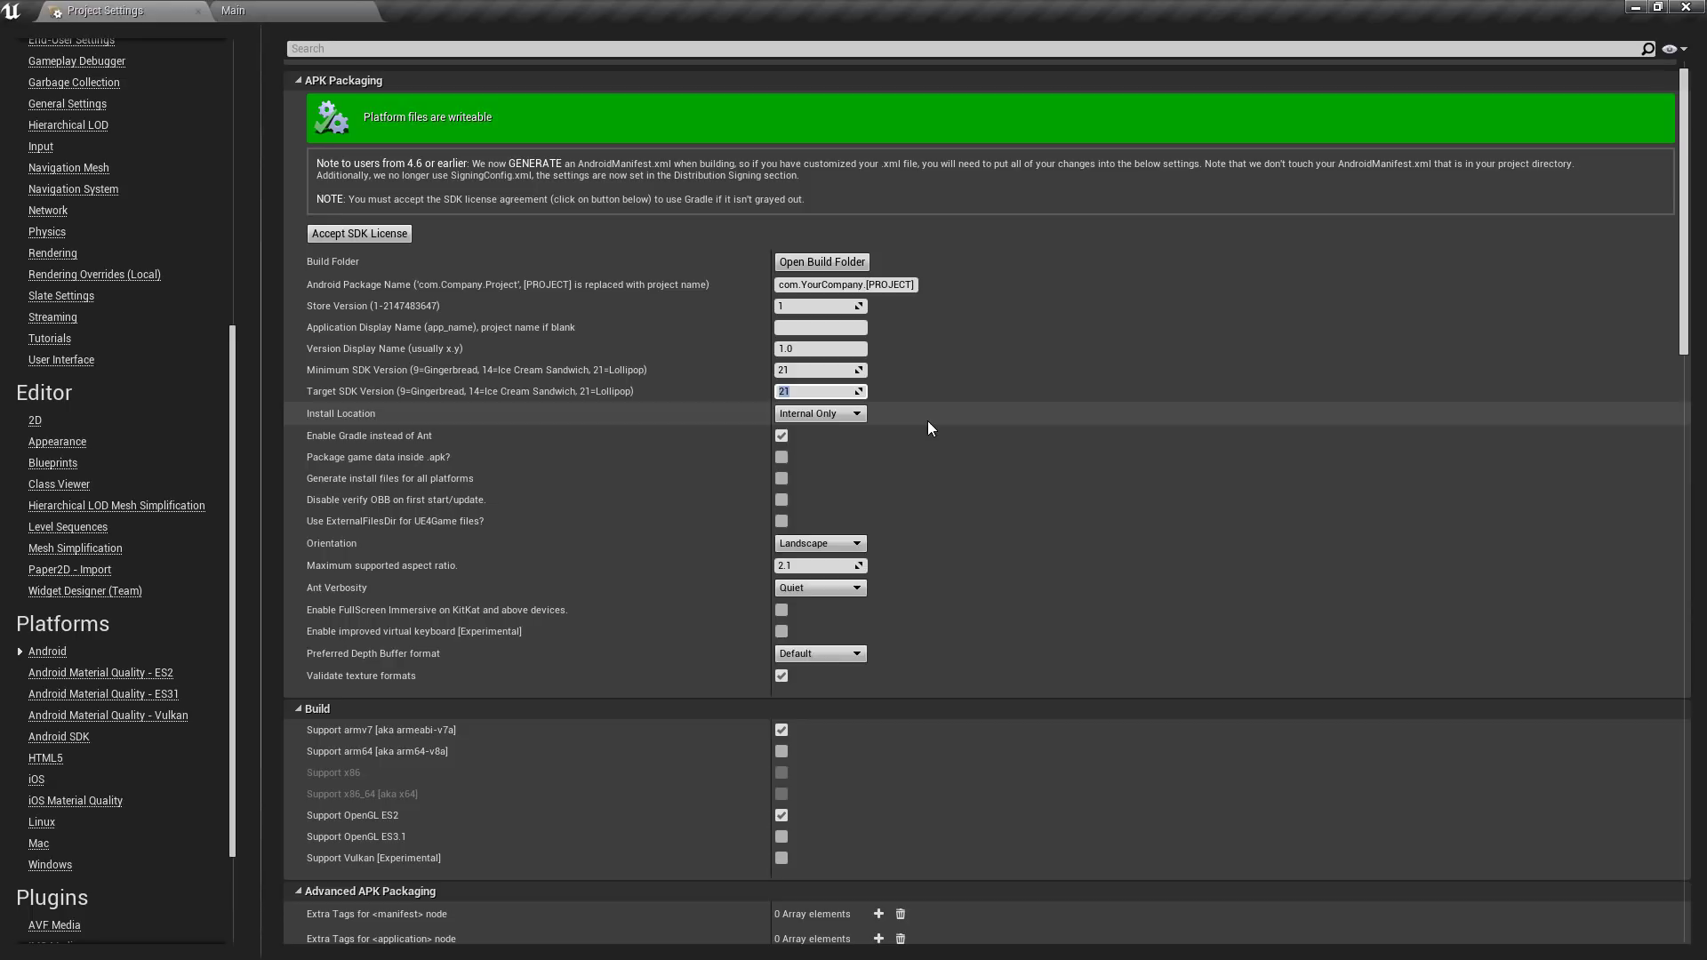
Enable arm64 support and disable armv7 support in the Android build settings
scroll(857, 349, "down", 4)
scroll(876, 347, "down", 1)
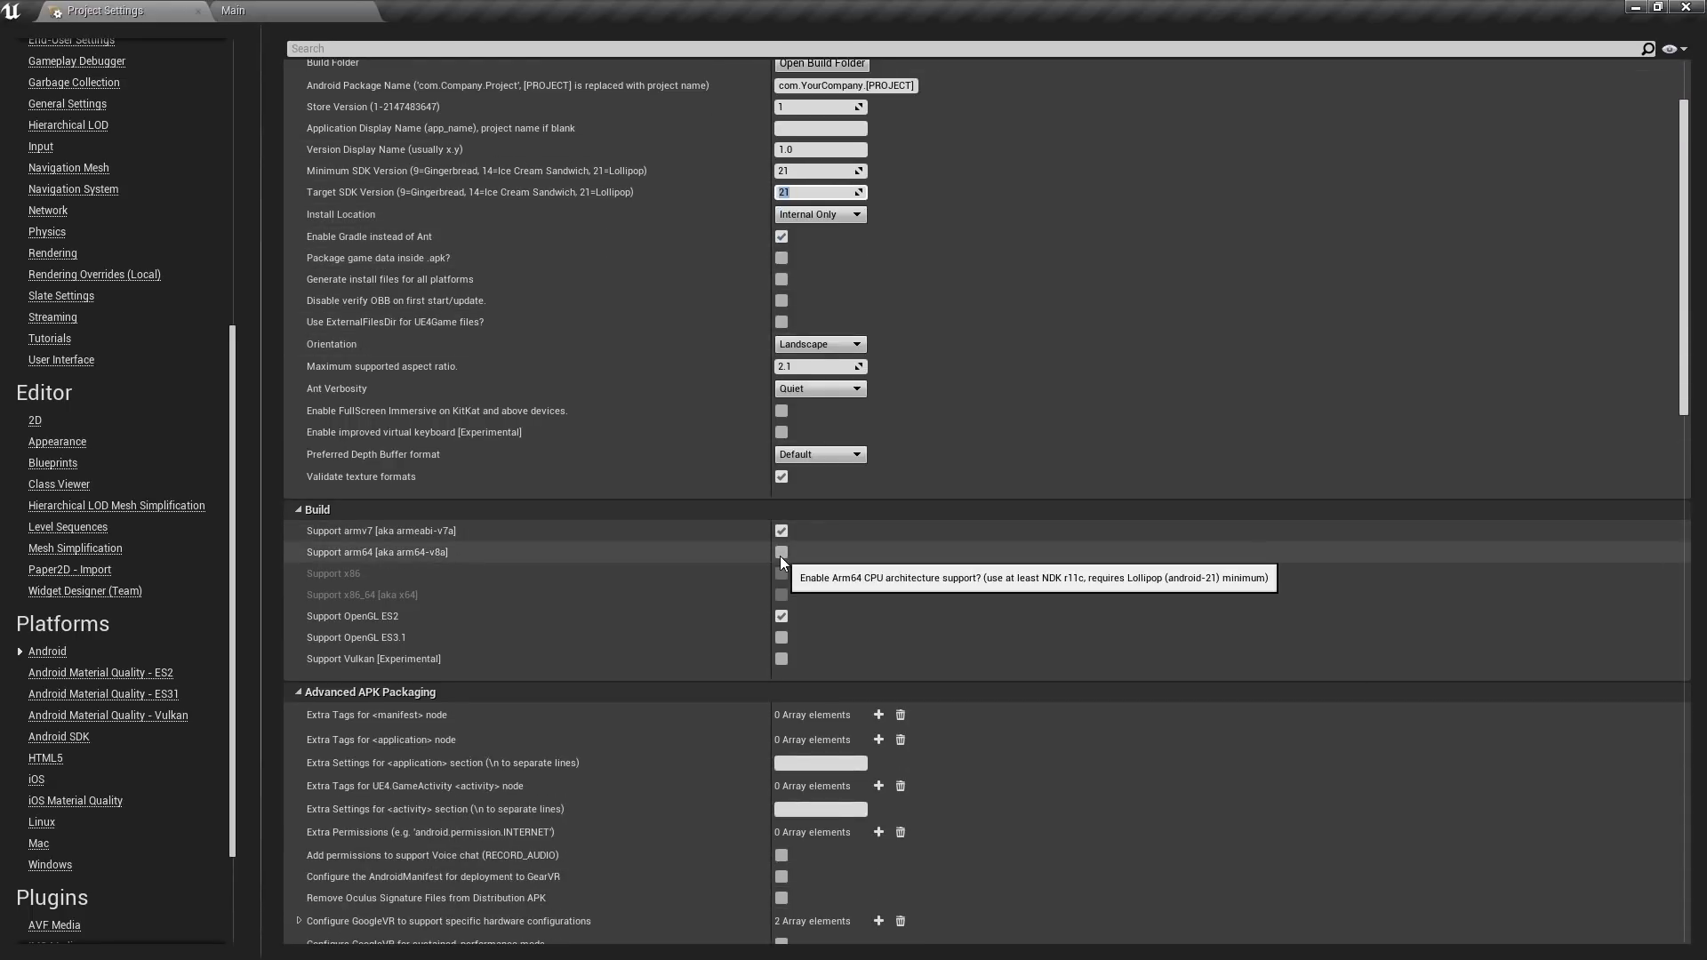
left_click(781, 552)
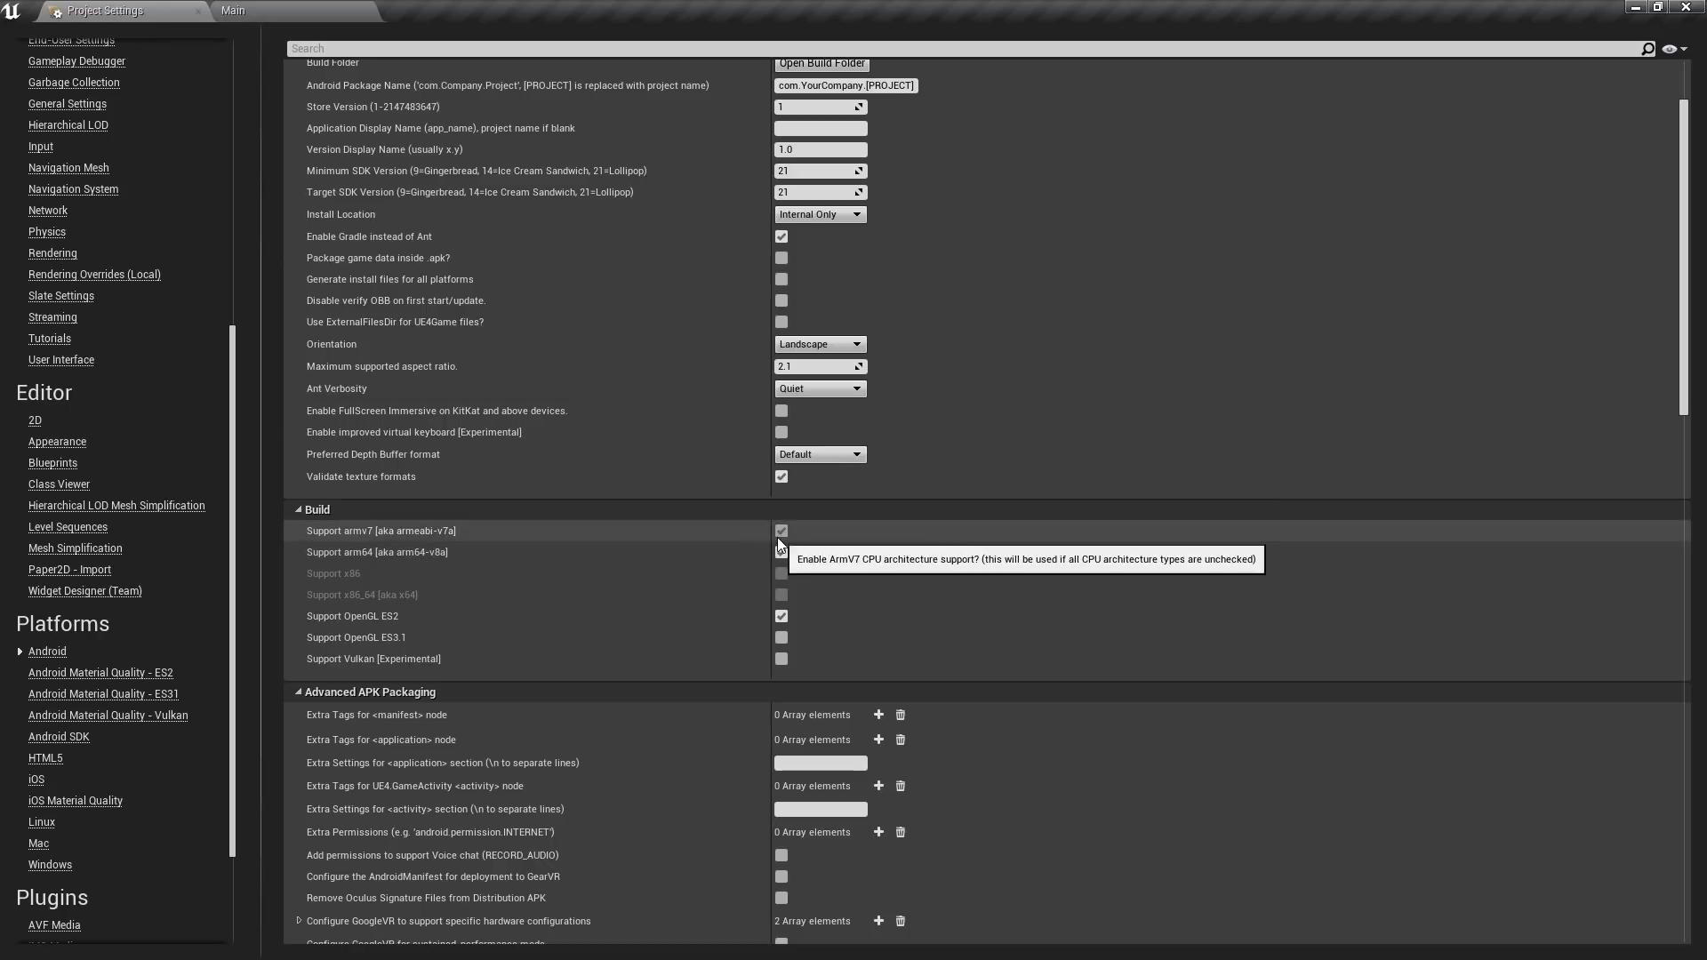
left_click(782, 531)
scroll(605, 528, "down", 1)
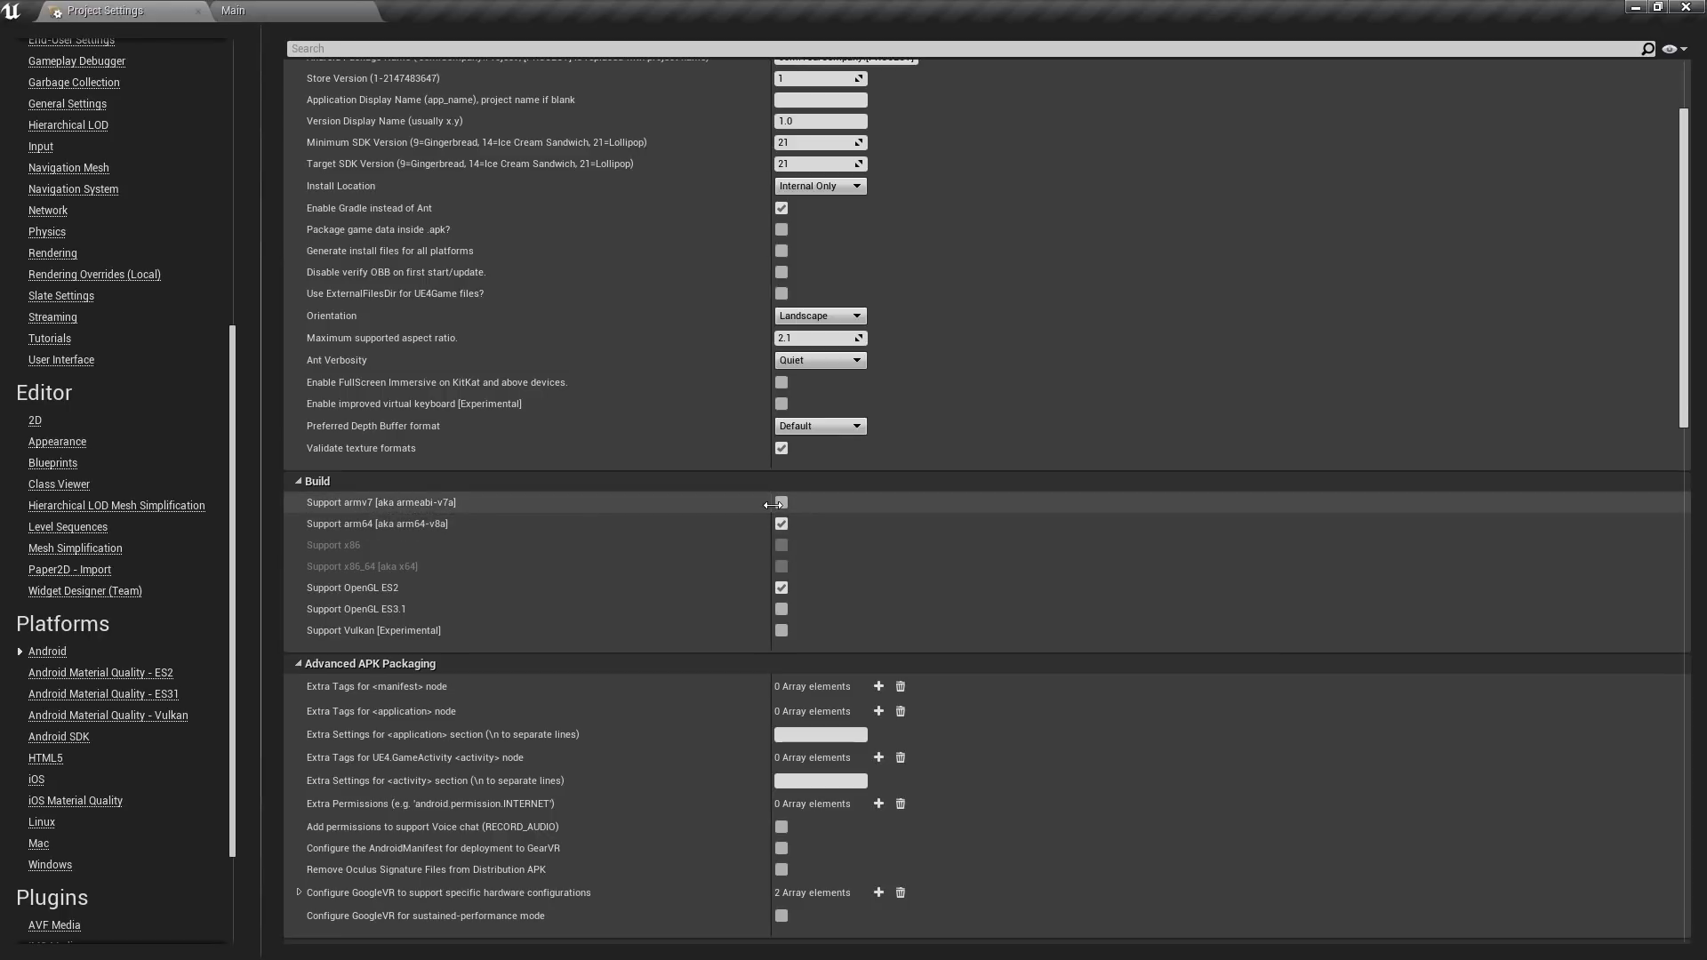
left_click(782, 523)
left_click(782, 503)
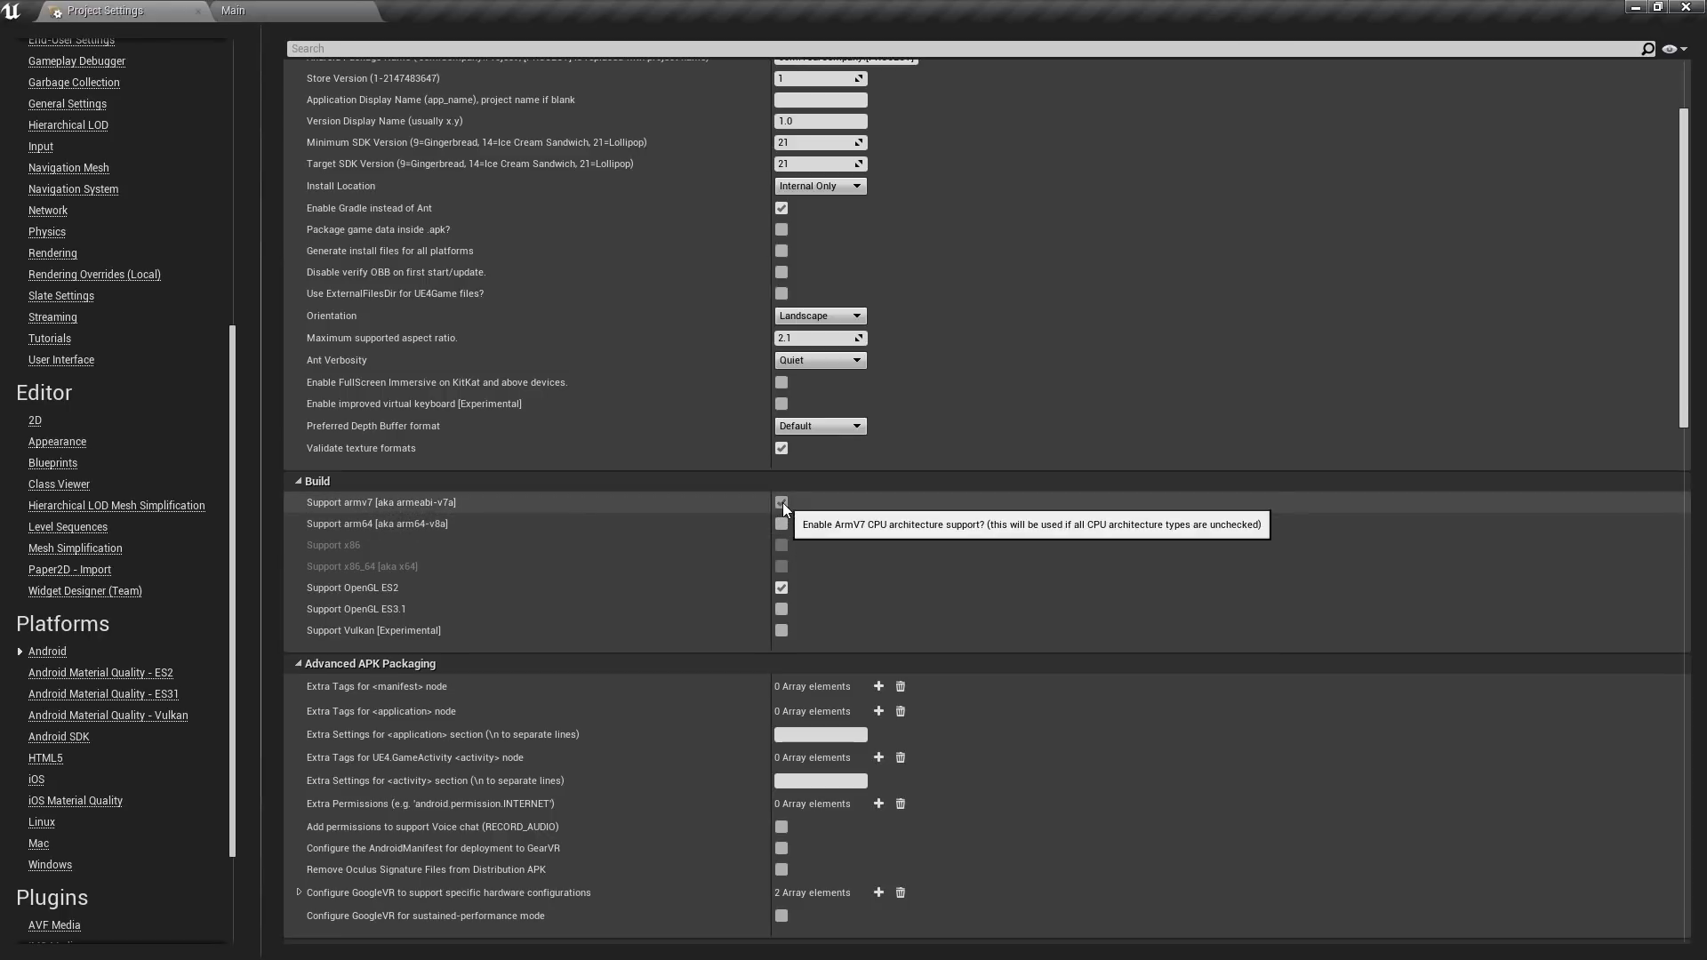
left_click(782, 524)
left_click(781, 503)
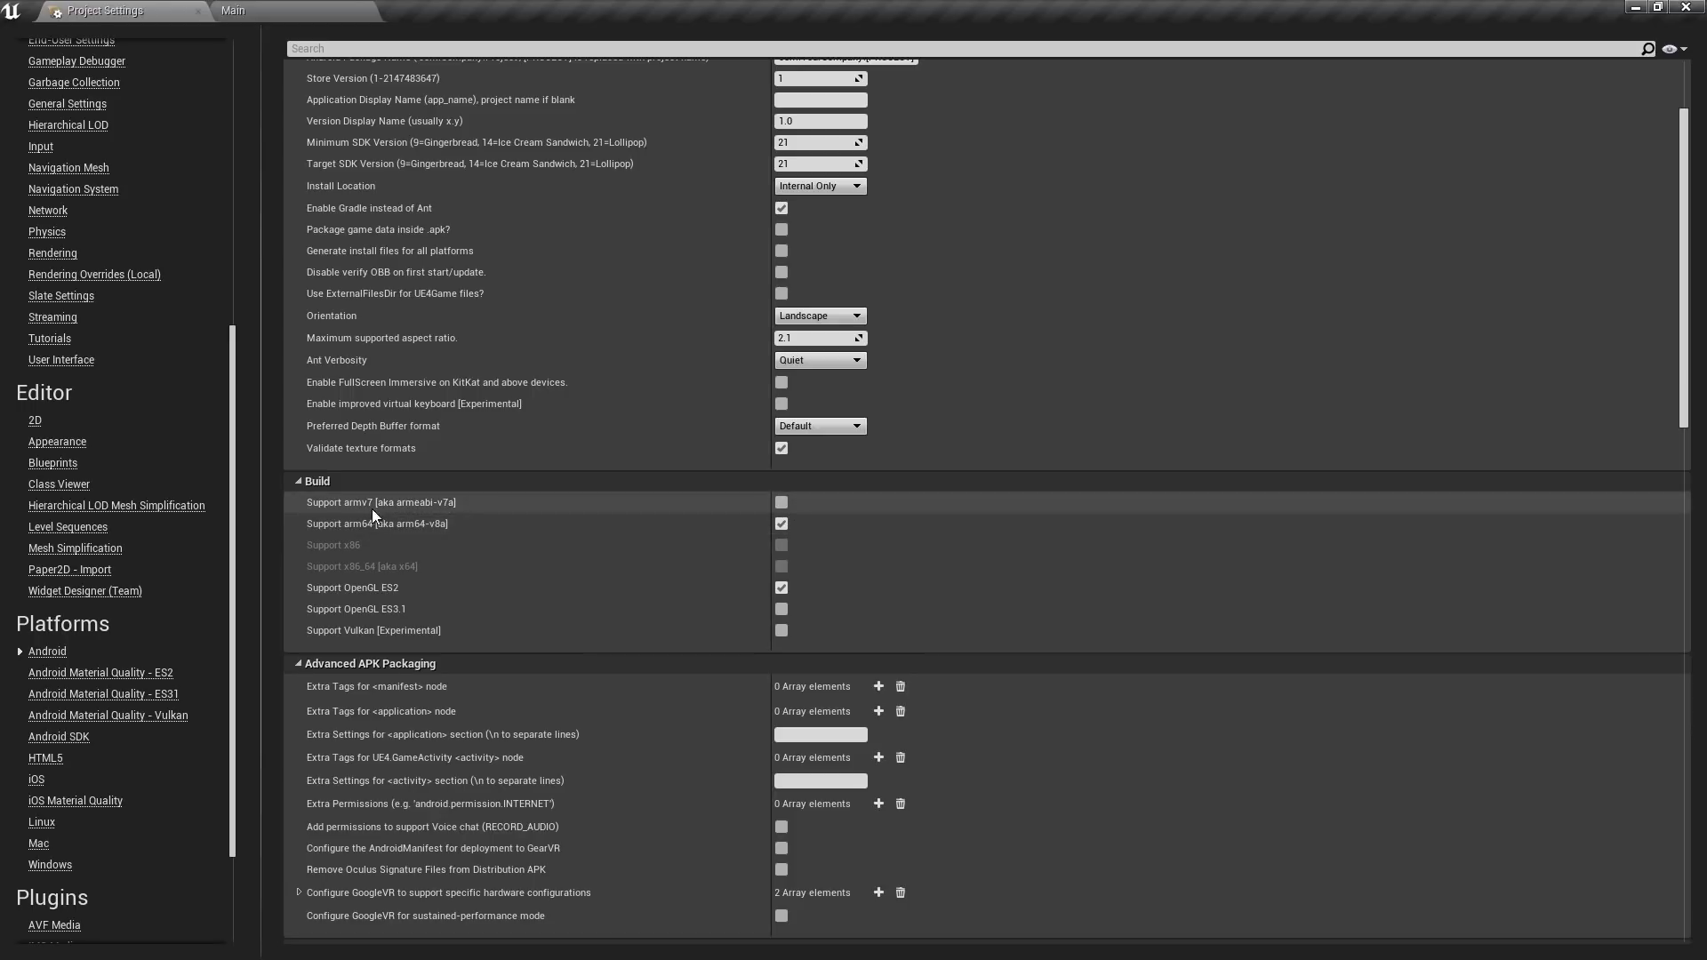
Configure the project for the Google Play Services platform in the Android settings
scroll(520, 531, "down", 3)
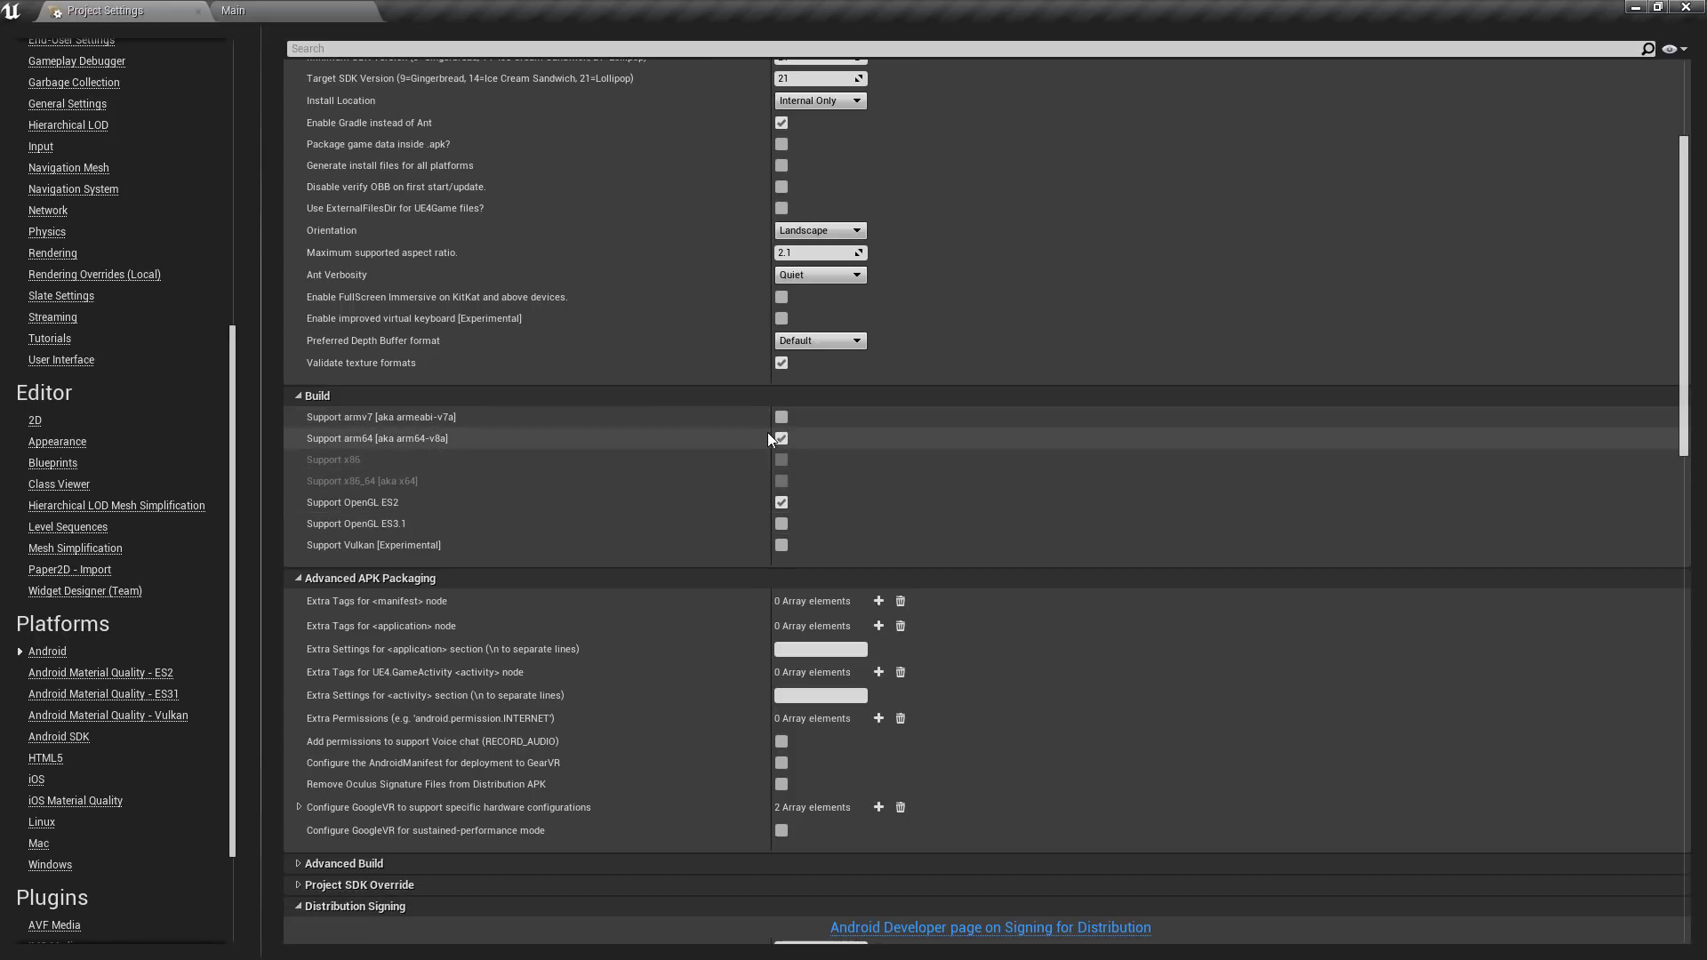
scroll(775, 446, "down", 1)
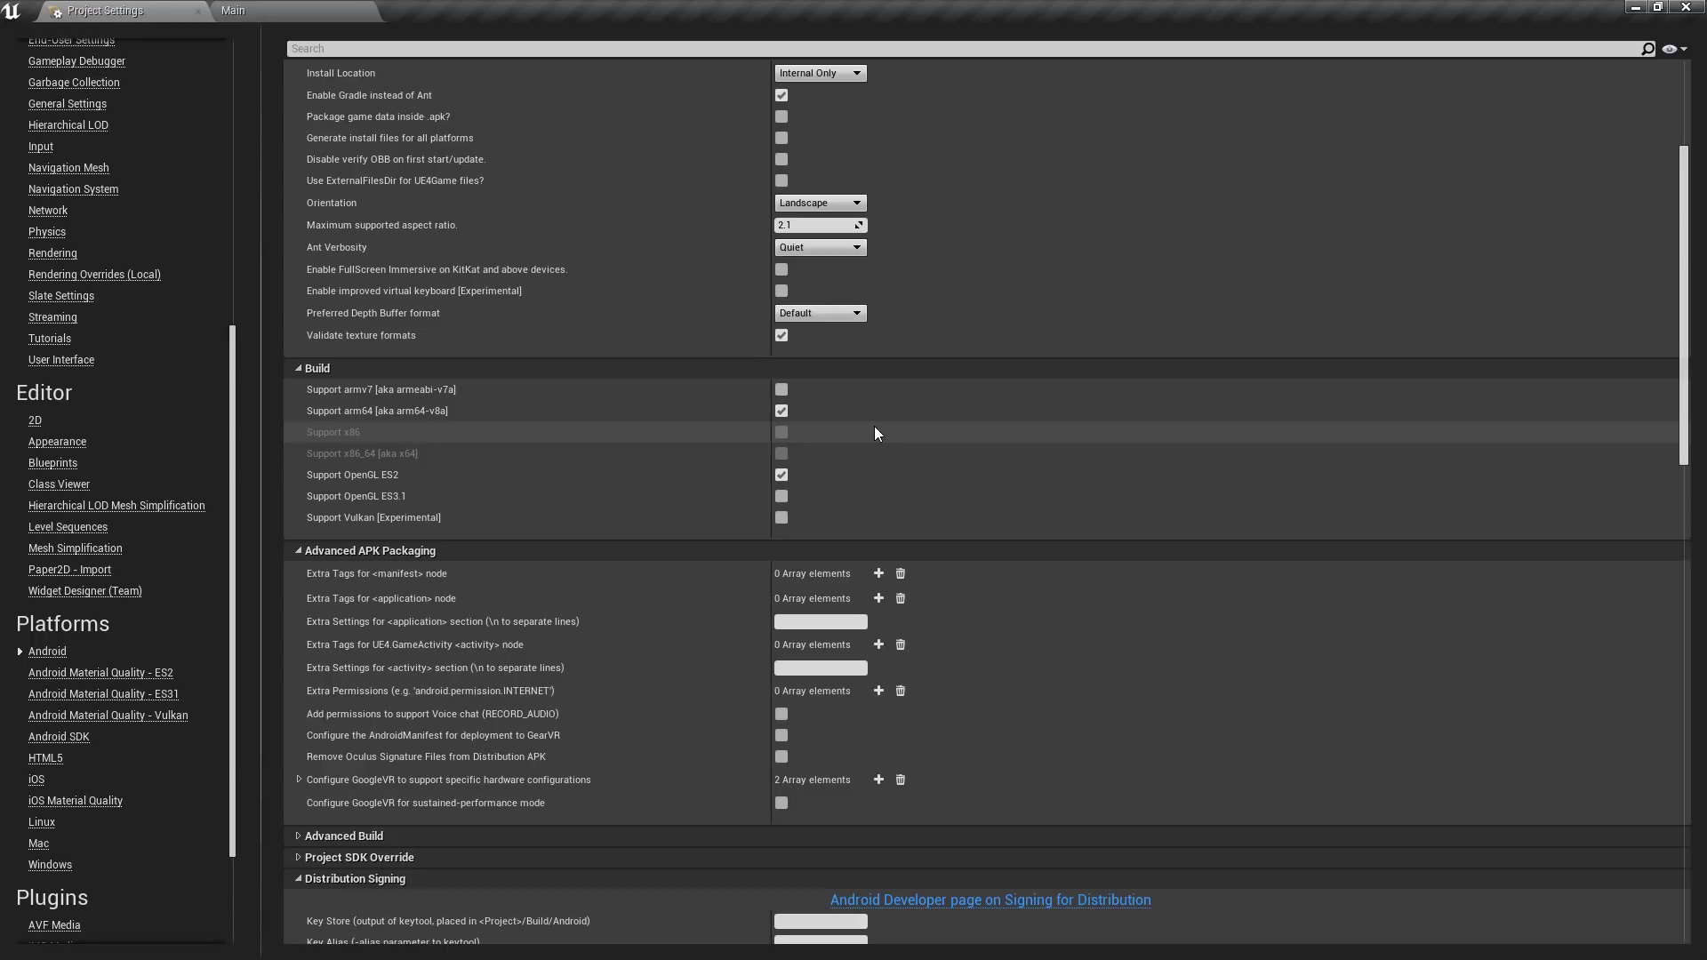
scroll(865, 418, "down", 9)
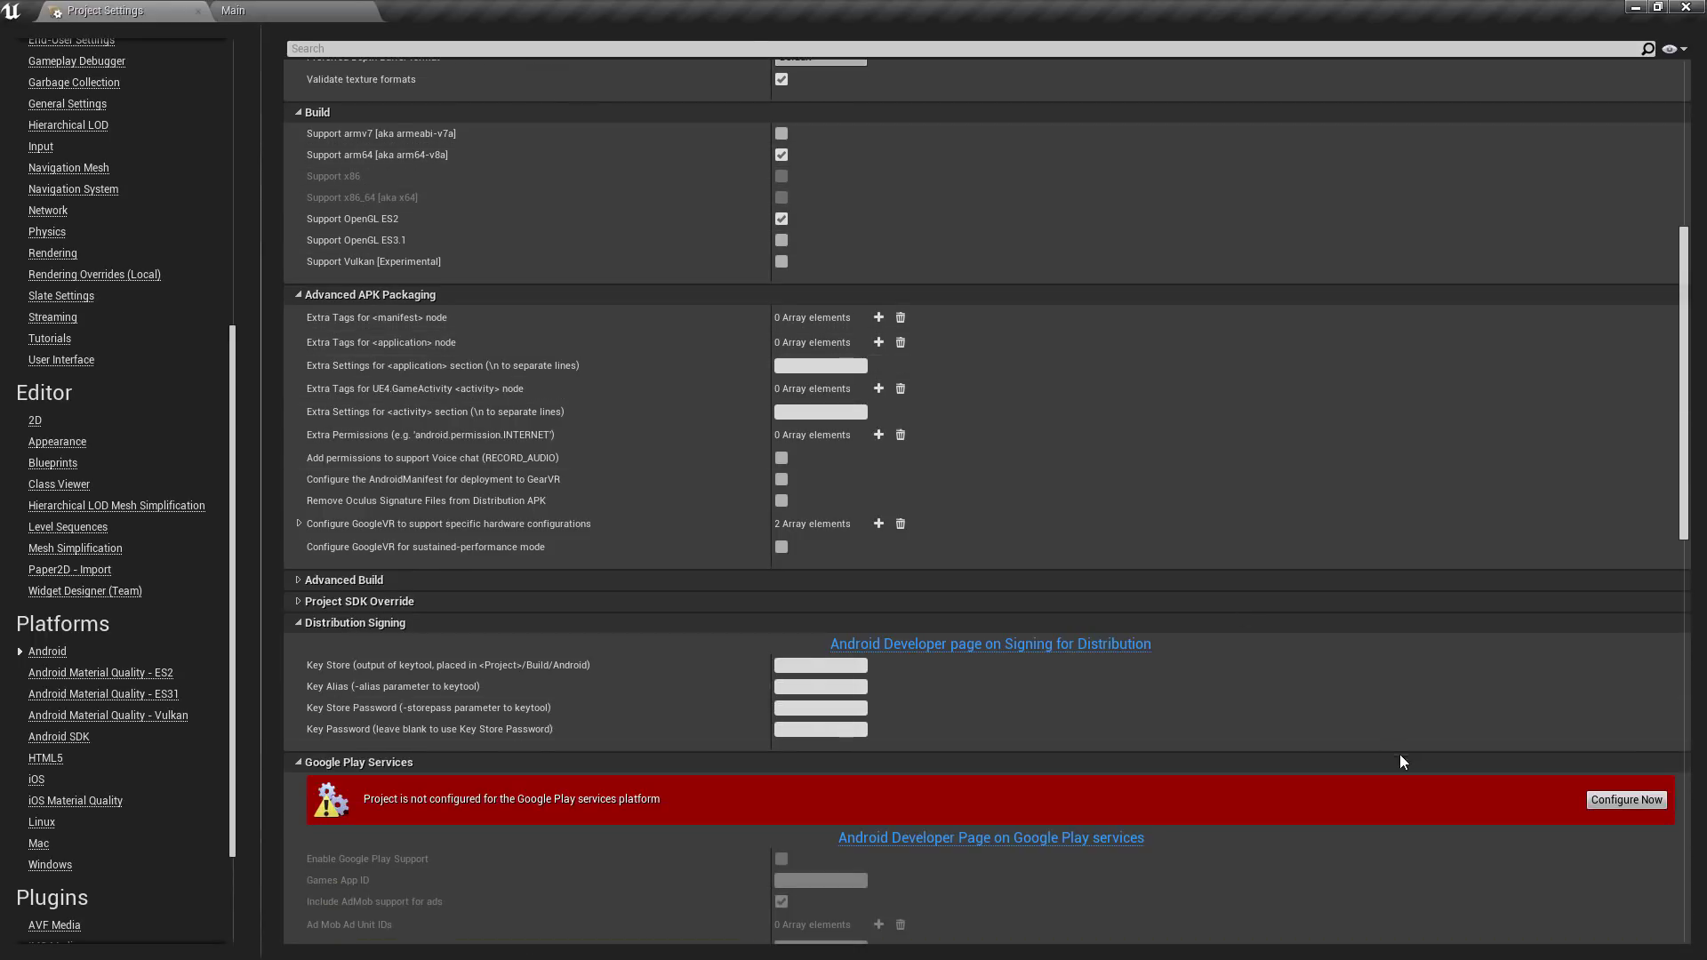
left_click(1625, 799)
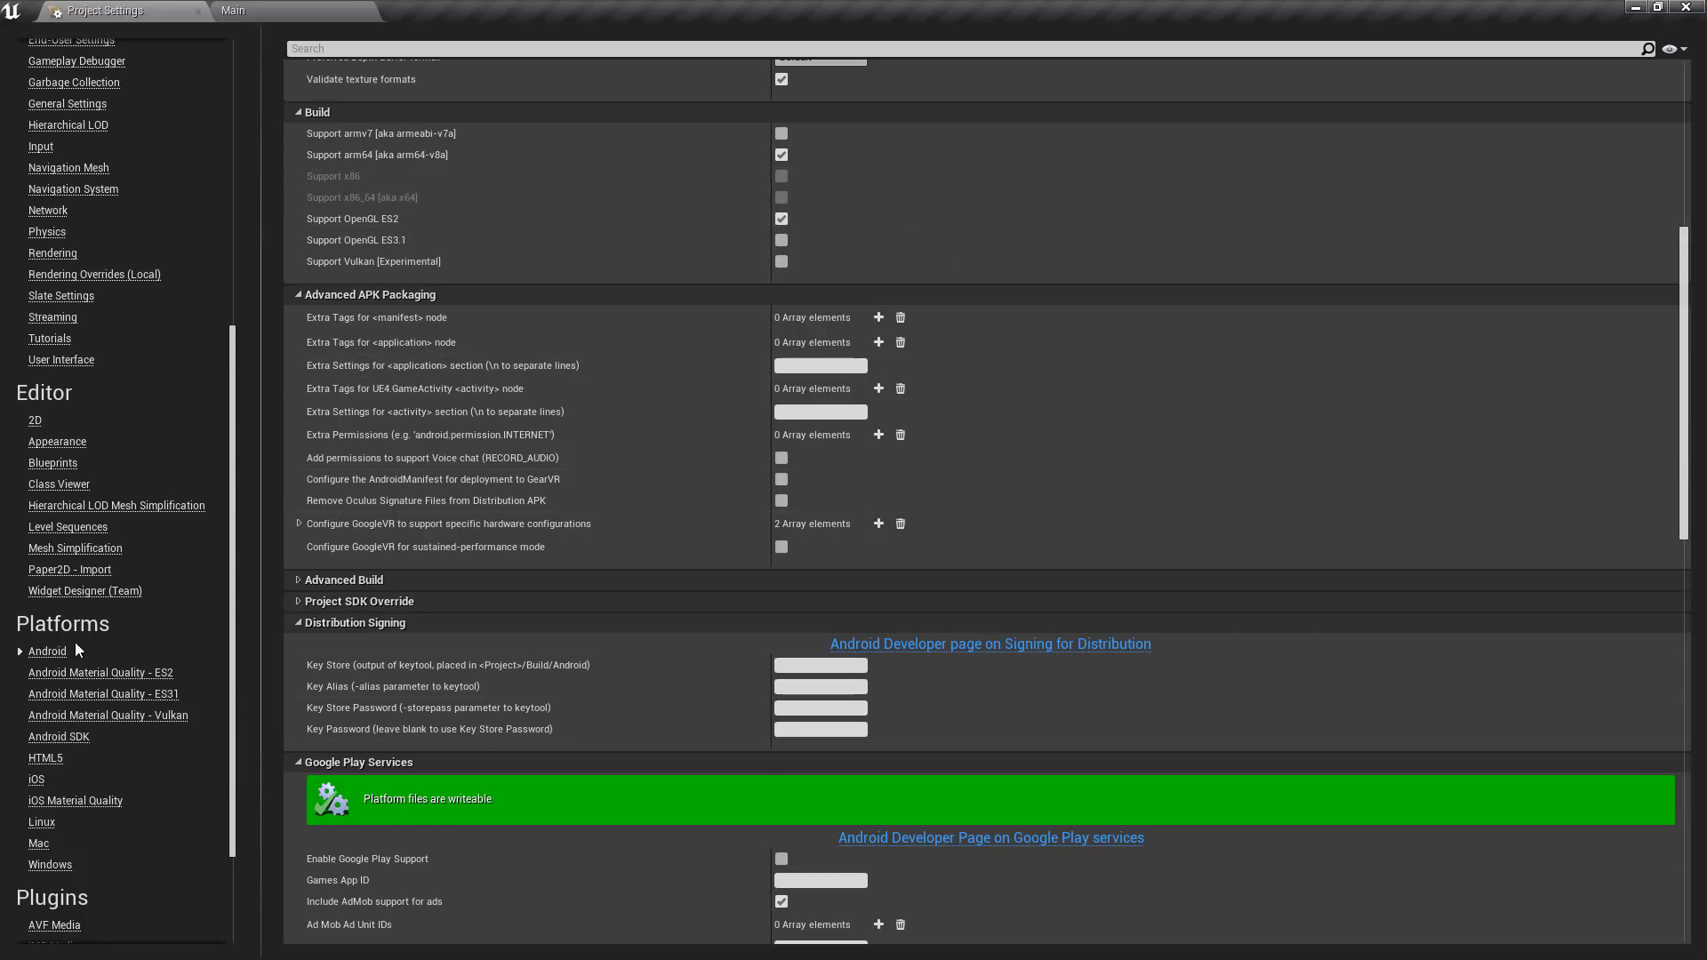
Open the Android SDK platform settings and set the Android SDK location to D:/NVPACK/android-sdk-windows
left_click(60, 738)
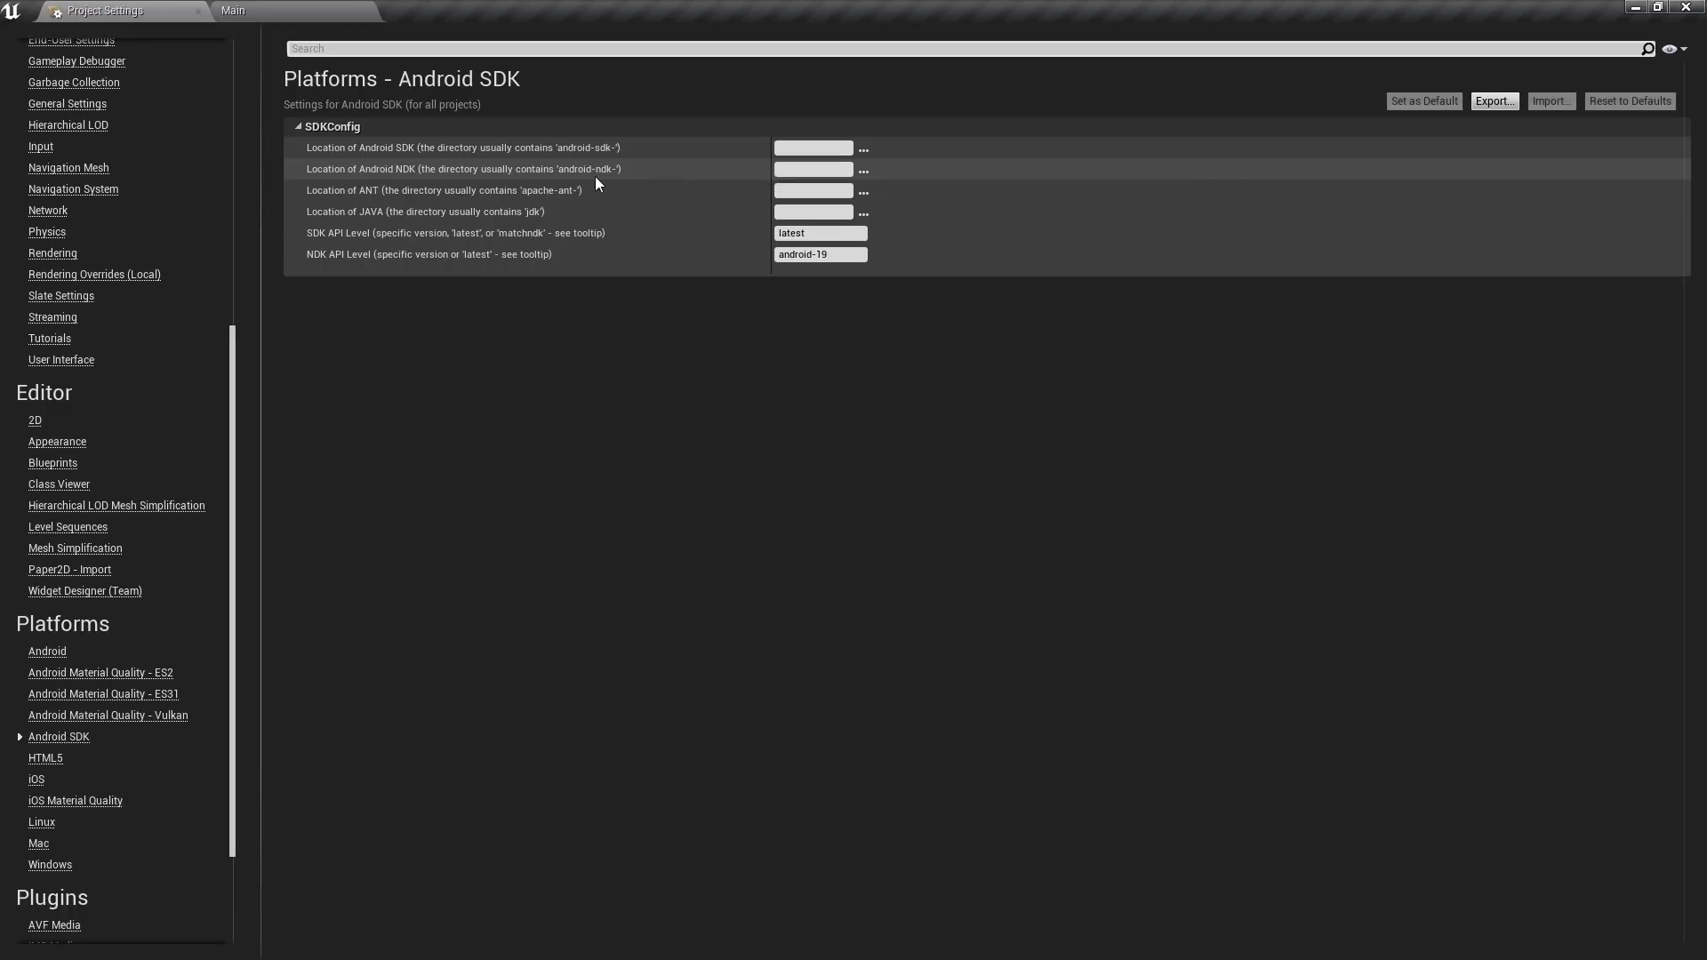
mouse_move(318, 154)
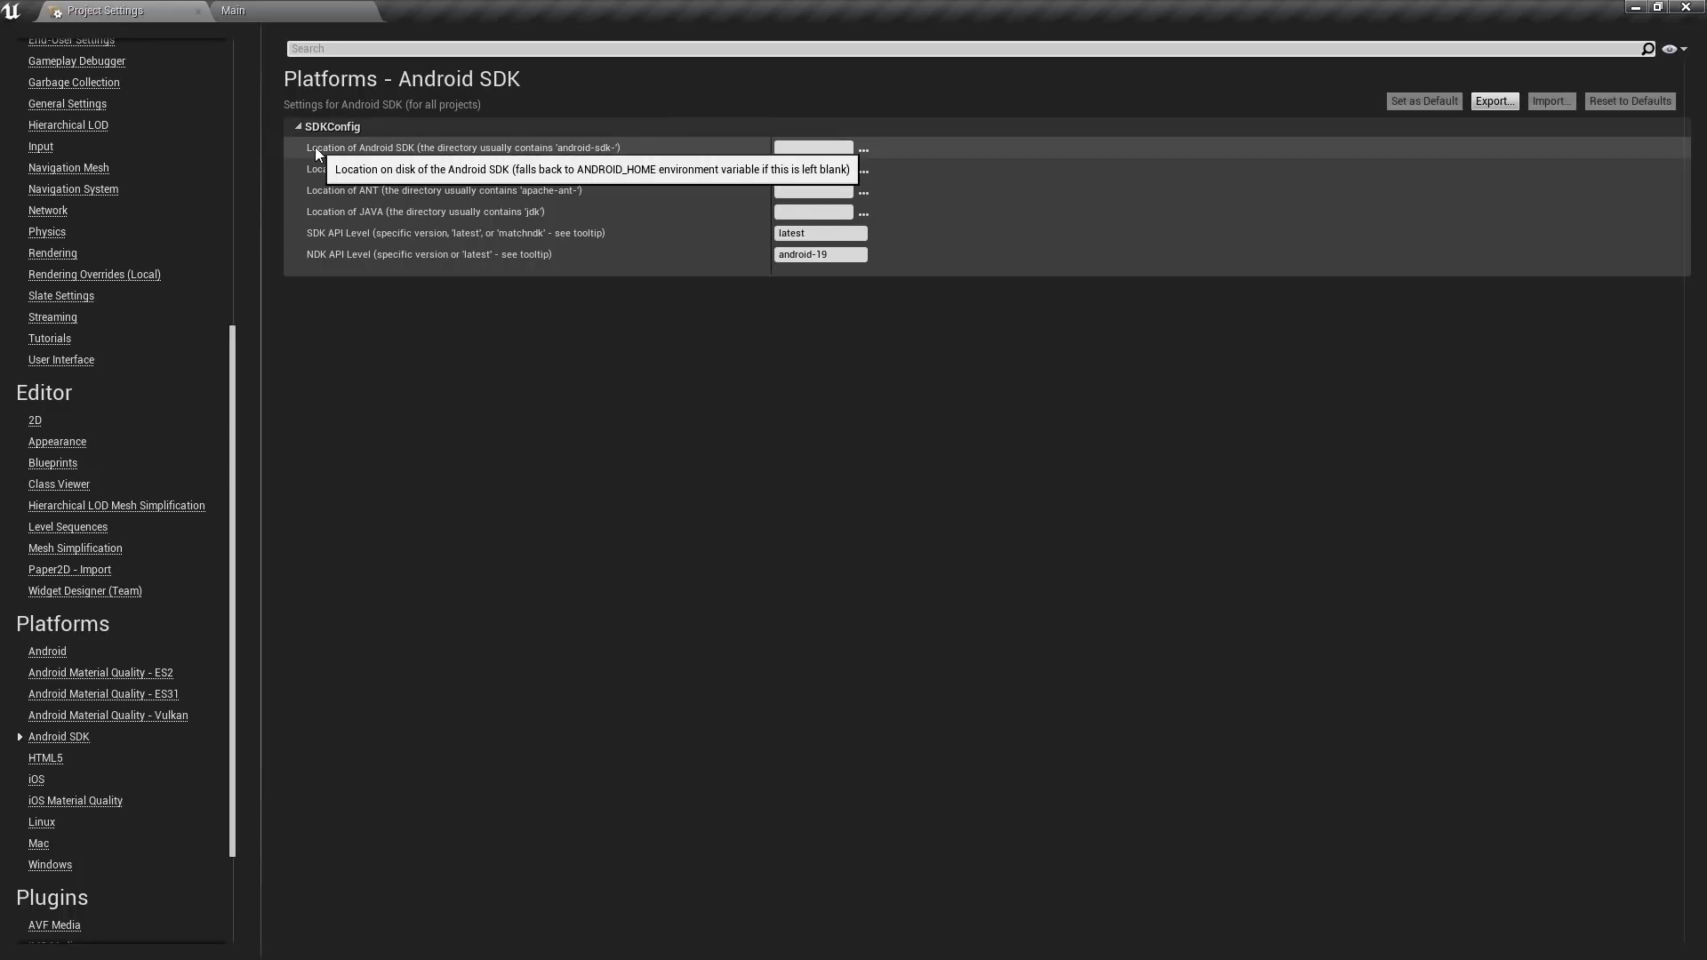
left_click(864, 150)
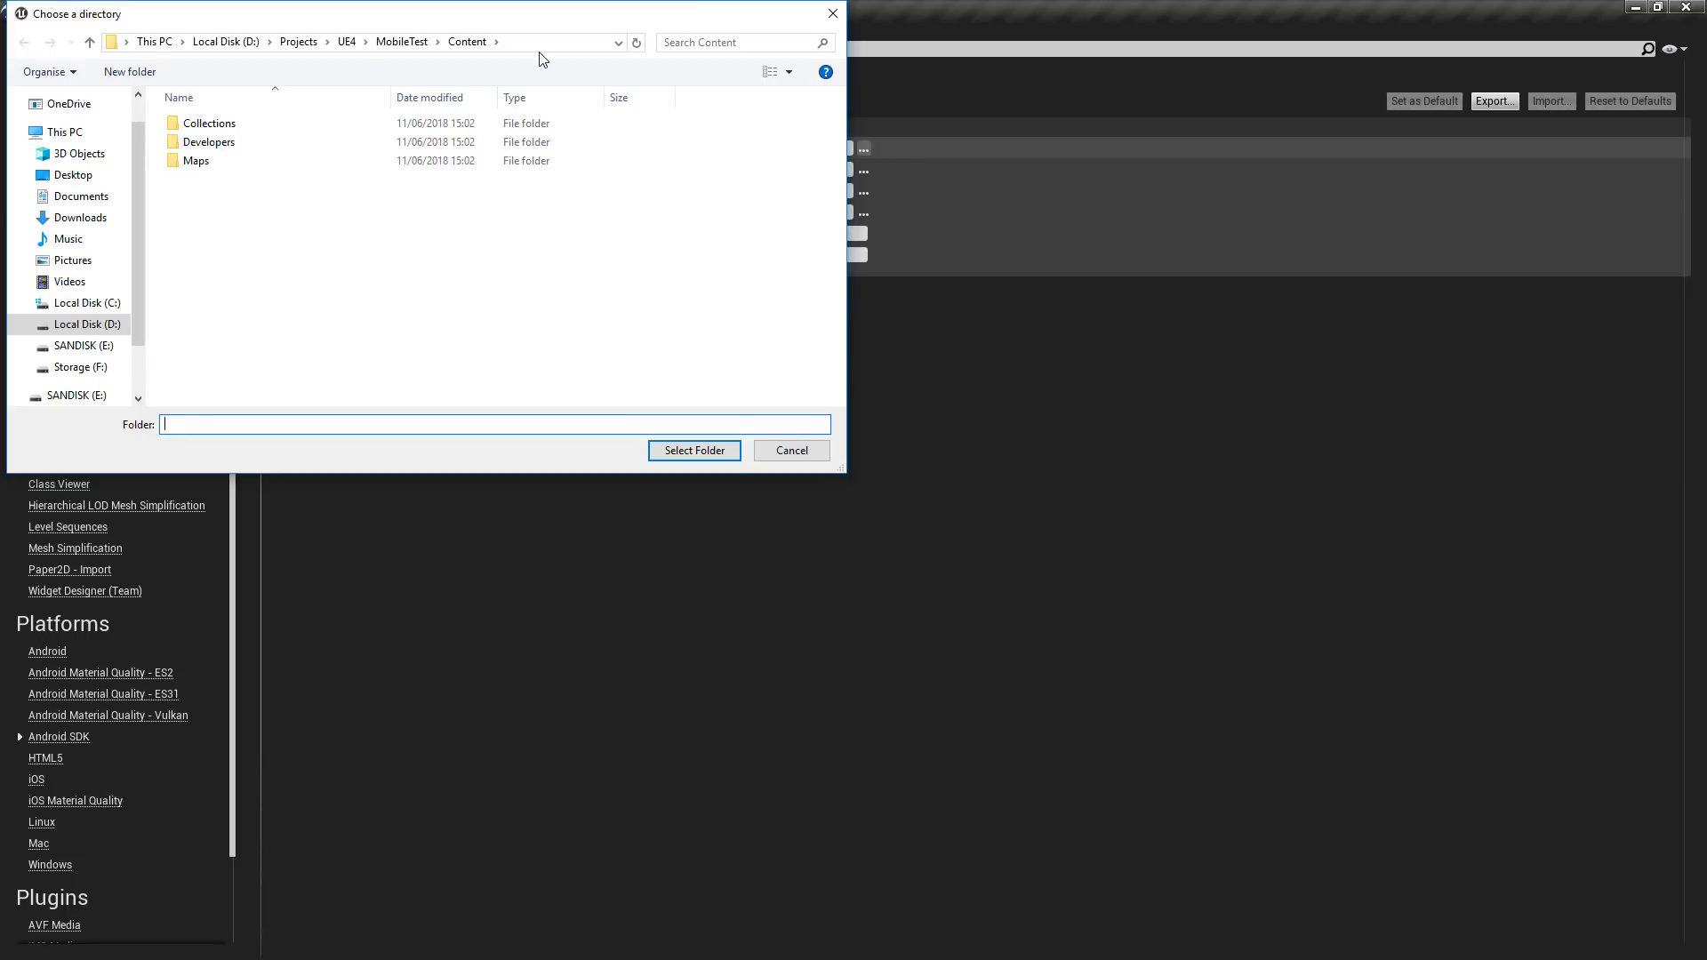
left_click(229, 43)
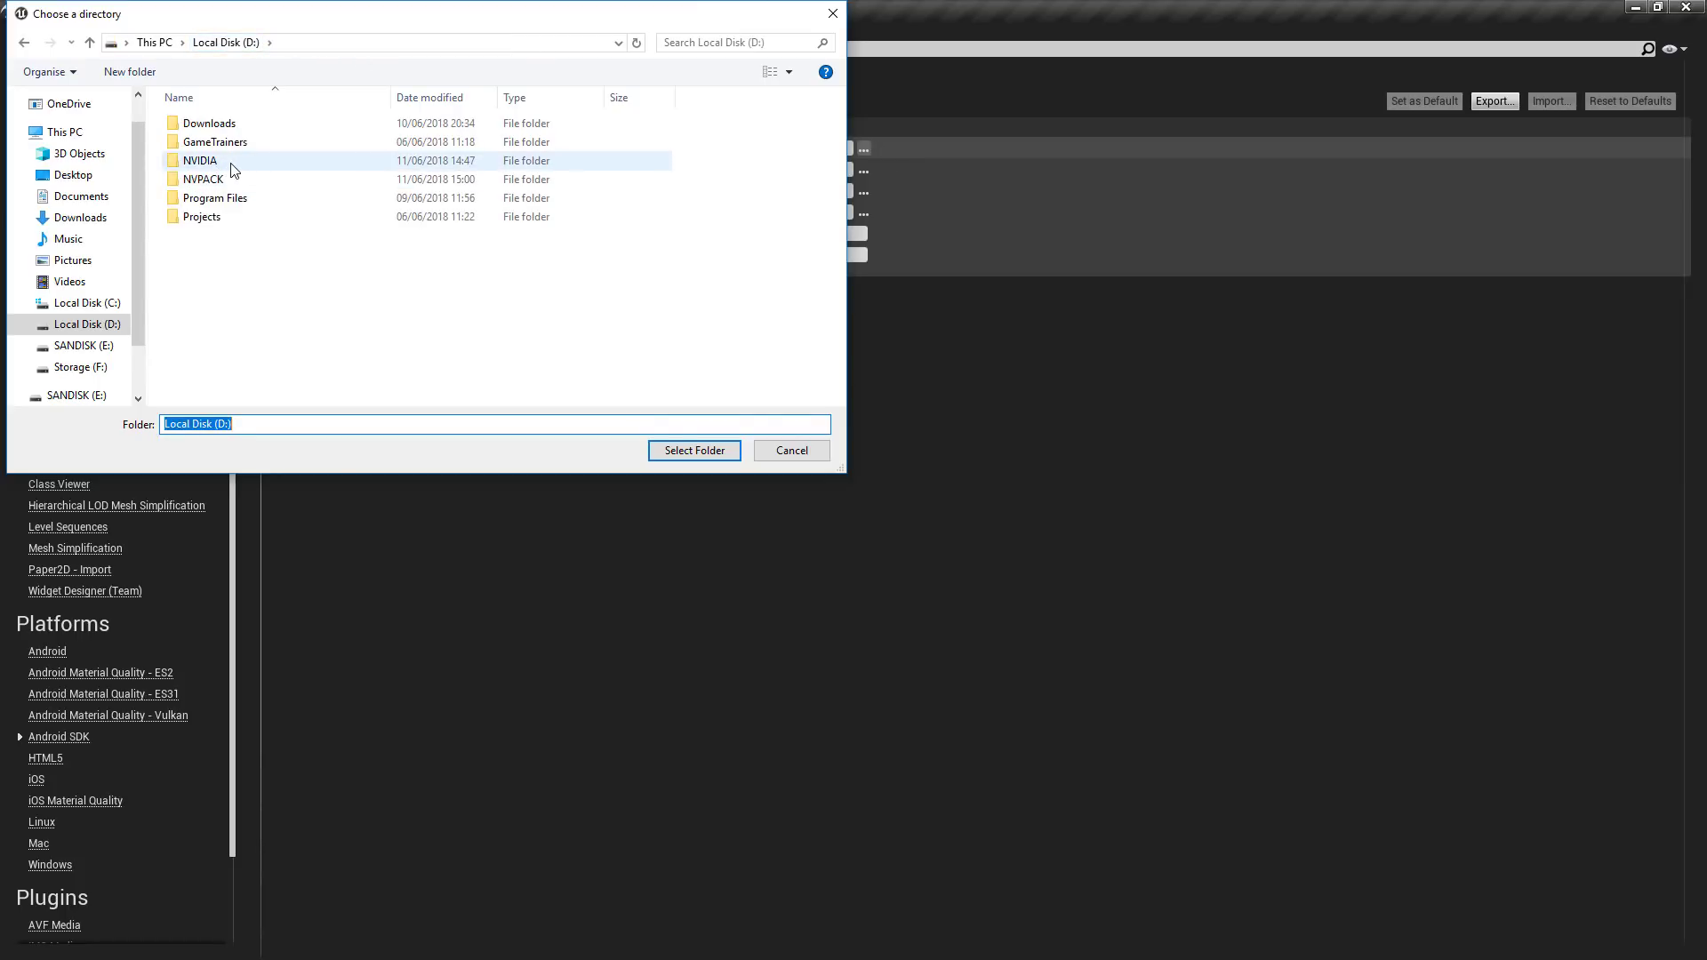
double_click(218, 179)
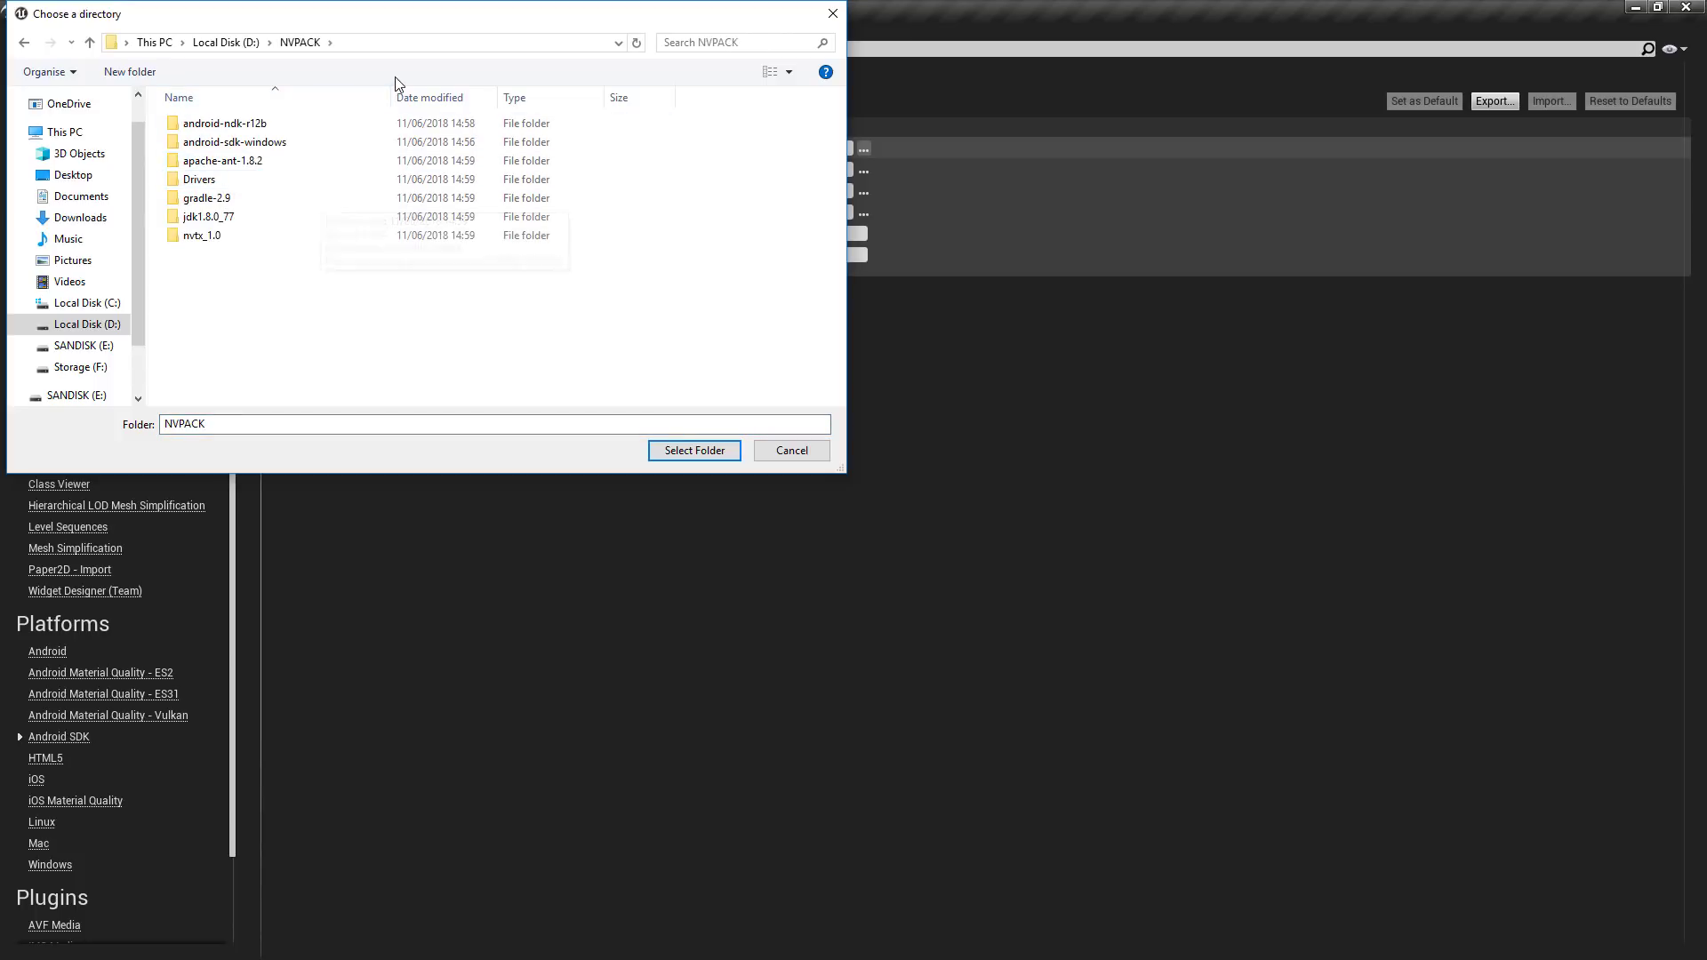
left_click(318, 142)
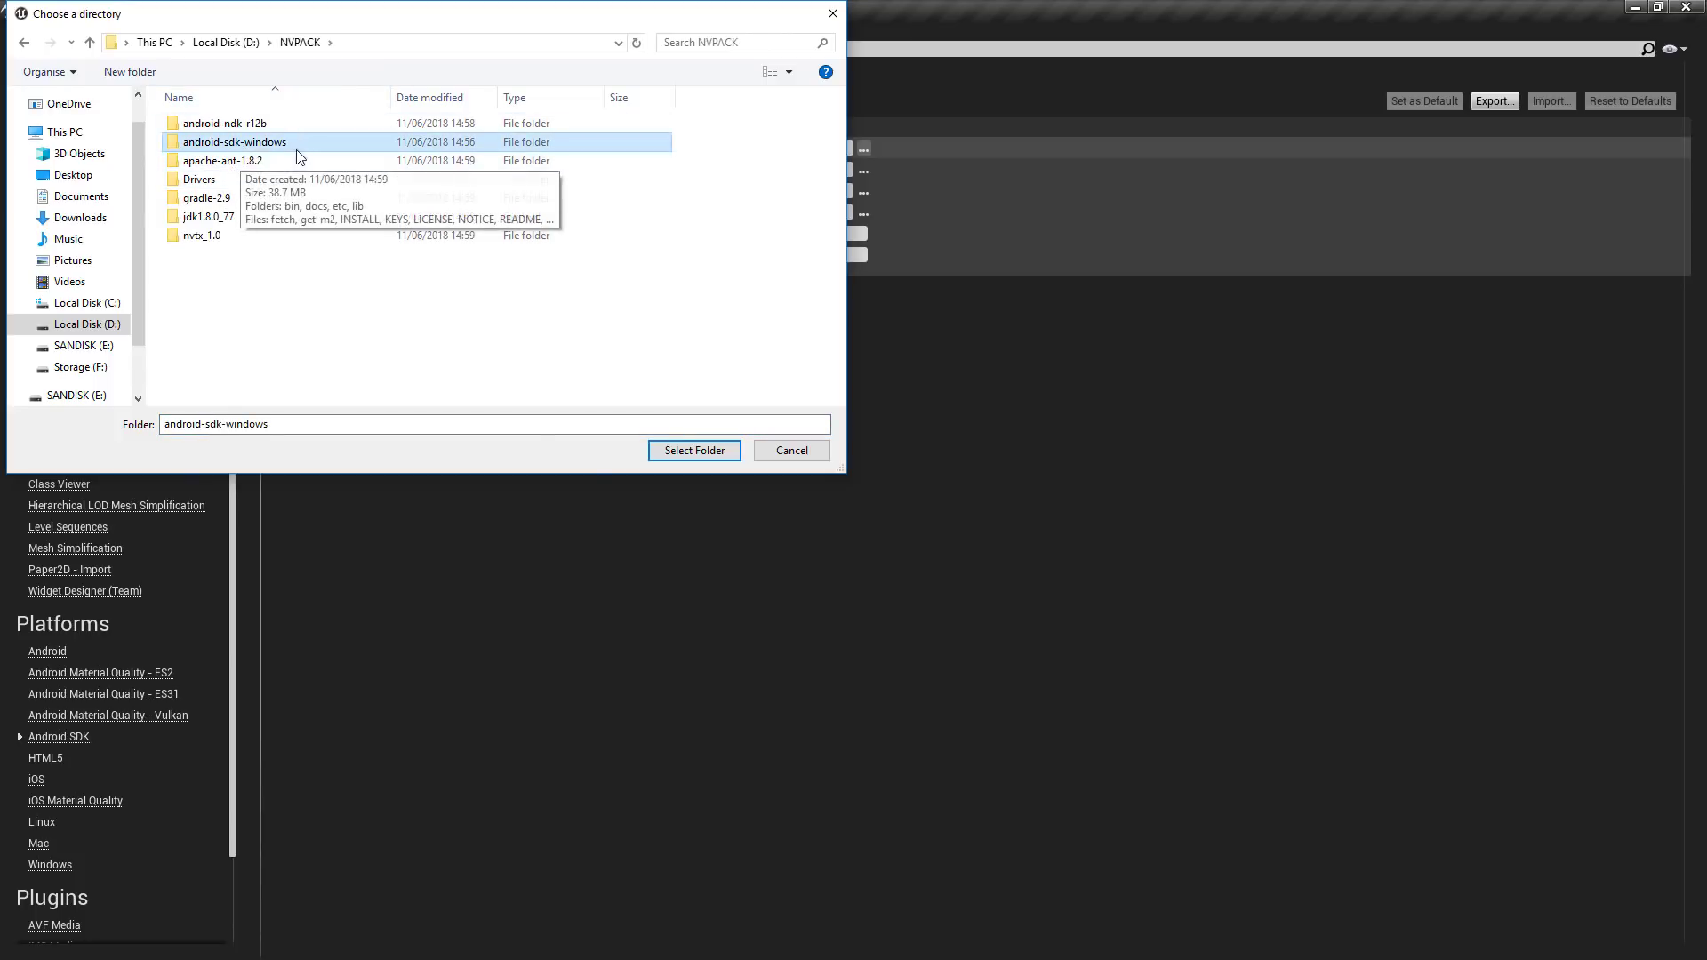
left_click(686, 450)
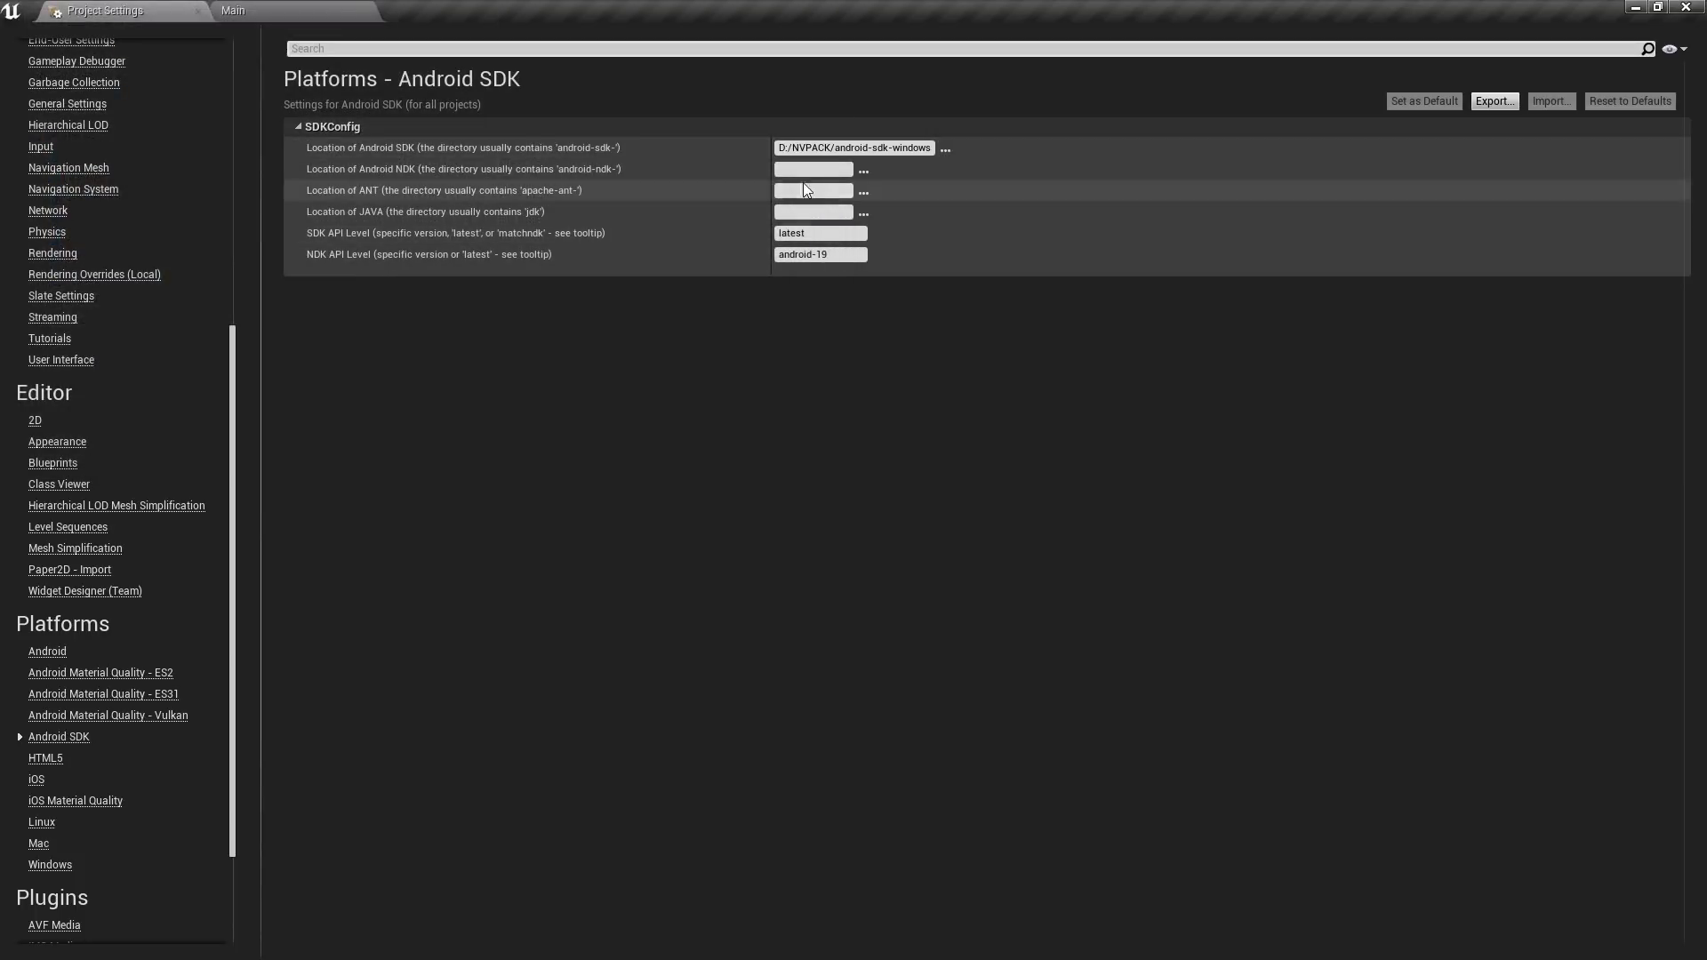
Set the Android NDK location to the folder D:/NVPACK/android-ndk-r12b
left_click(866, 170)
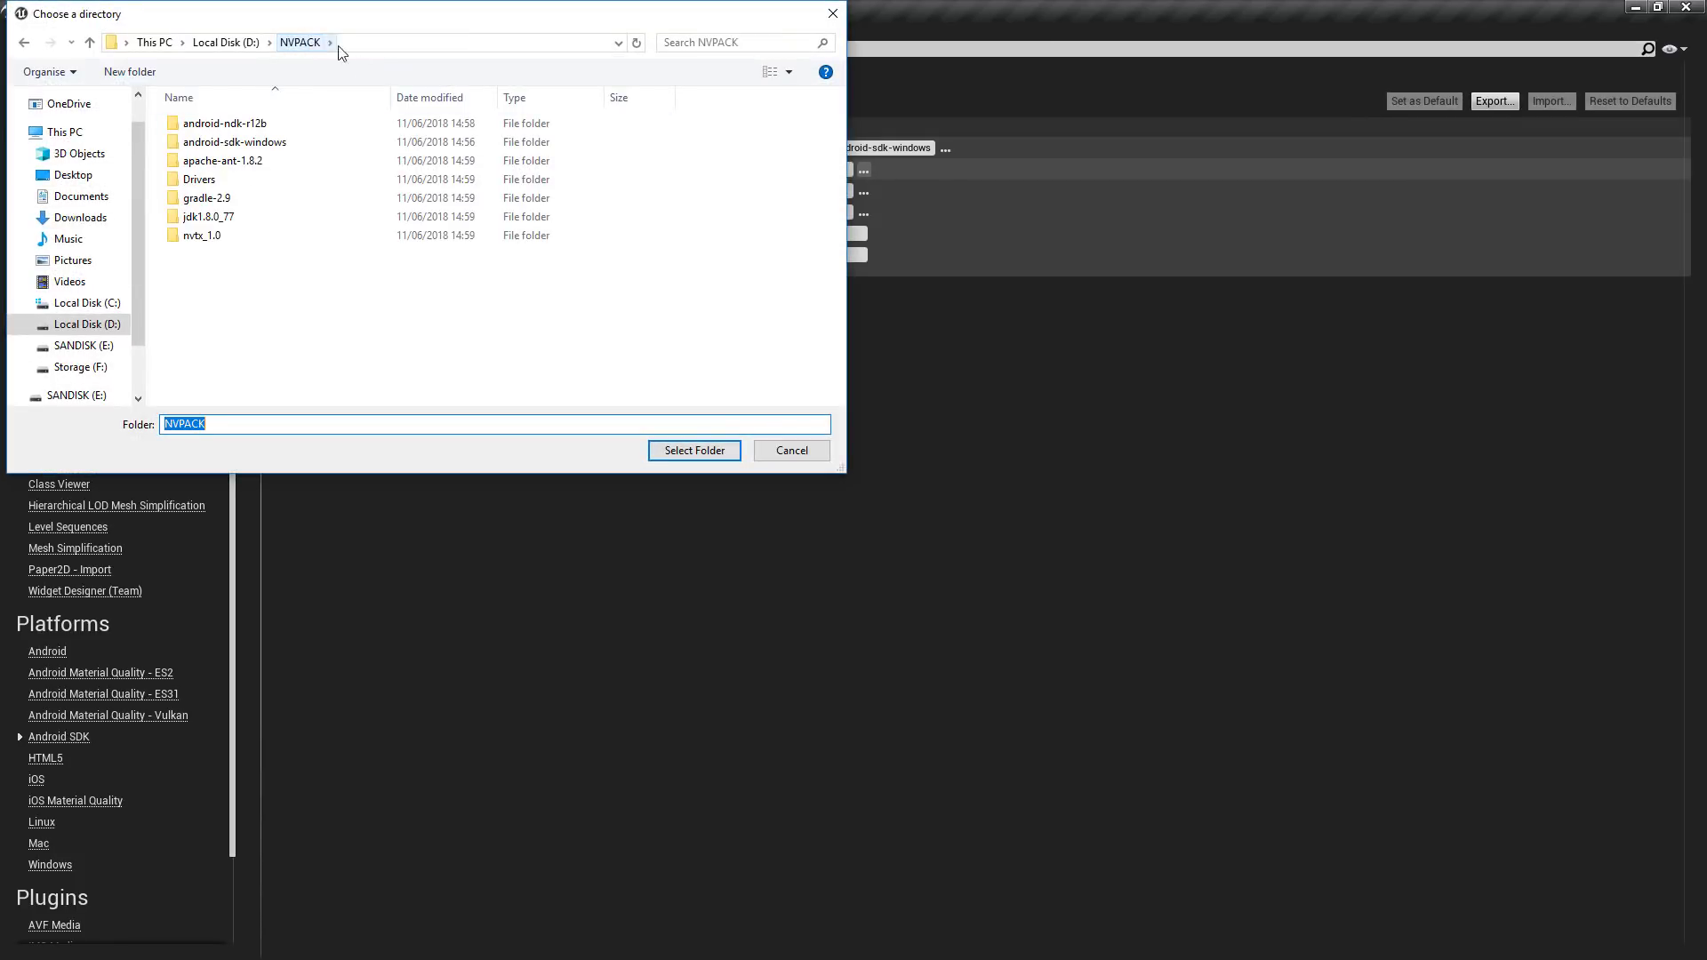
left_click_drag(459, 18, 1047, 333)
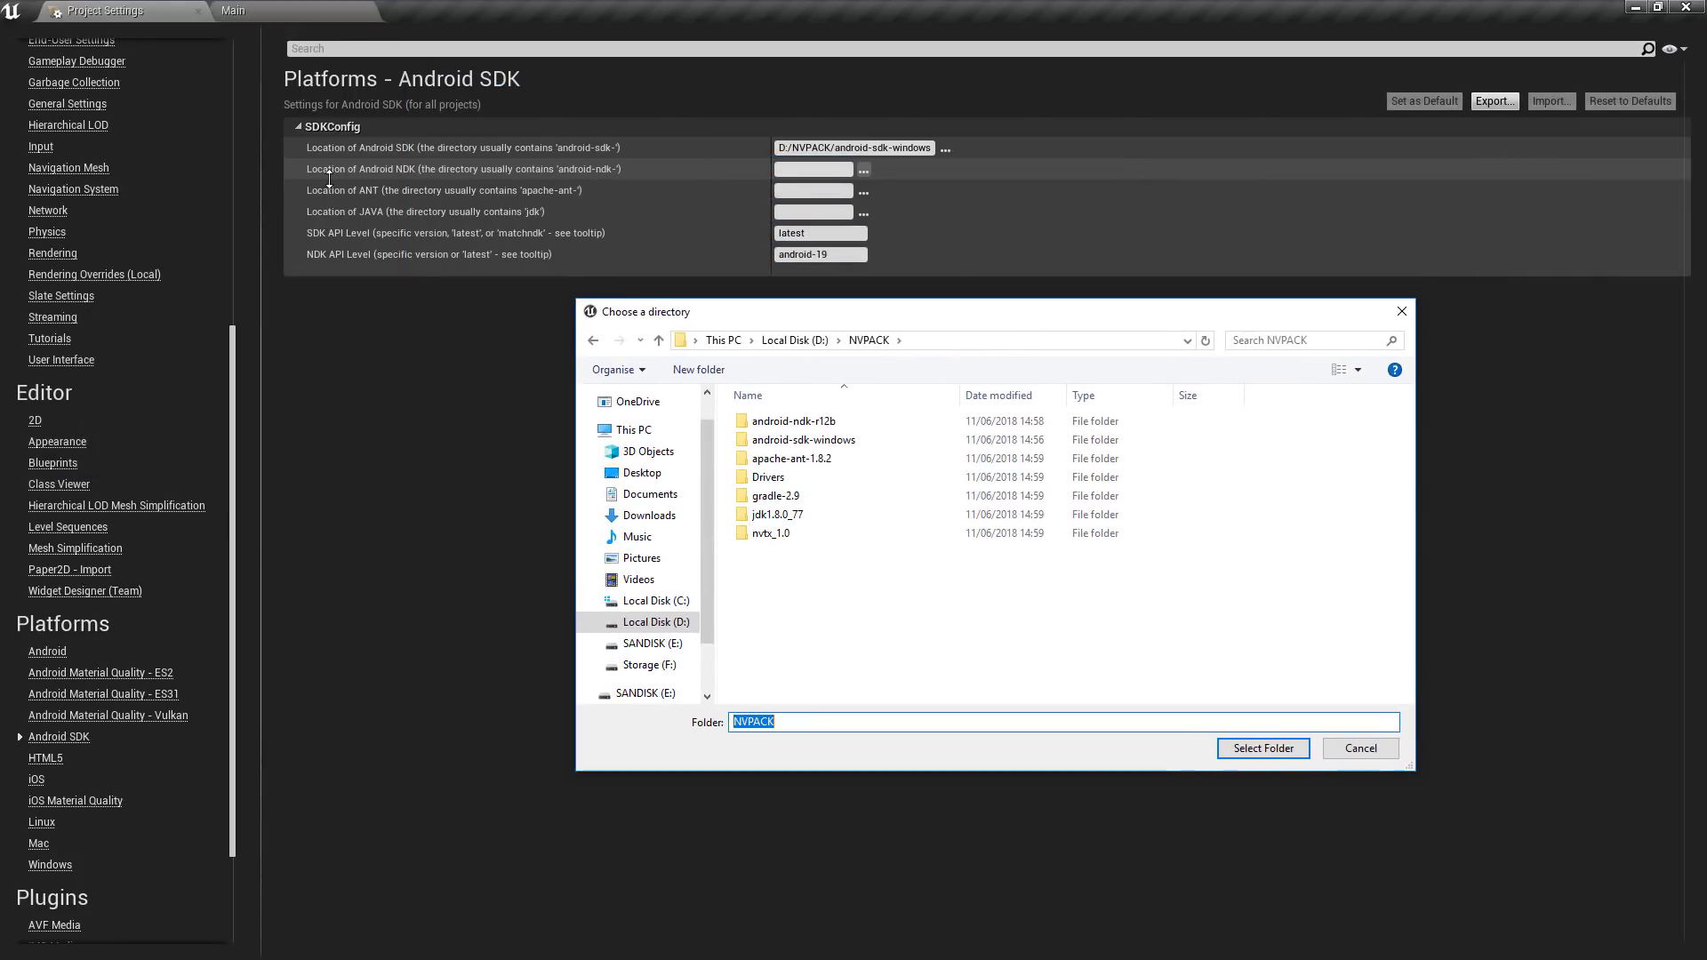
left_click(800, 420)
left_click(1262, 747)
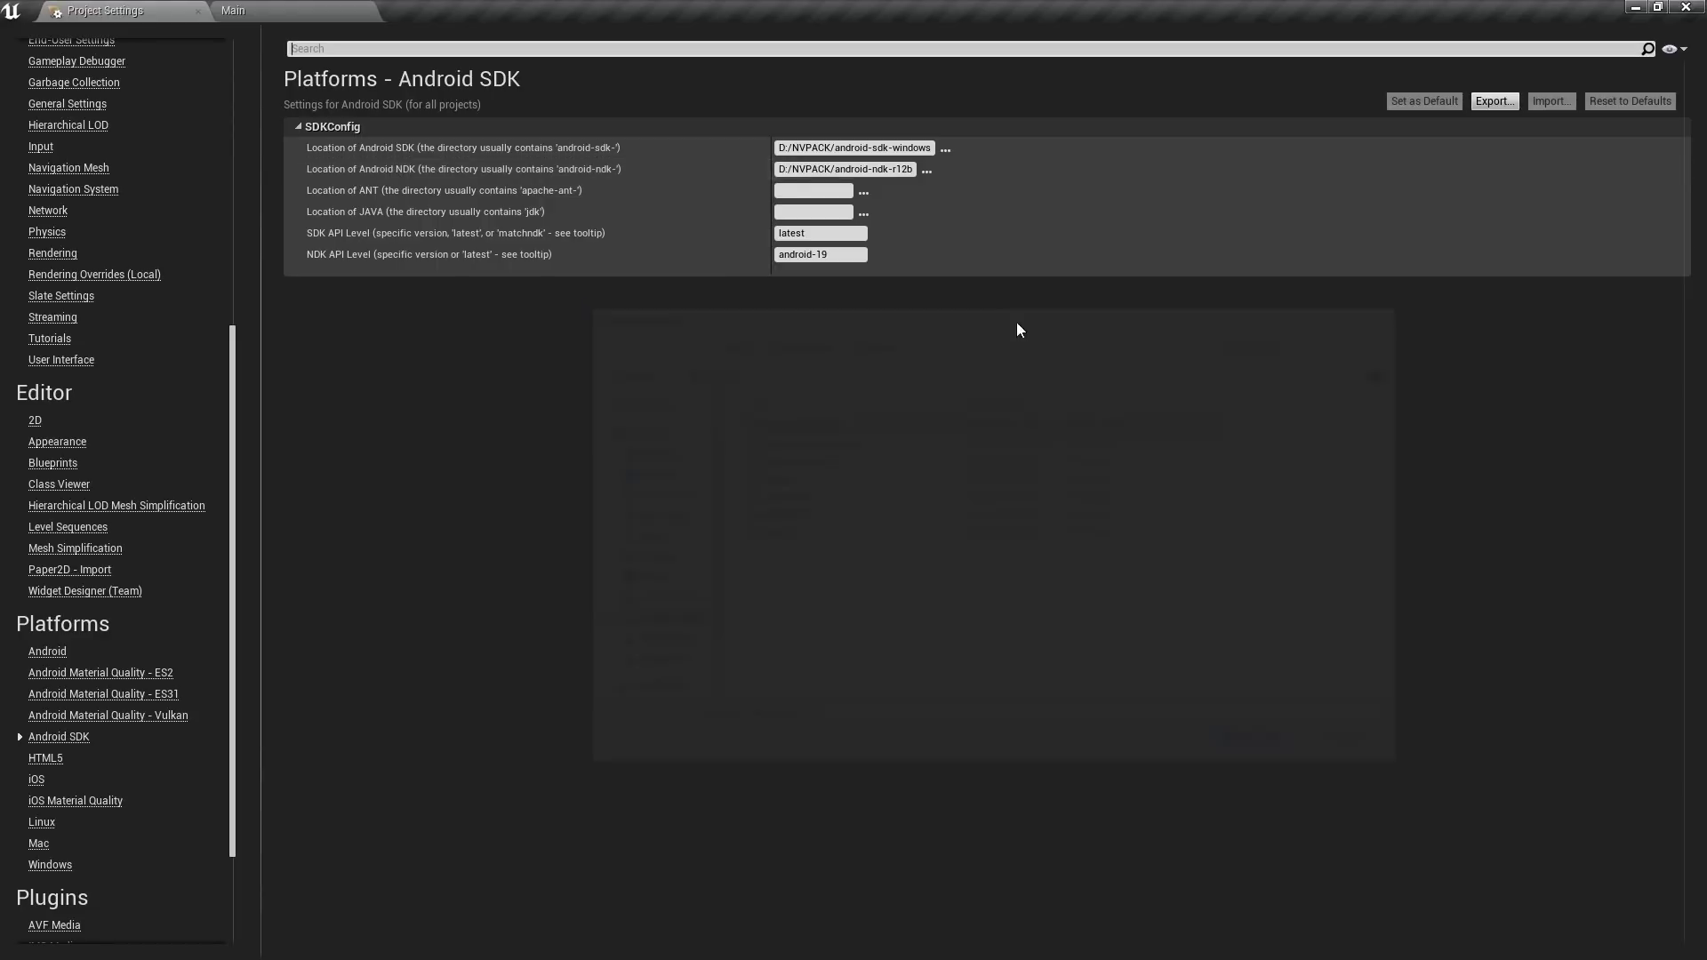
Set the ANT location to the folder D:/NVPACK/apache-ant-1.8.2
left_click(860, 189)
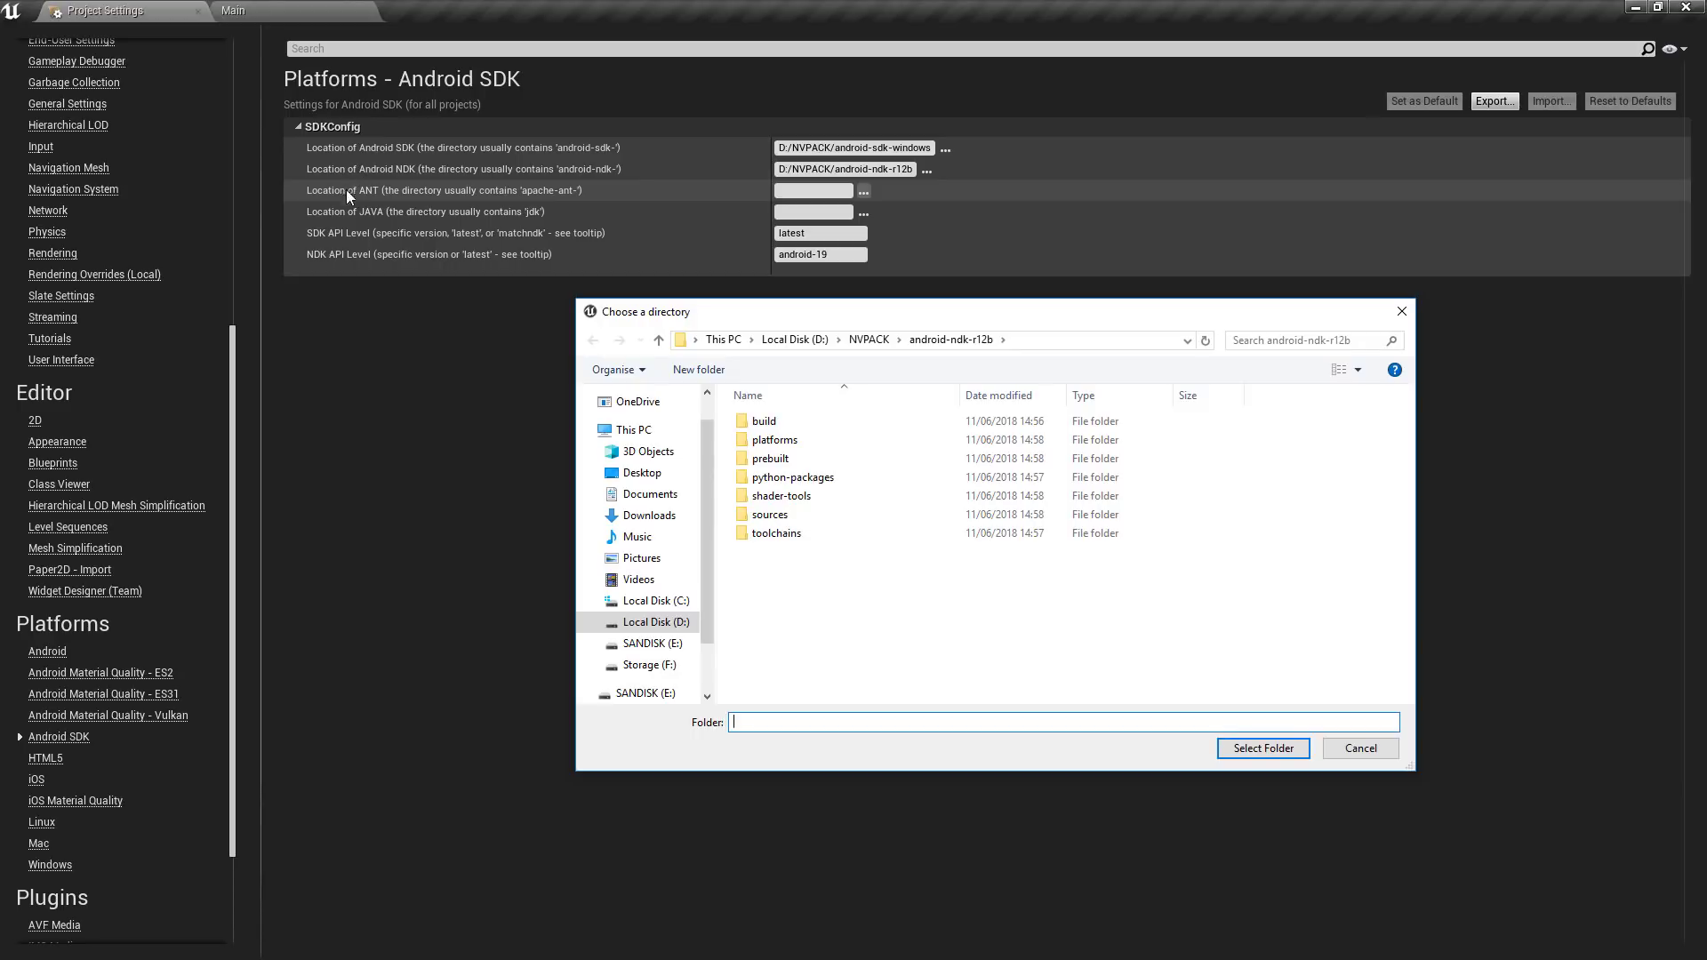
left_click(868, 340)
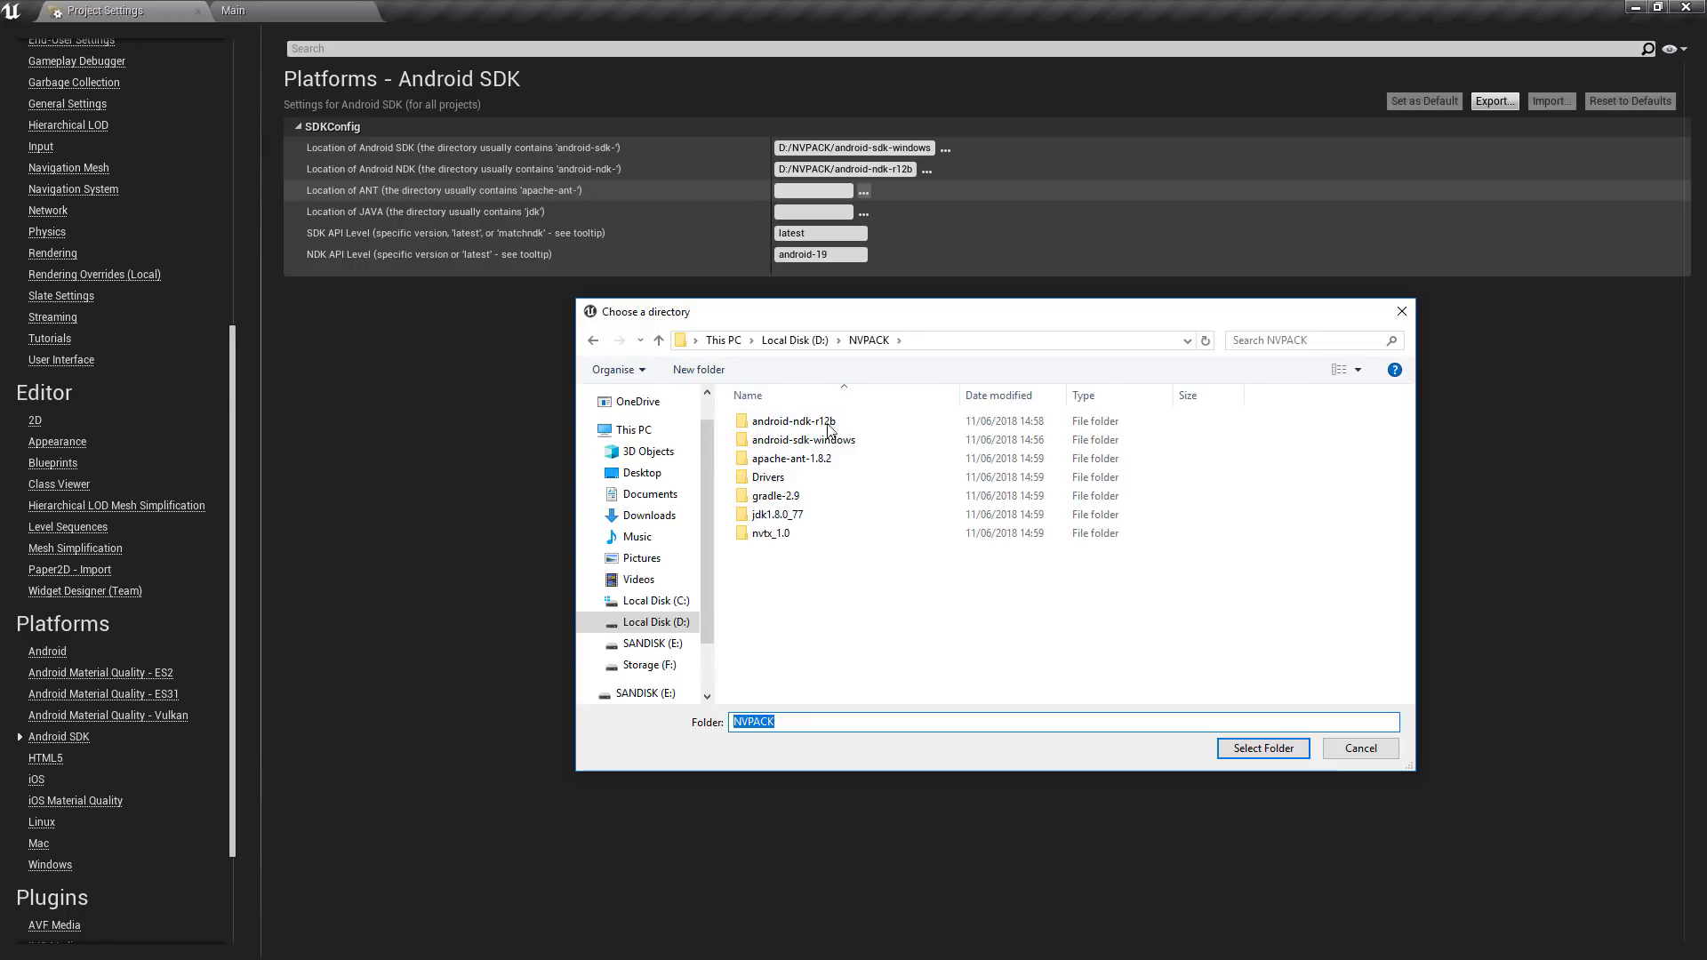
left_click(805, 463)
key("Return")
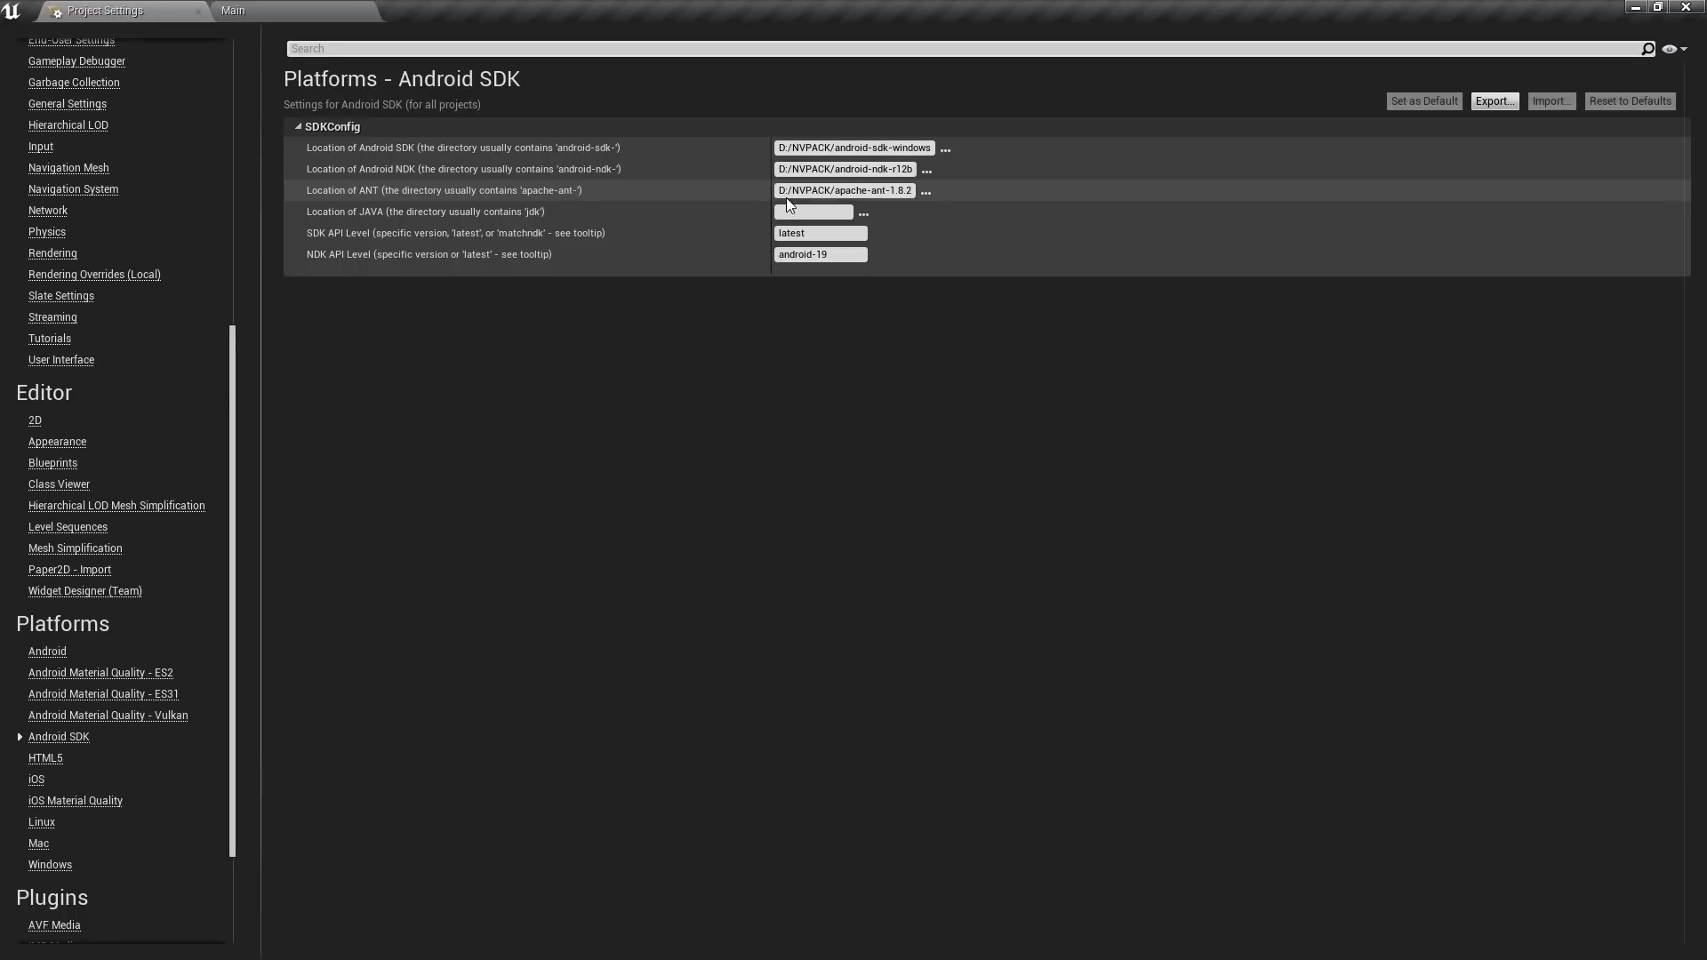
Set the JAVA location to the folder D:/NVPACK/jdk1.8.0_77
left_click(864, 213)
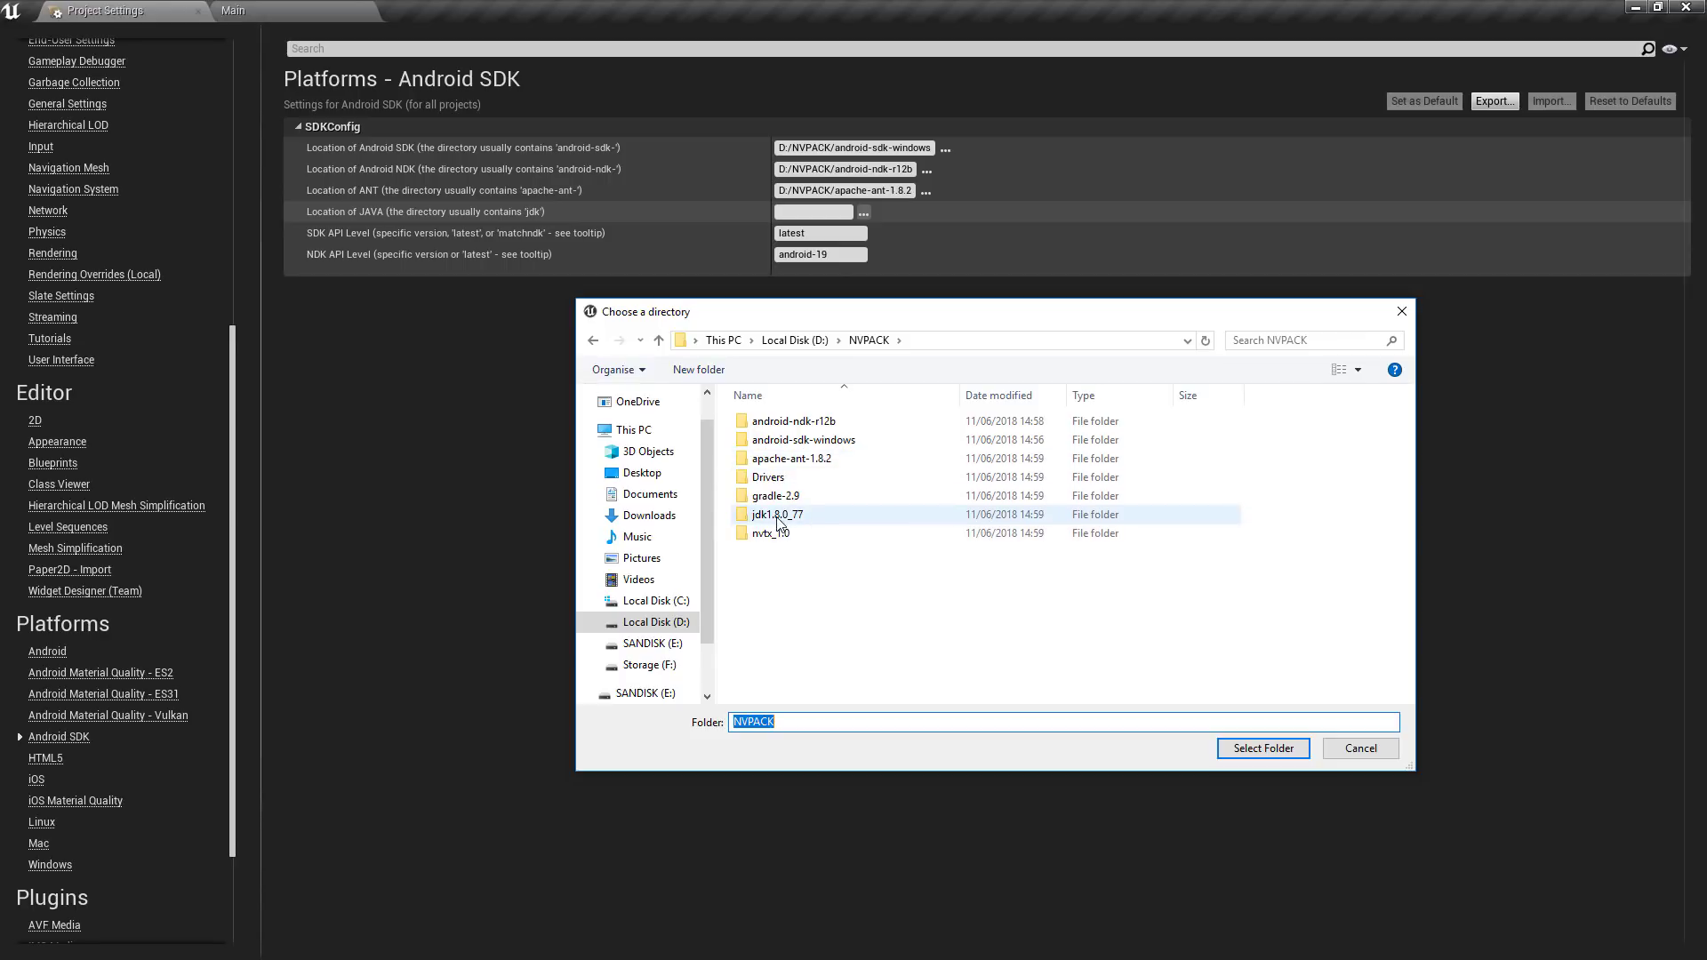
left_click(775, 516)
left_click(1266, 745)
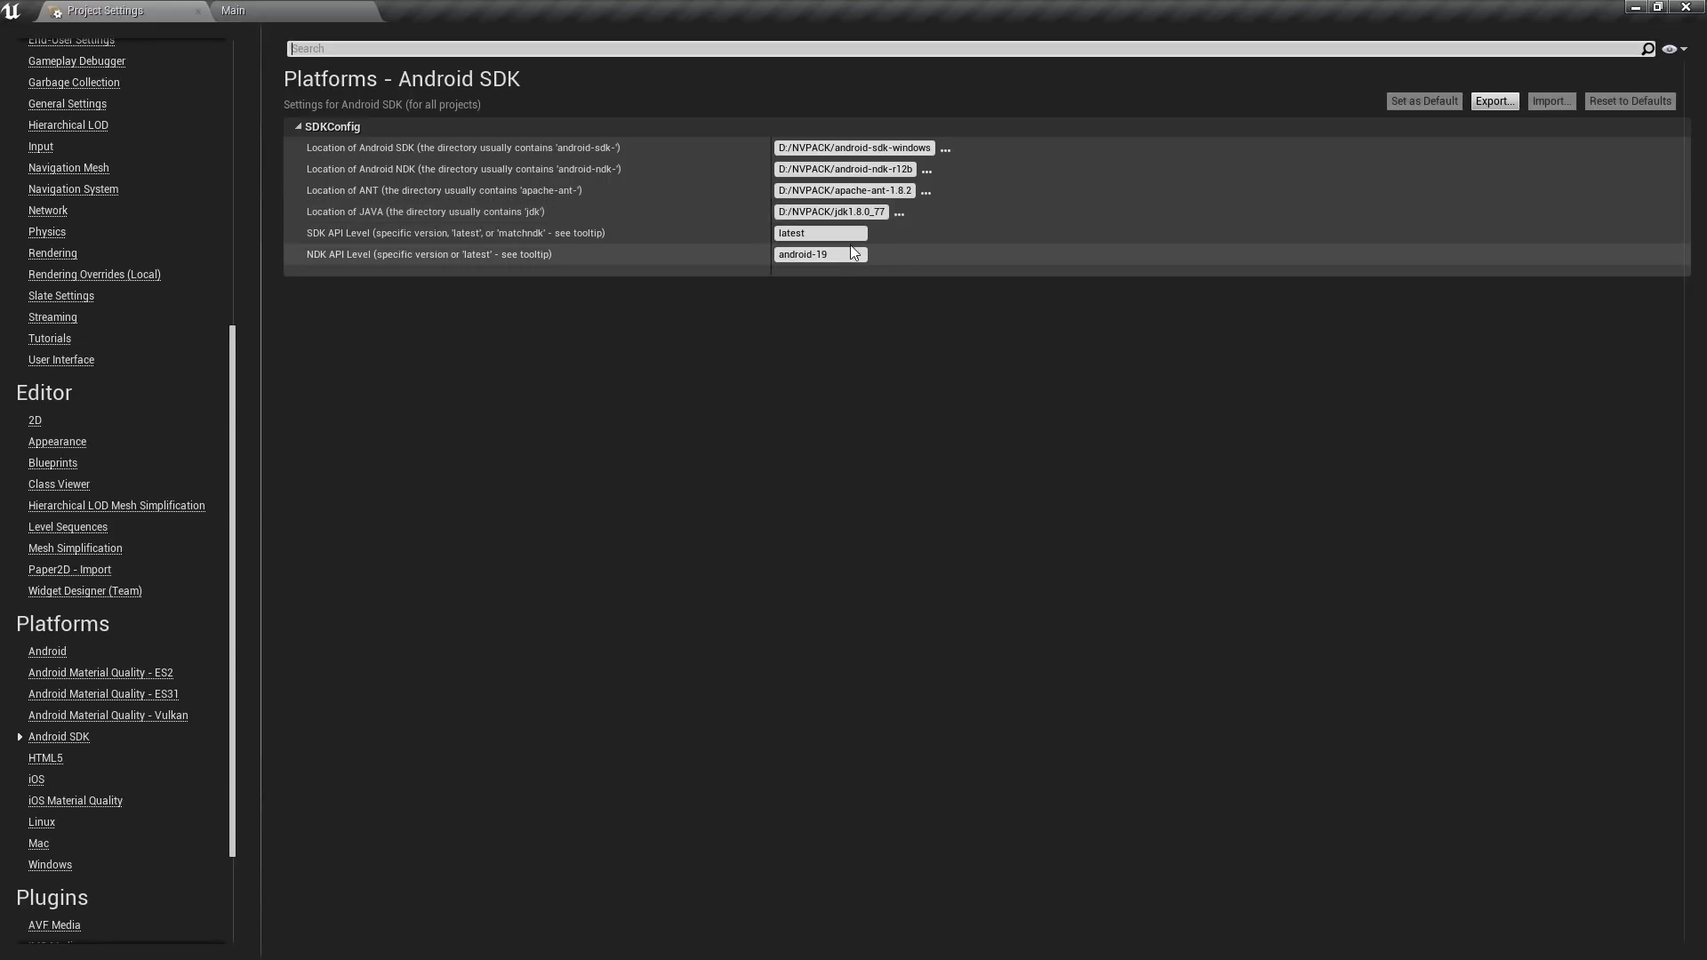
Set both the NDK API Level and the SDK API Level to android-21
left_click(858, 256)
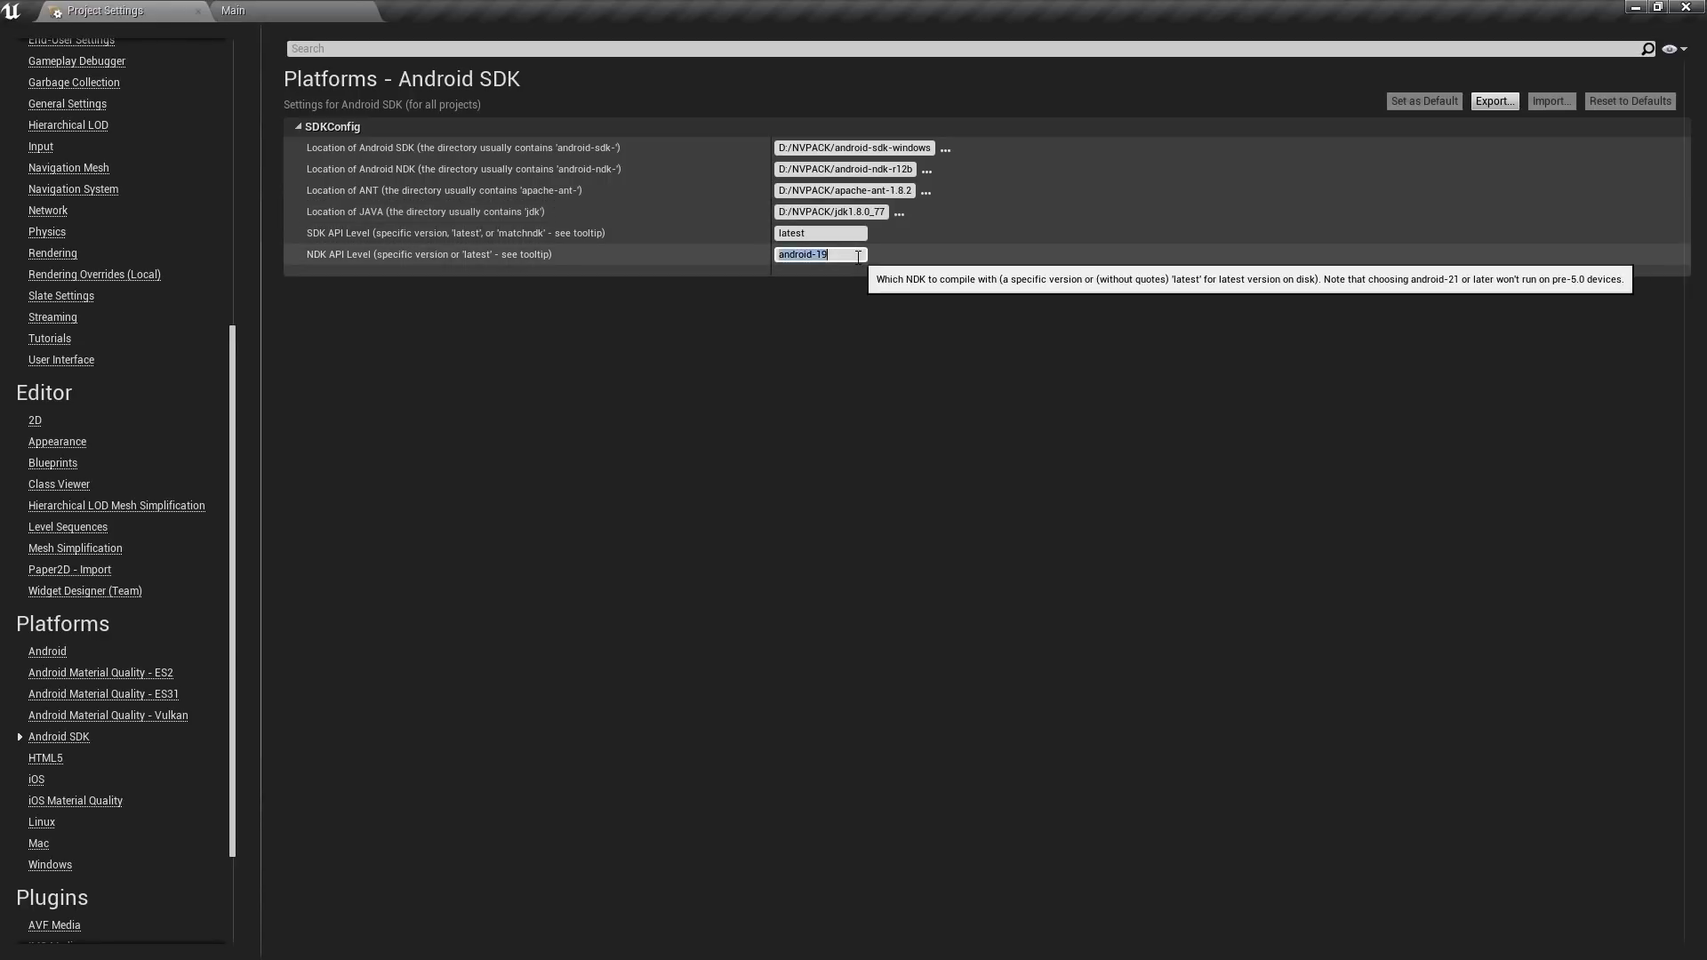
left_click(858, 256)
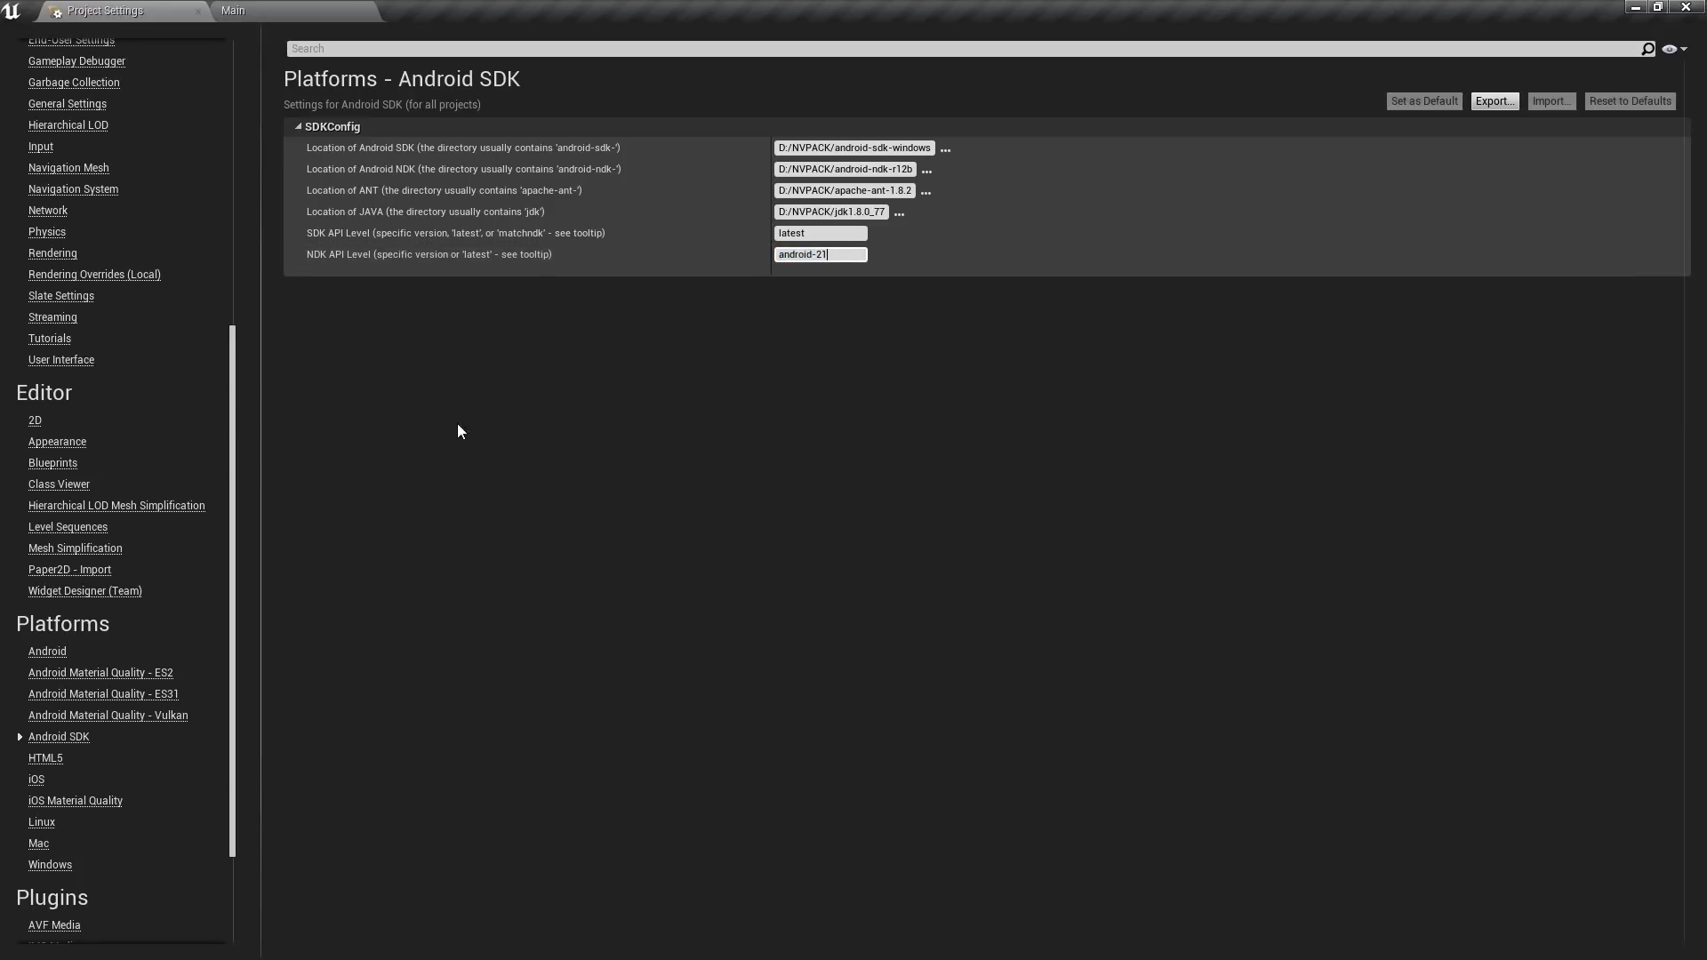
left_click(850, 256)
key("ctrl+c")
left_click(833, 233)
key("ctrl+v")
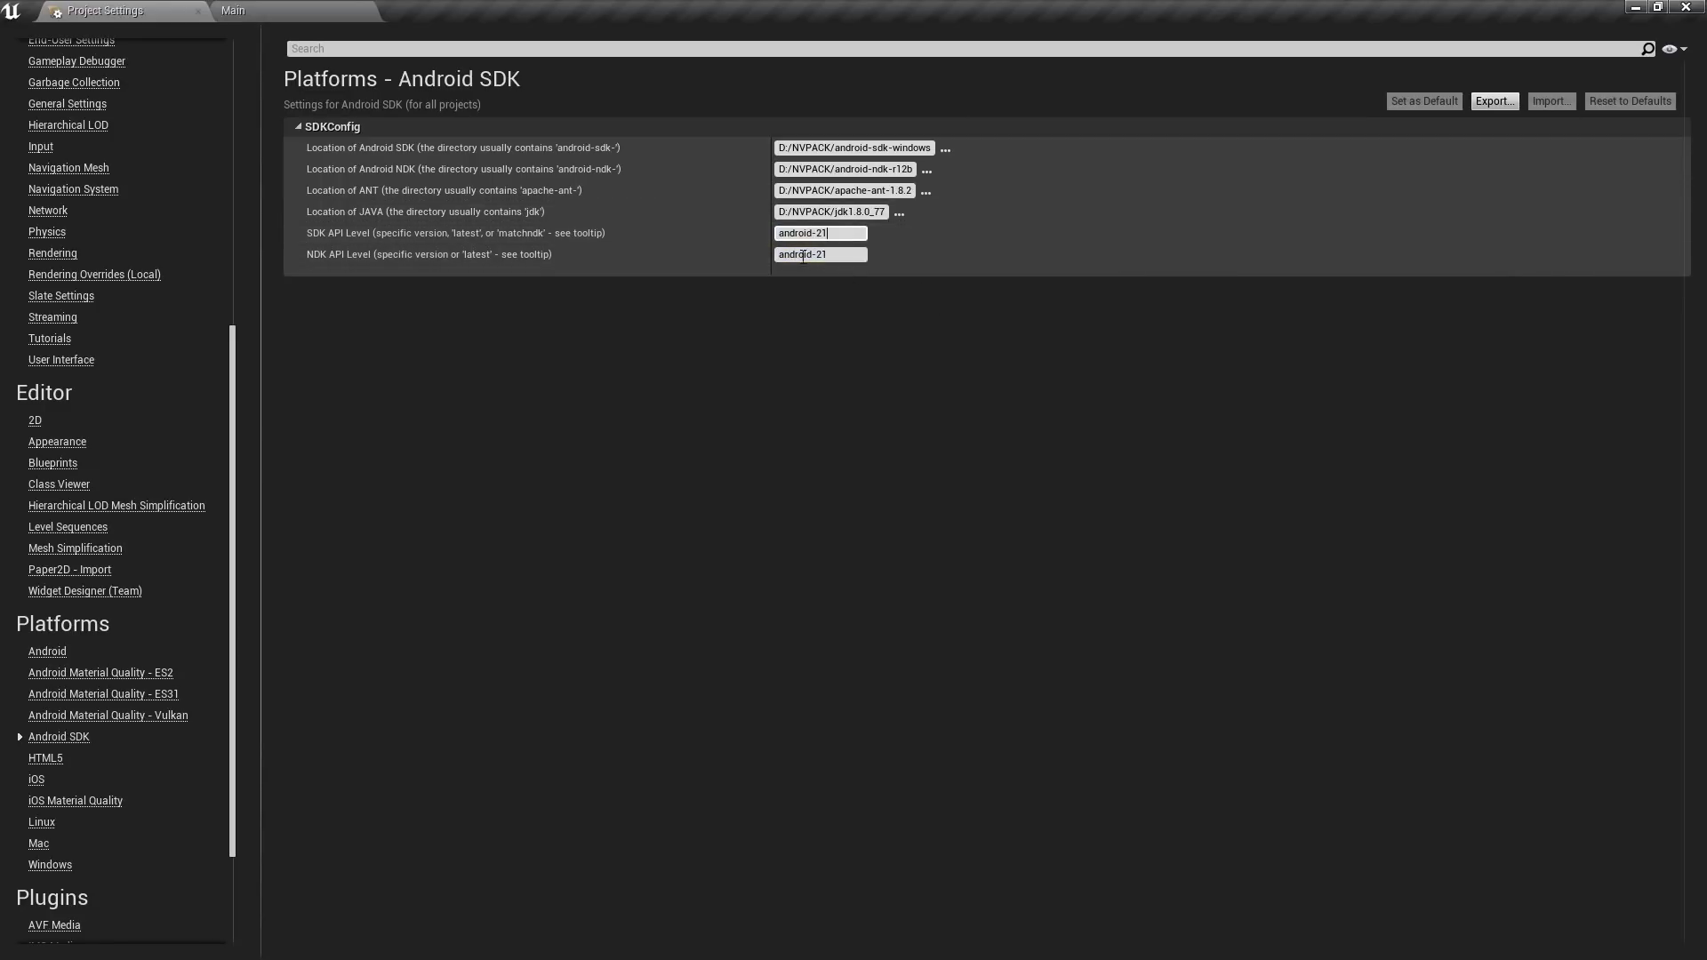
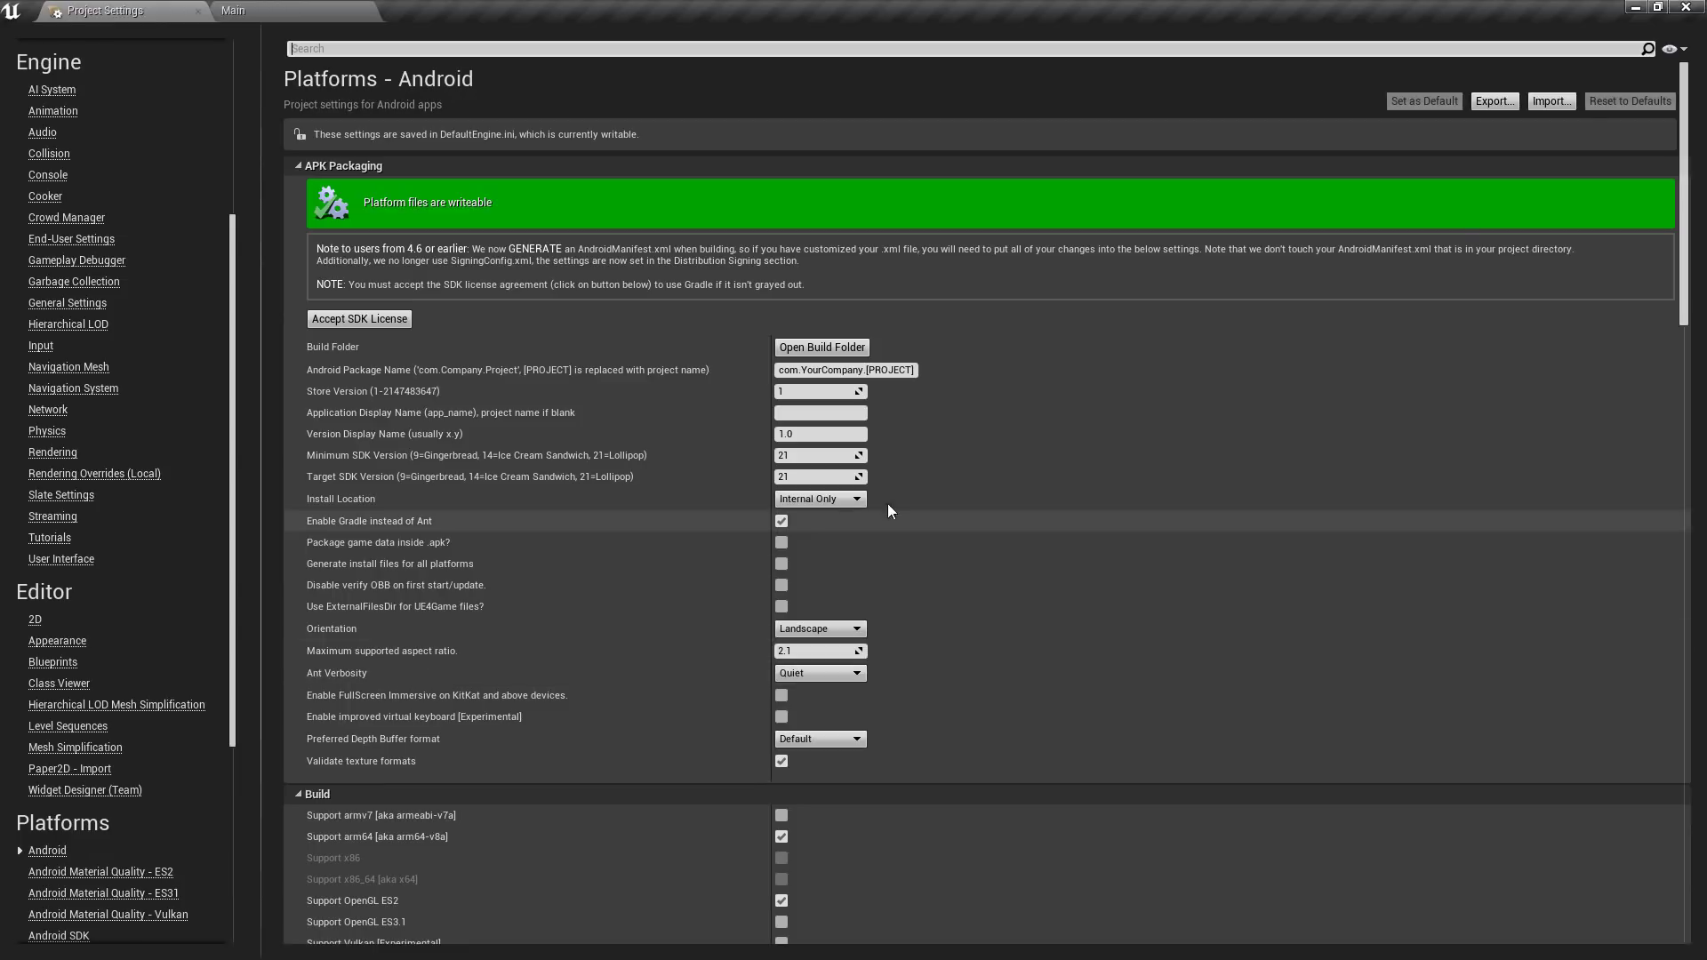
Change the Android Package Name in the Android platform settings to com.devenabled.[PROJECT]
double_click(794, 371)
left_click(800, 371)
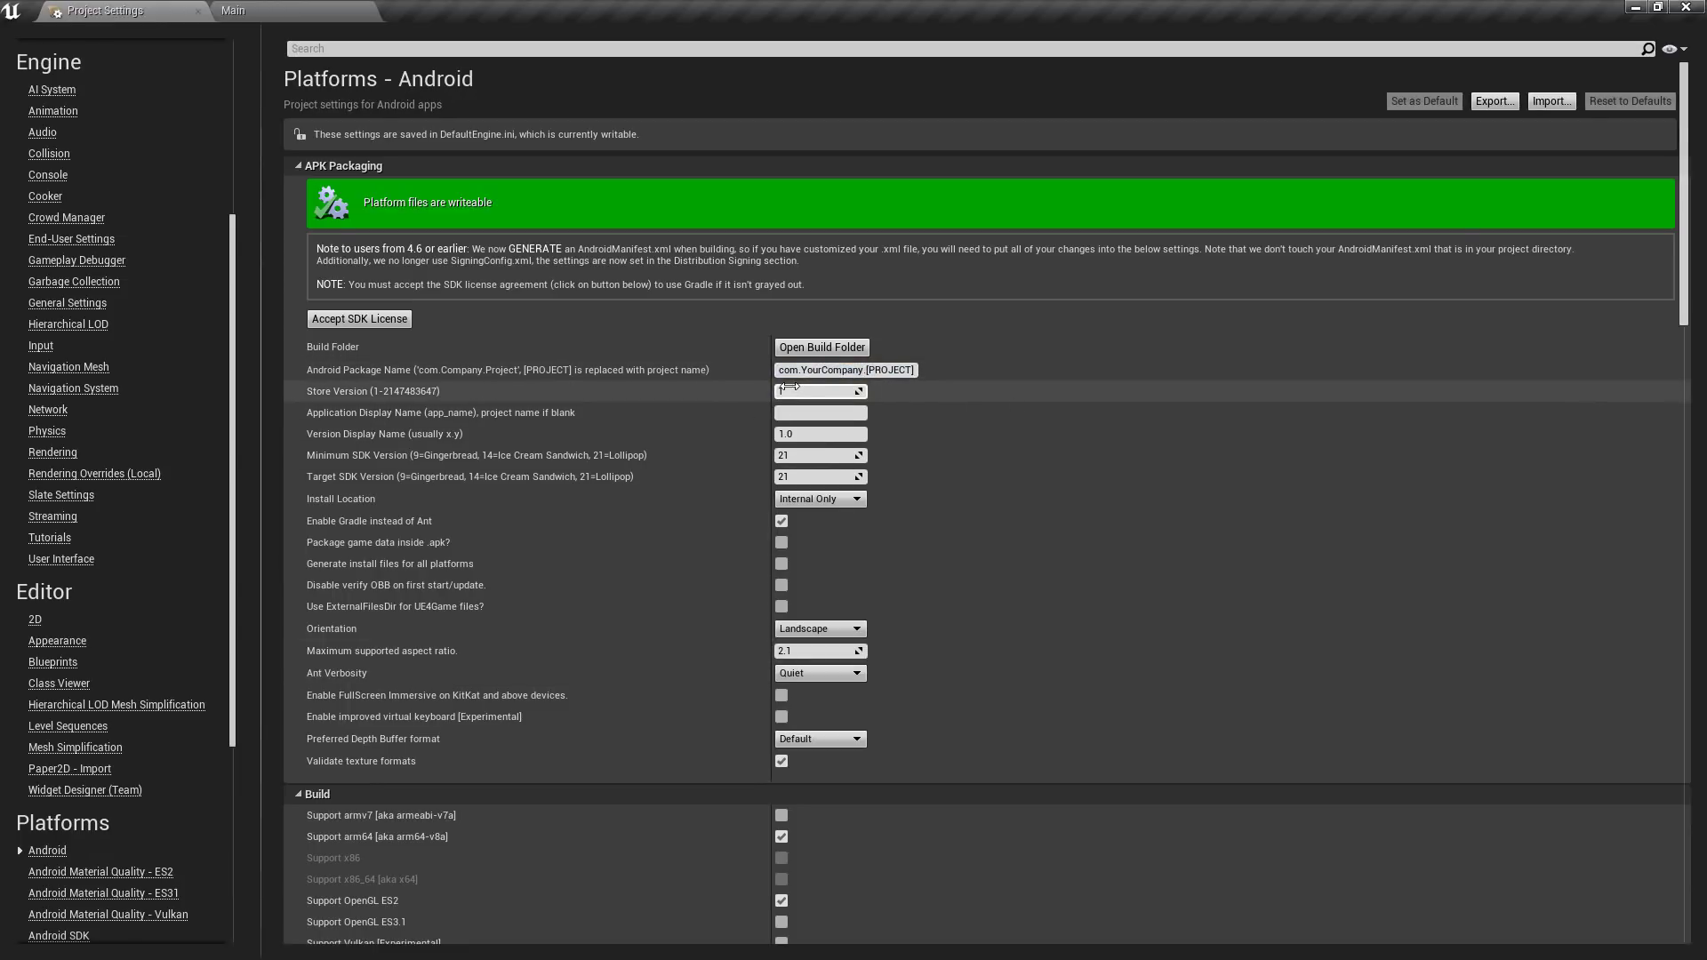
double_click(831, 371)
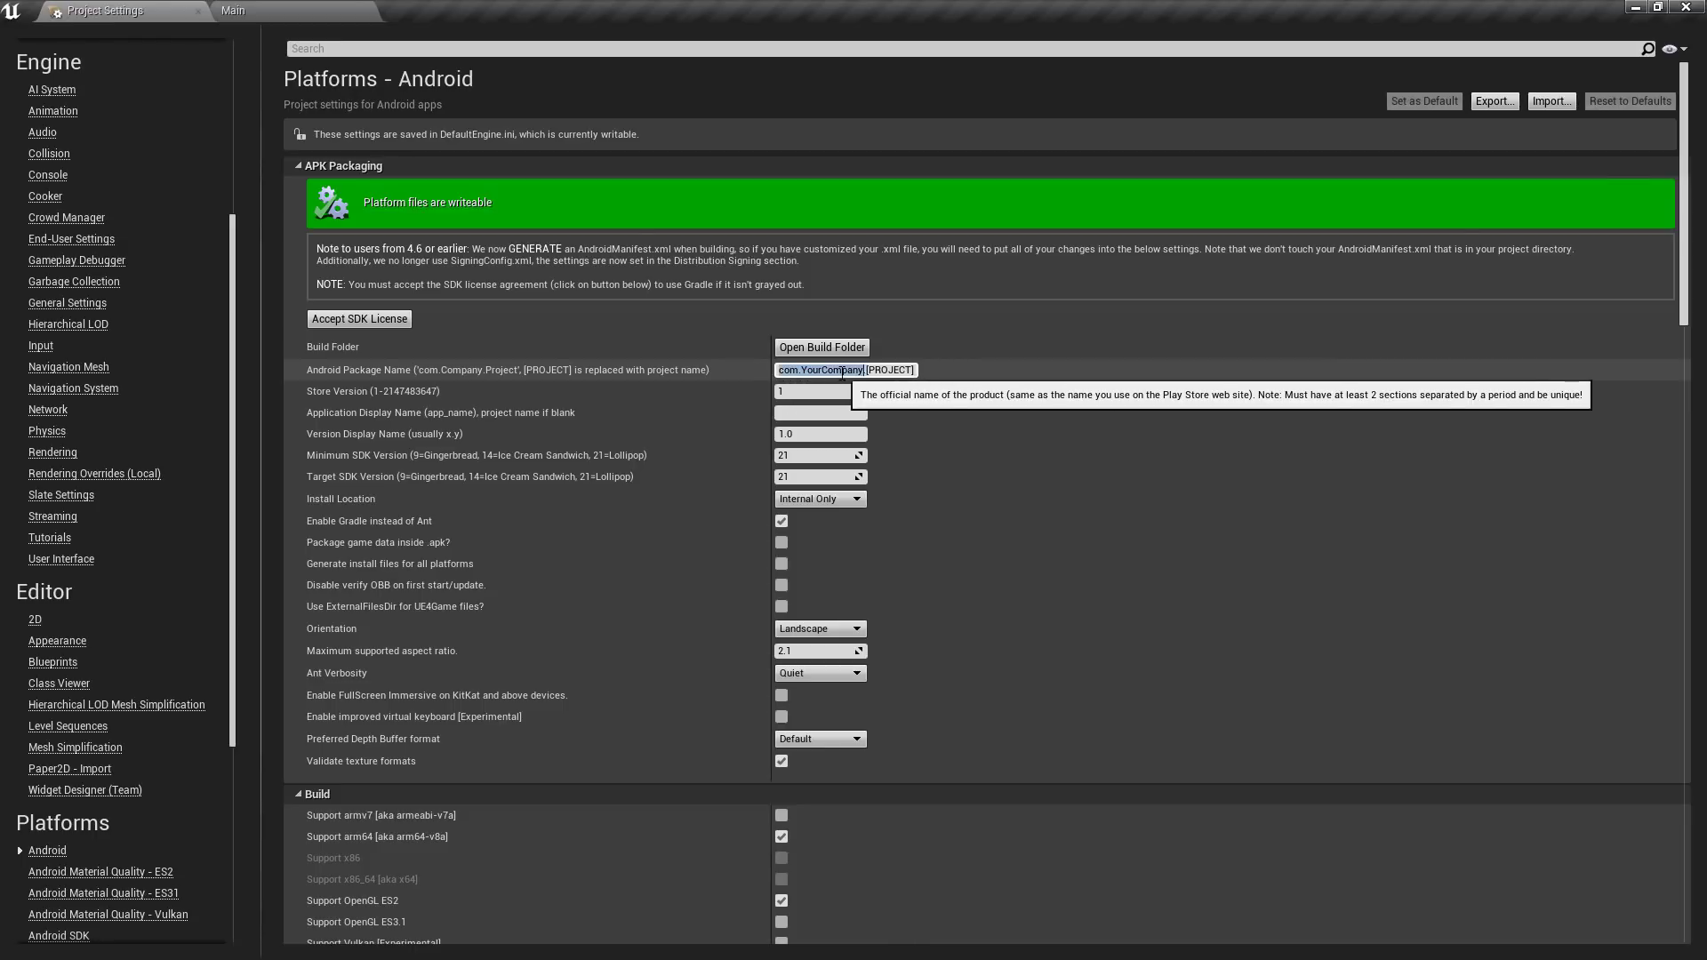
left_click(847, 371)
key("BackSpace")
key("BackSpace")
key("BackSpace")
key("BackSpace")
key("BackSpace")
key("BackSpace")
key("BackSpace")
key("BackSpace")
key("BackSpace")
key("BackSpace")
key("BackSpace")
key("BackSpace")
key("BackSpace")
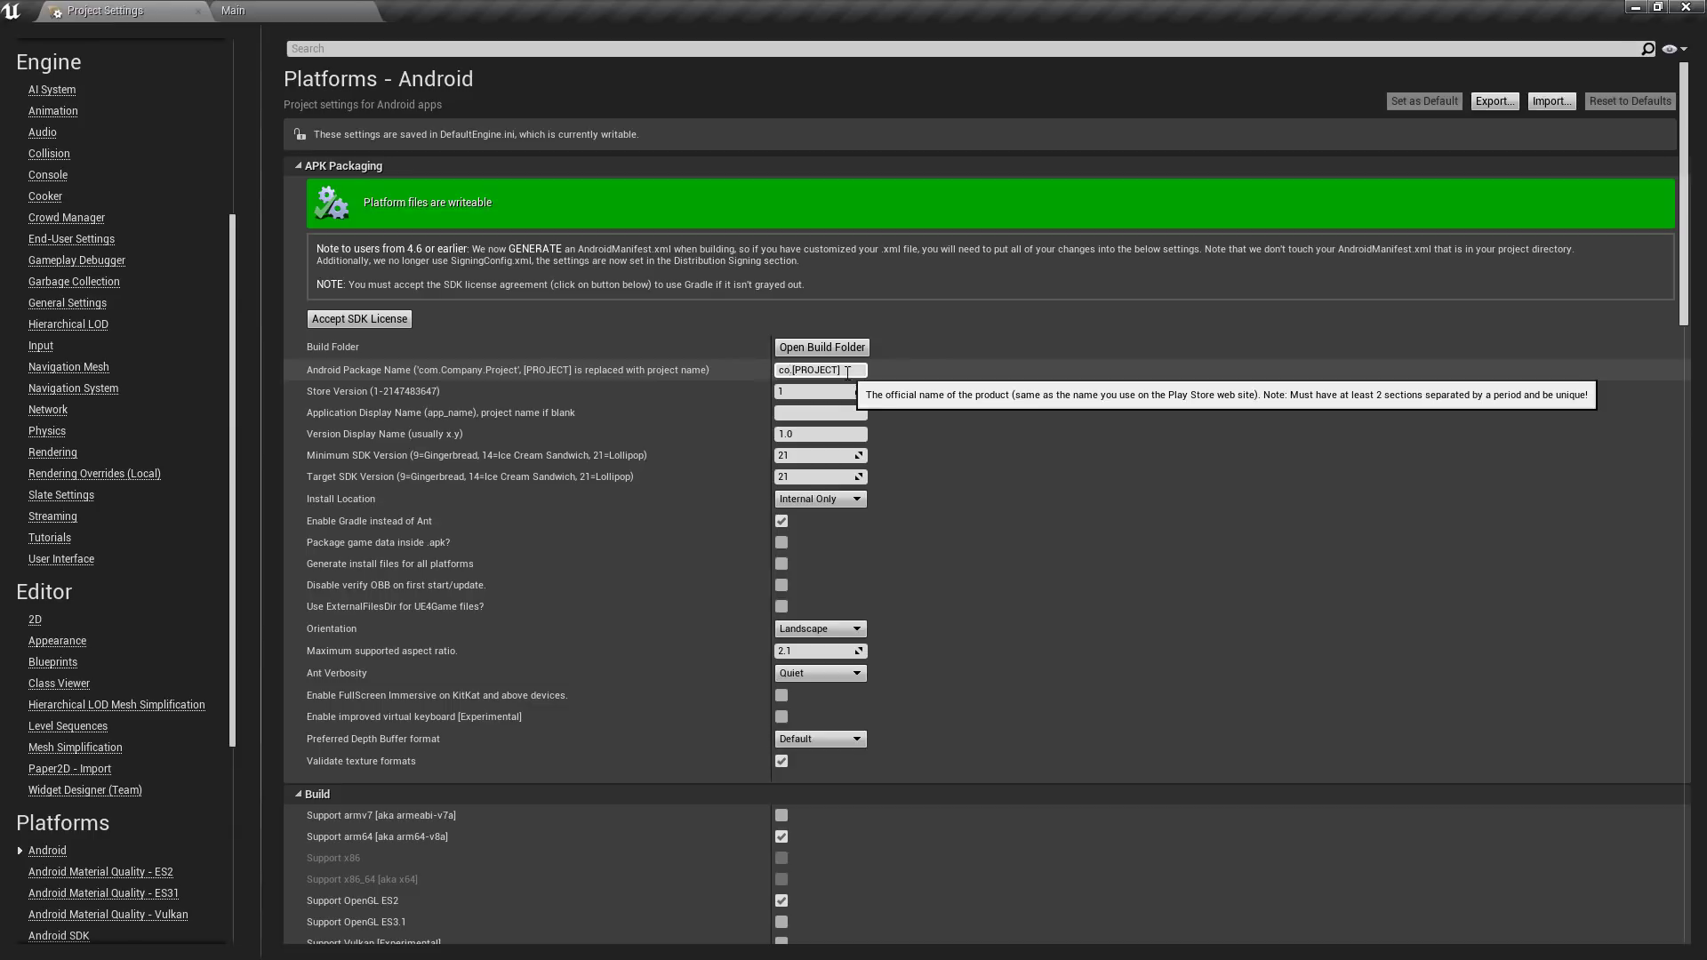
type("m.devenabled")
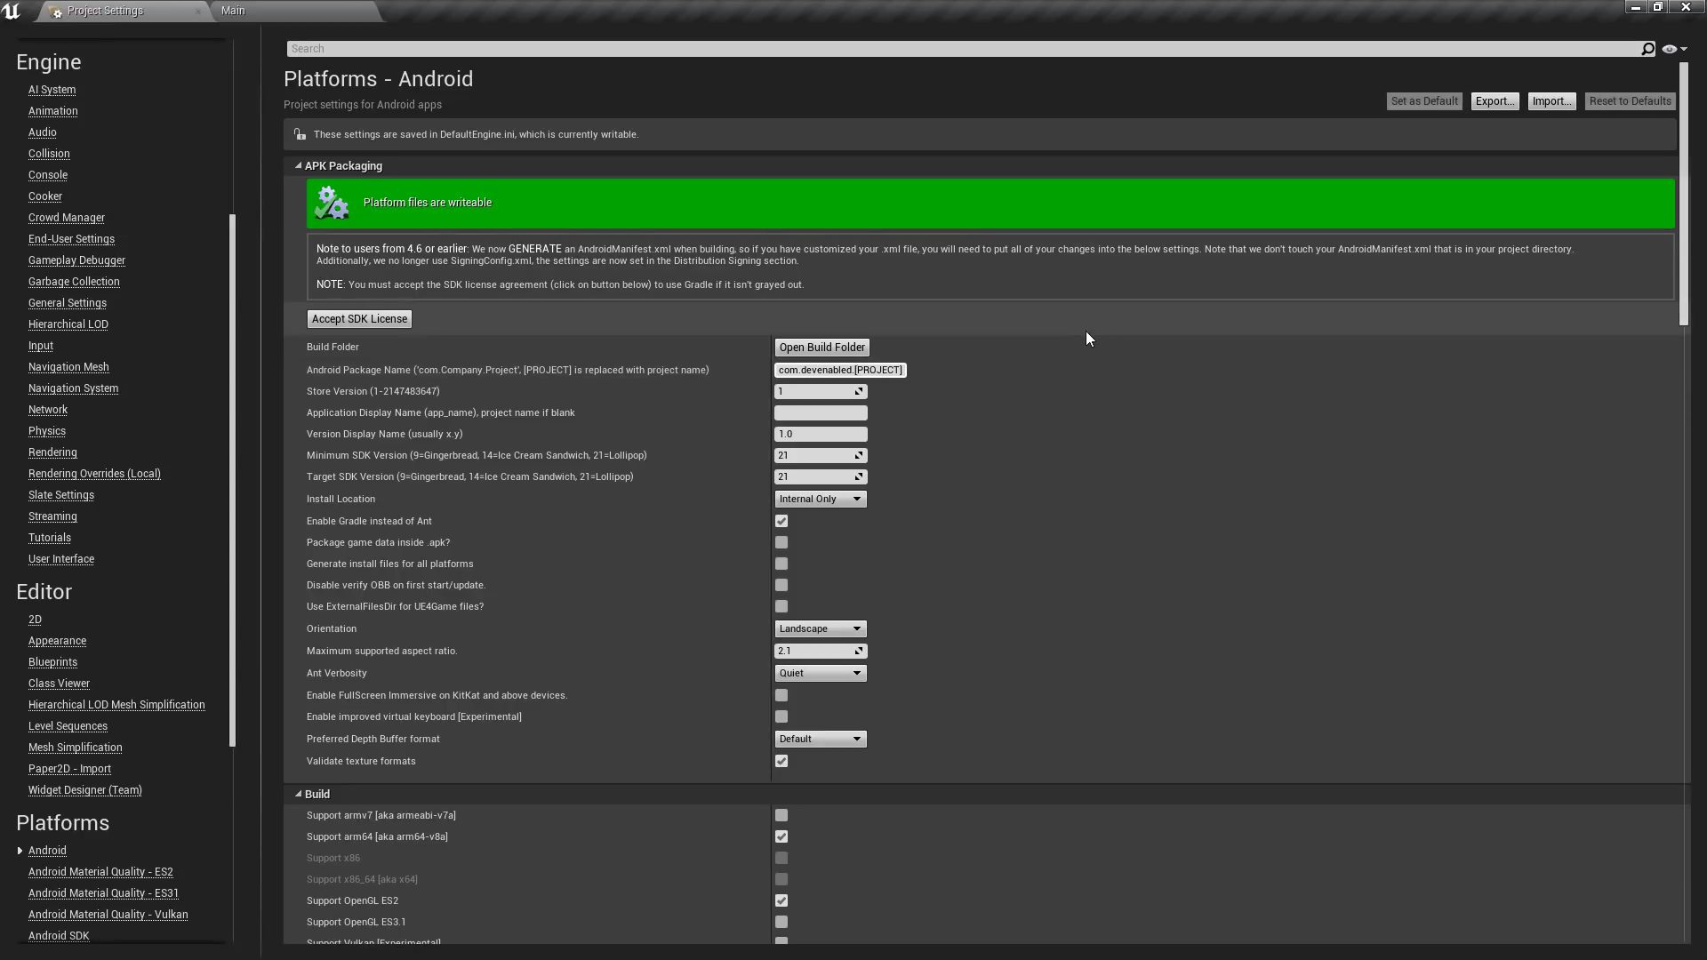
Return to the Main level and try to package the project for Android (ATC)
left_click(271, 9)
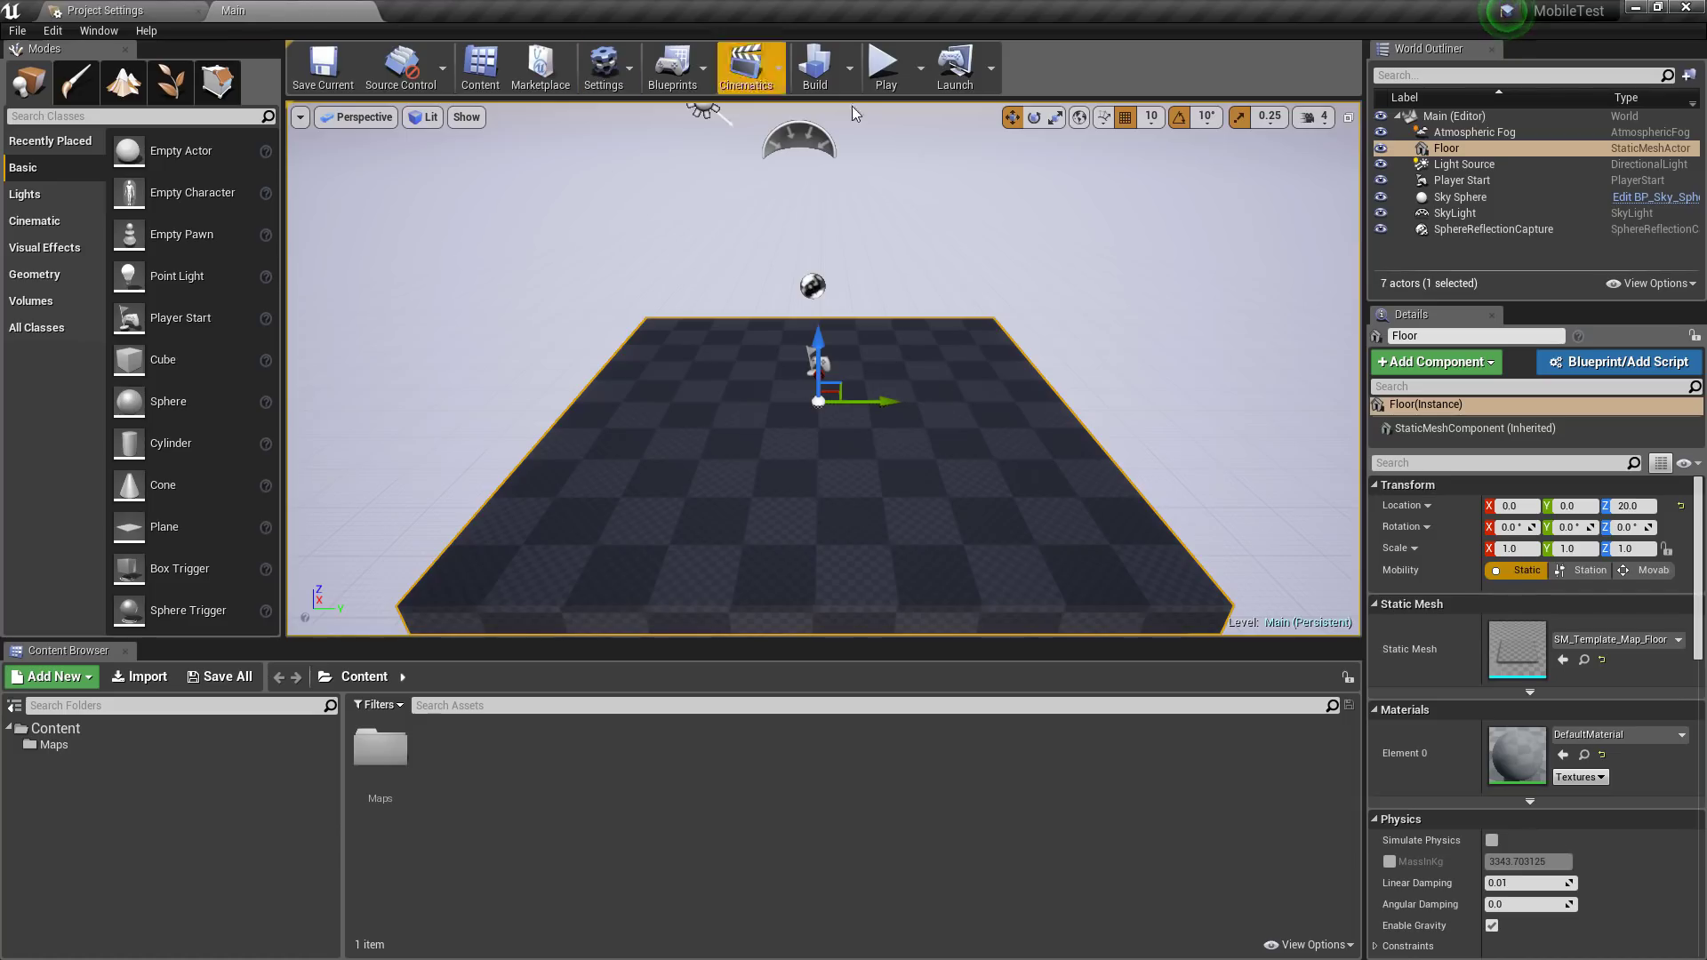
mouse_move(1570, 15)
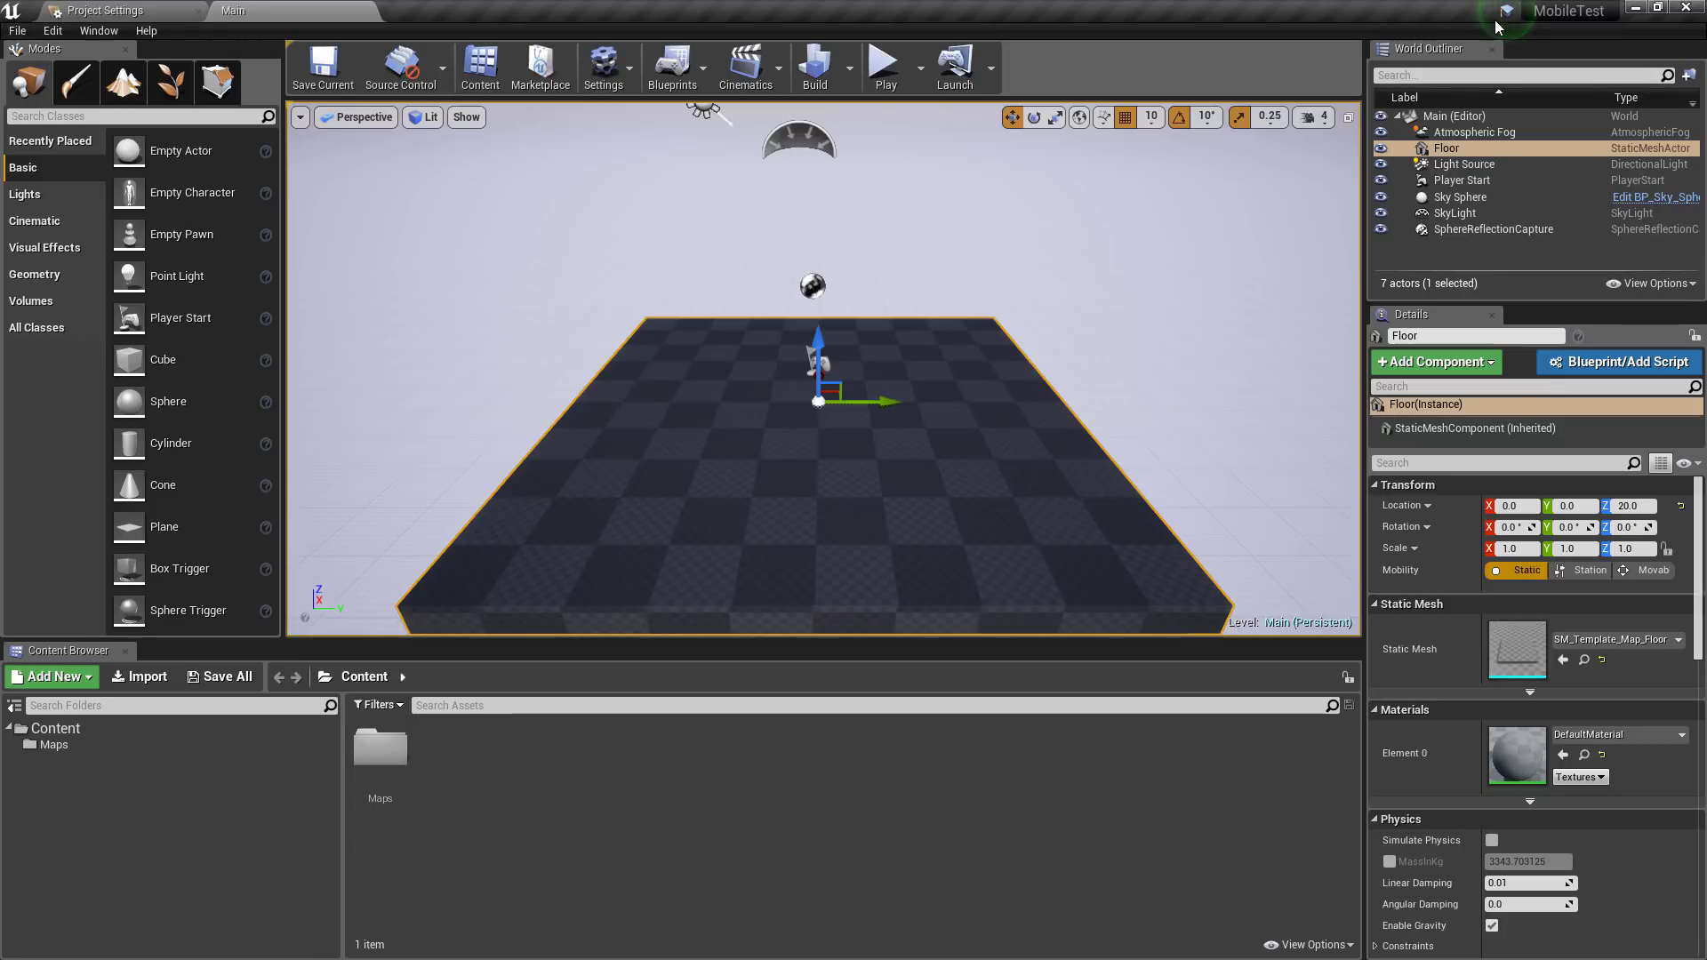
left_click(1066, 492)
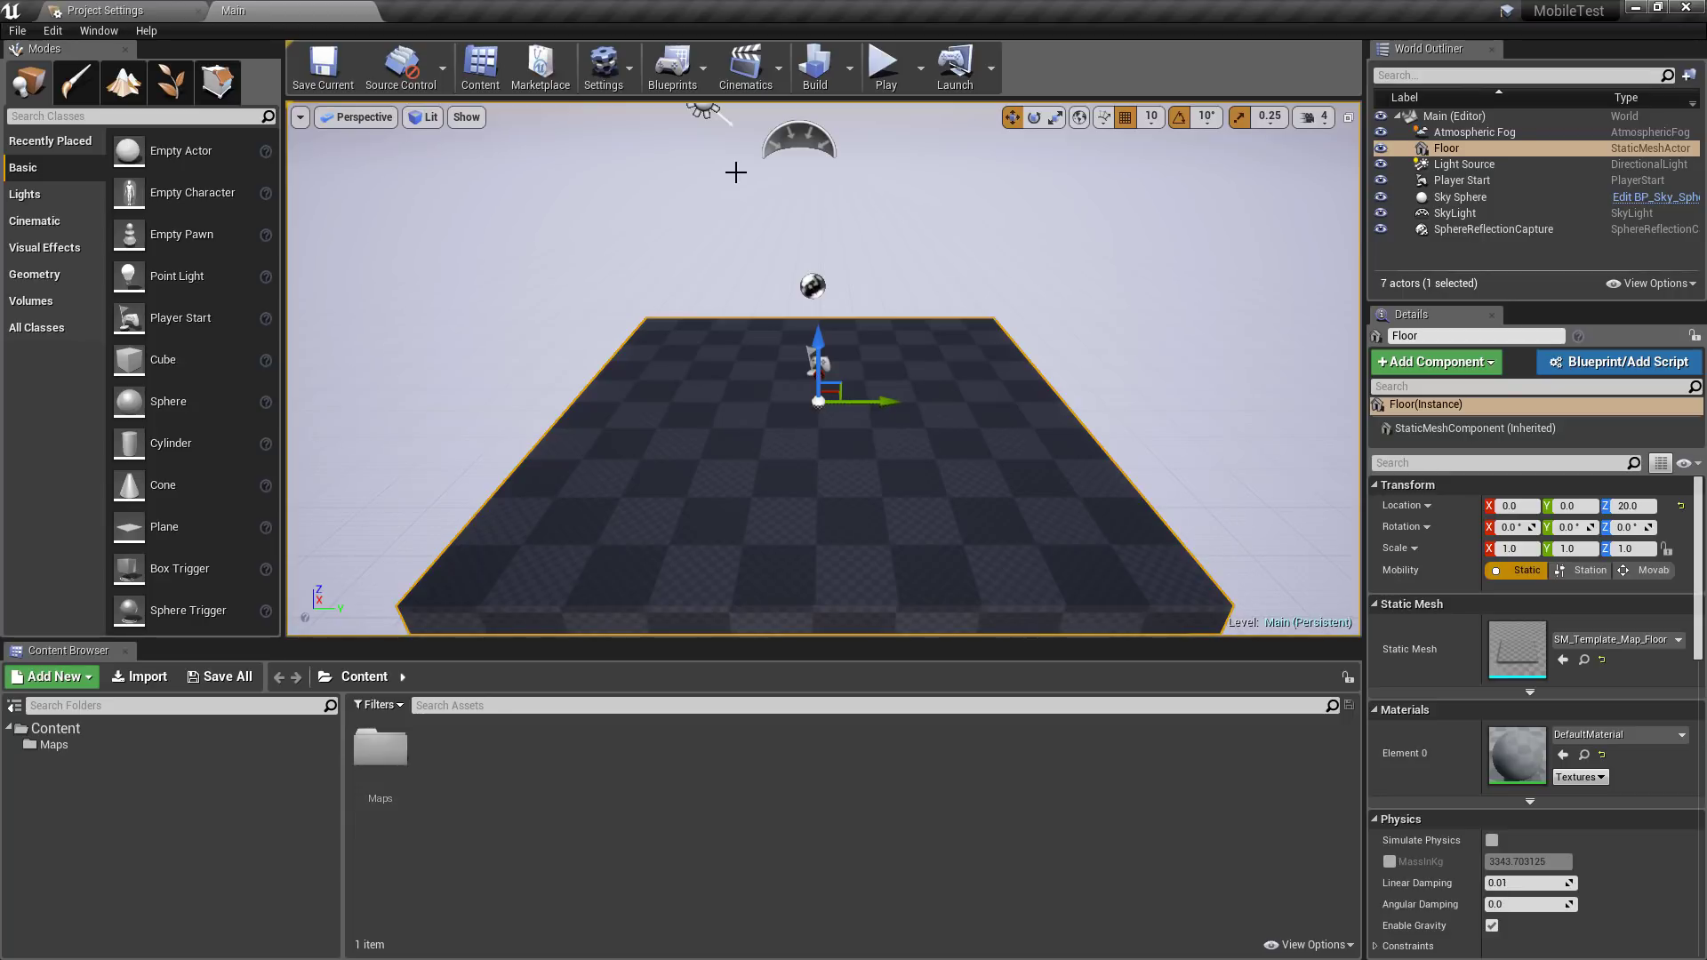
left_click(17, 31)
mouse_move(110, 362)
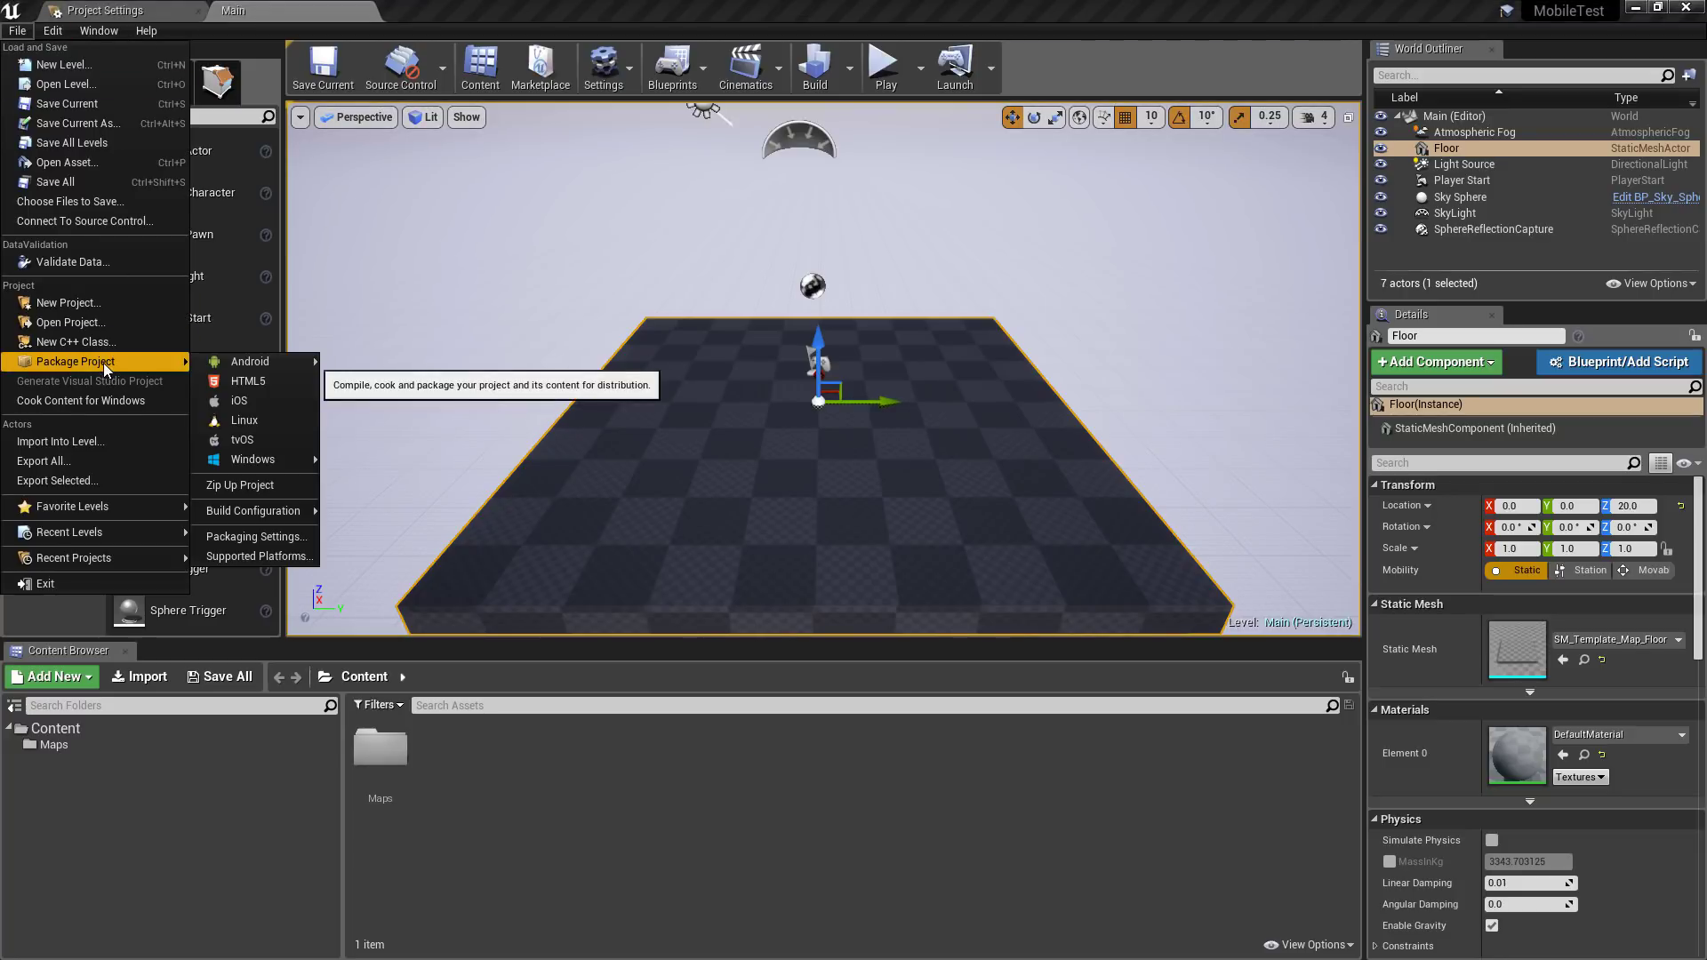
mouse_move(250, 360)
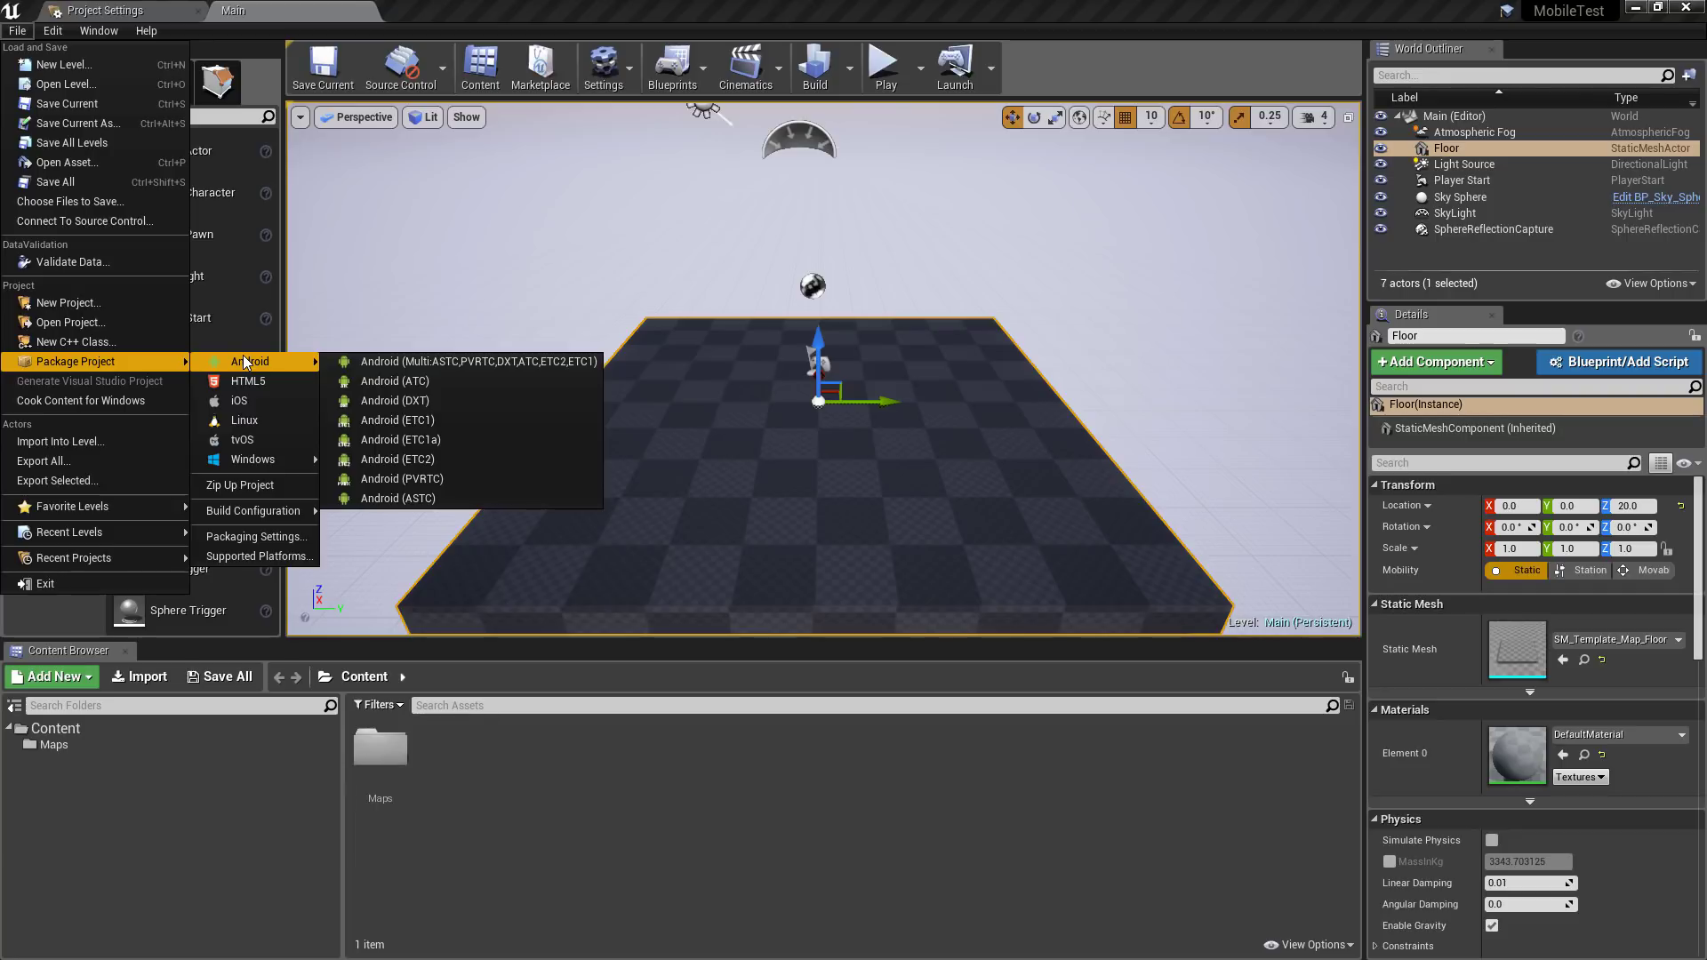
left_click(391, 380)
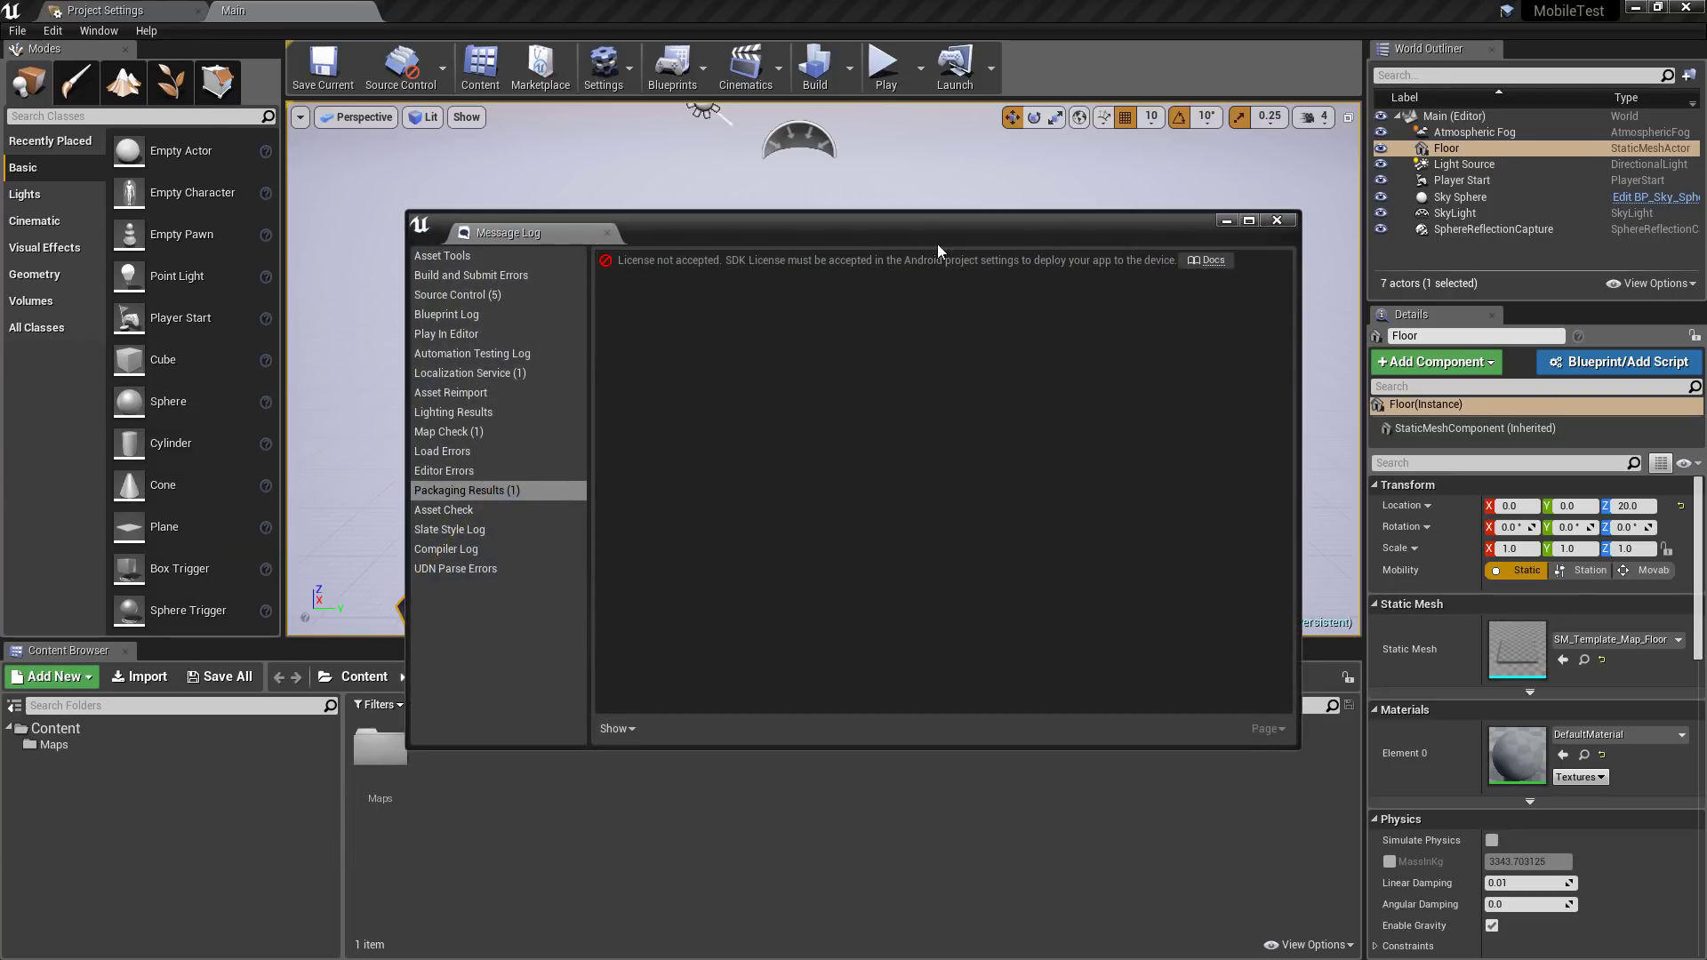
Accept the Android SDK license agreement in the project's Android platform settings and close the message log
left_click(690, 268)
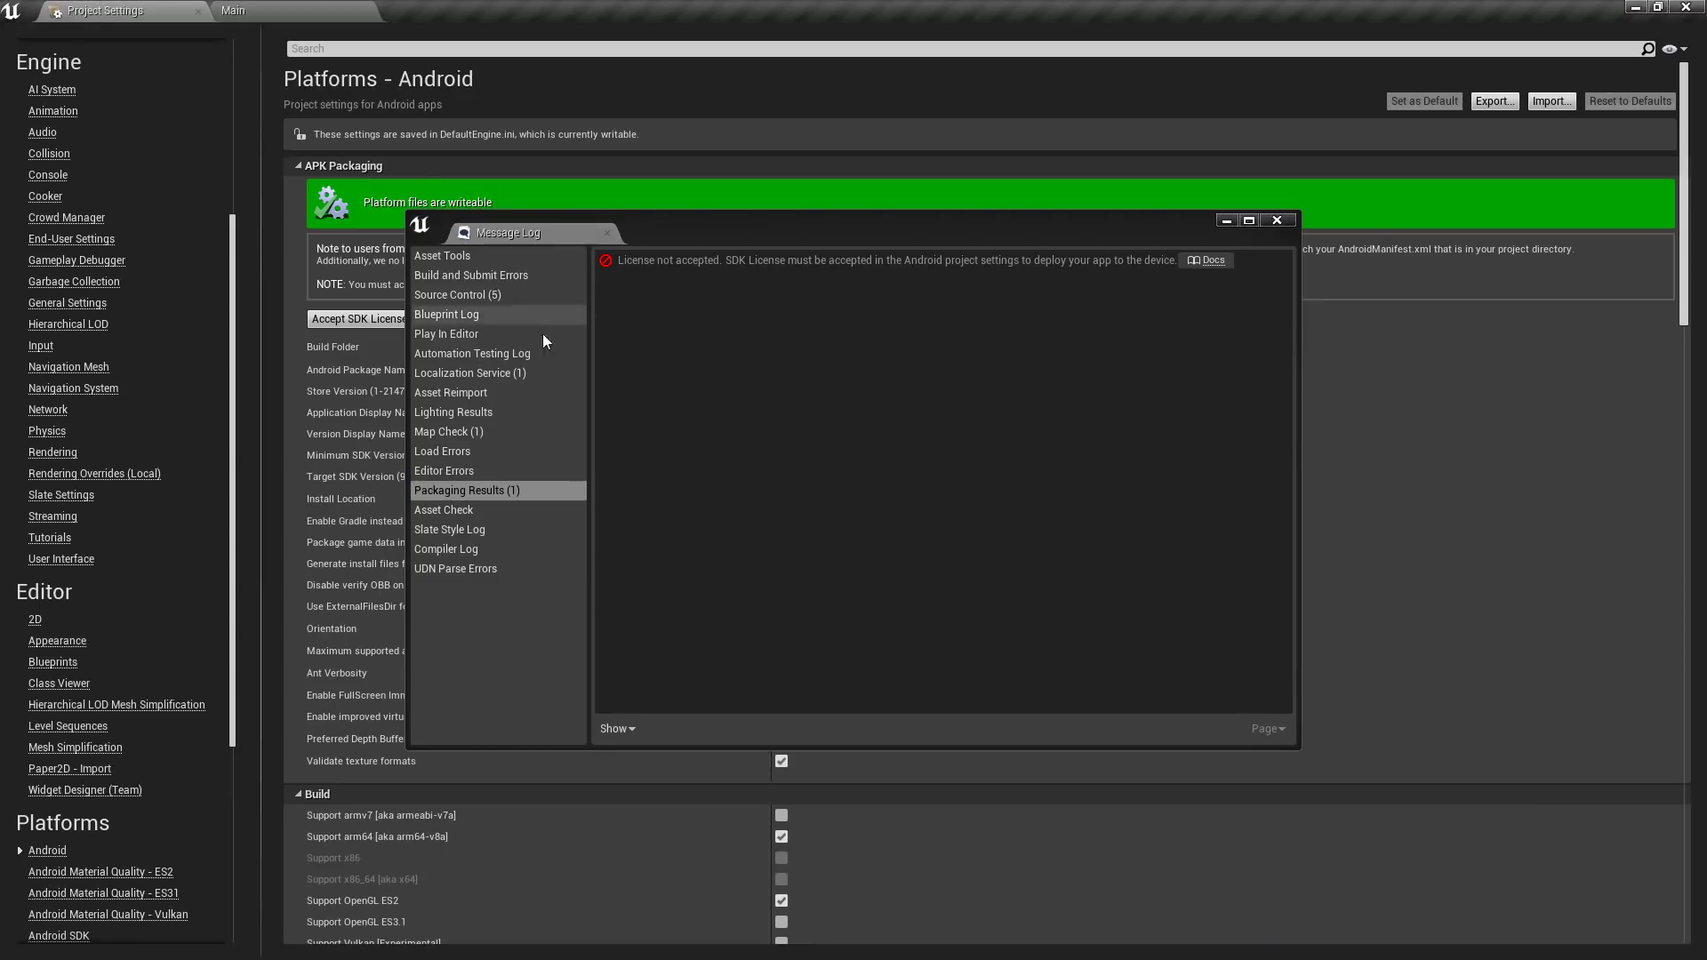
left_click_drag(774, 227, 954, 436)
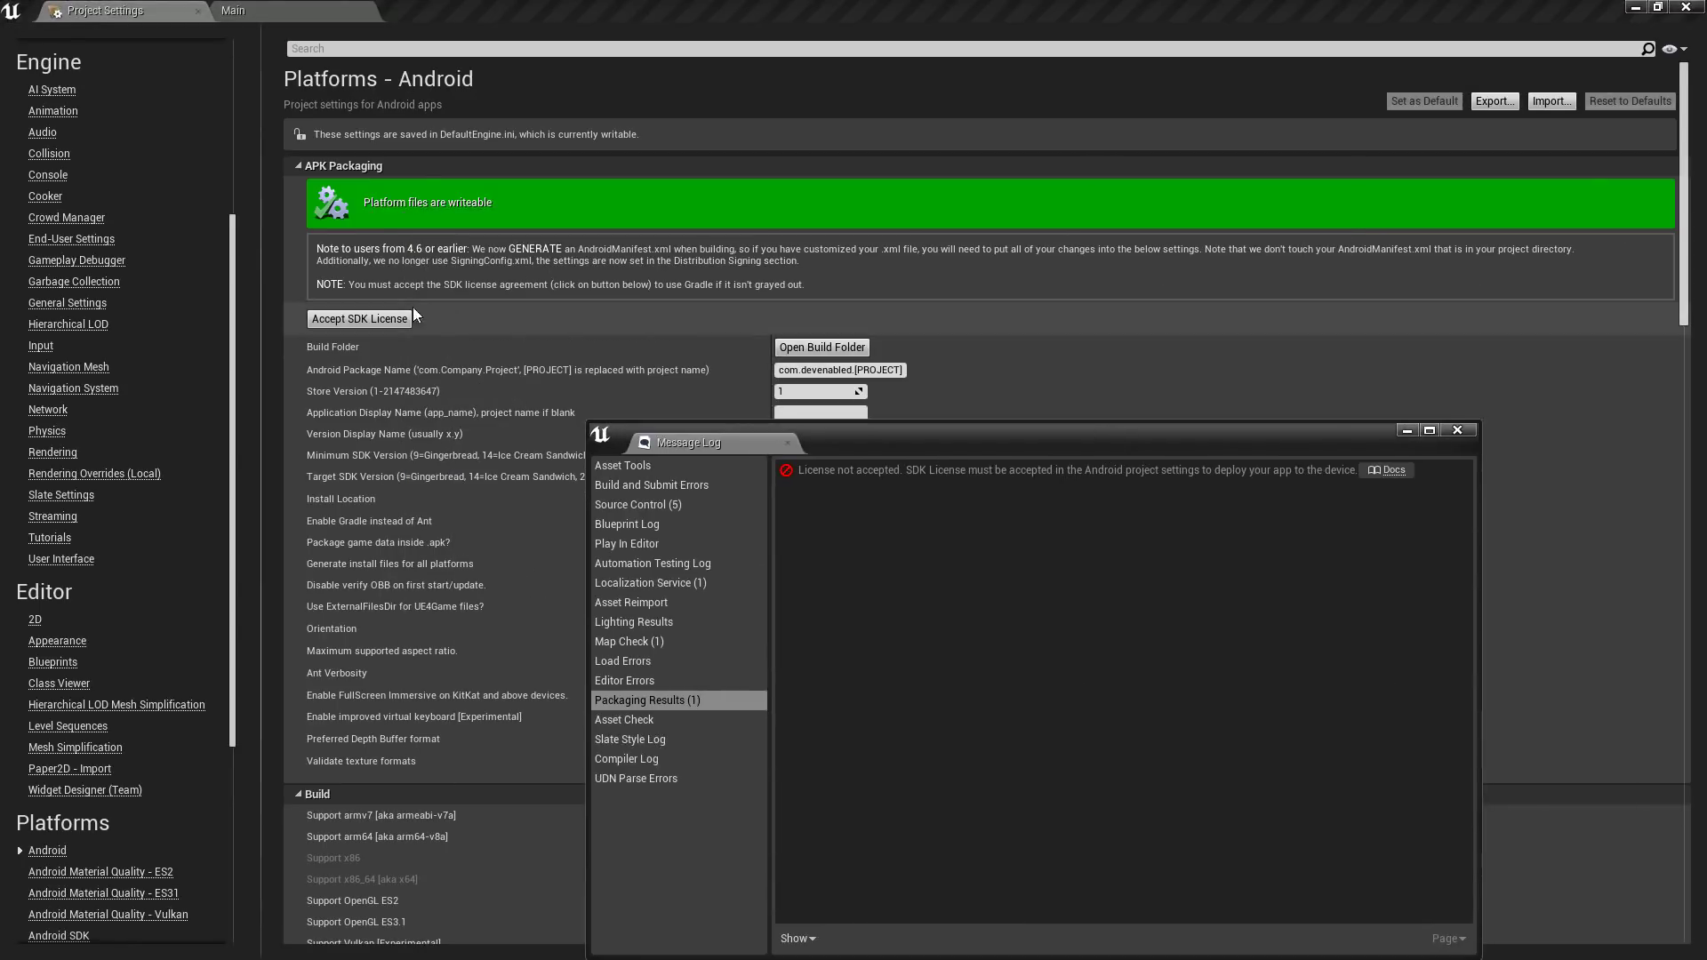
left_click(392, 318)
scroll(1084, 285, "down", 10)
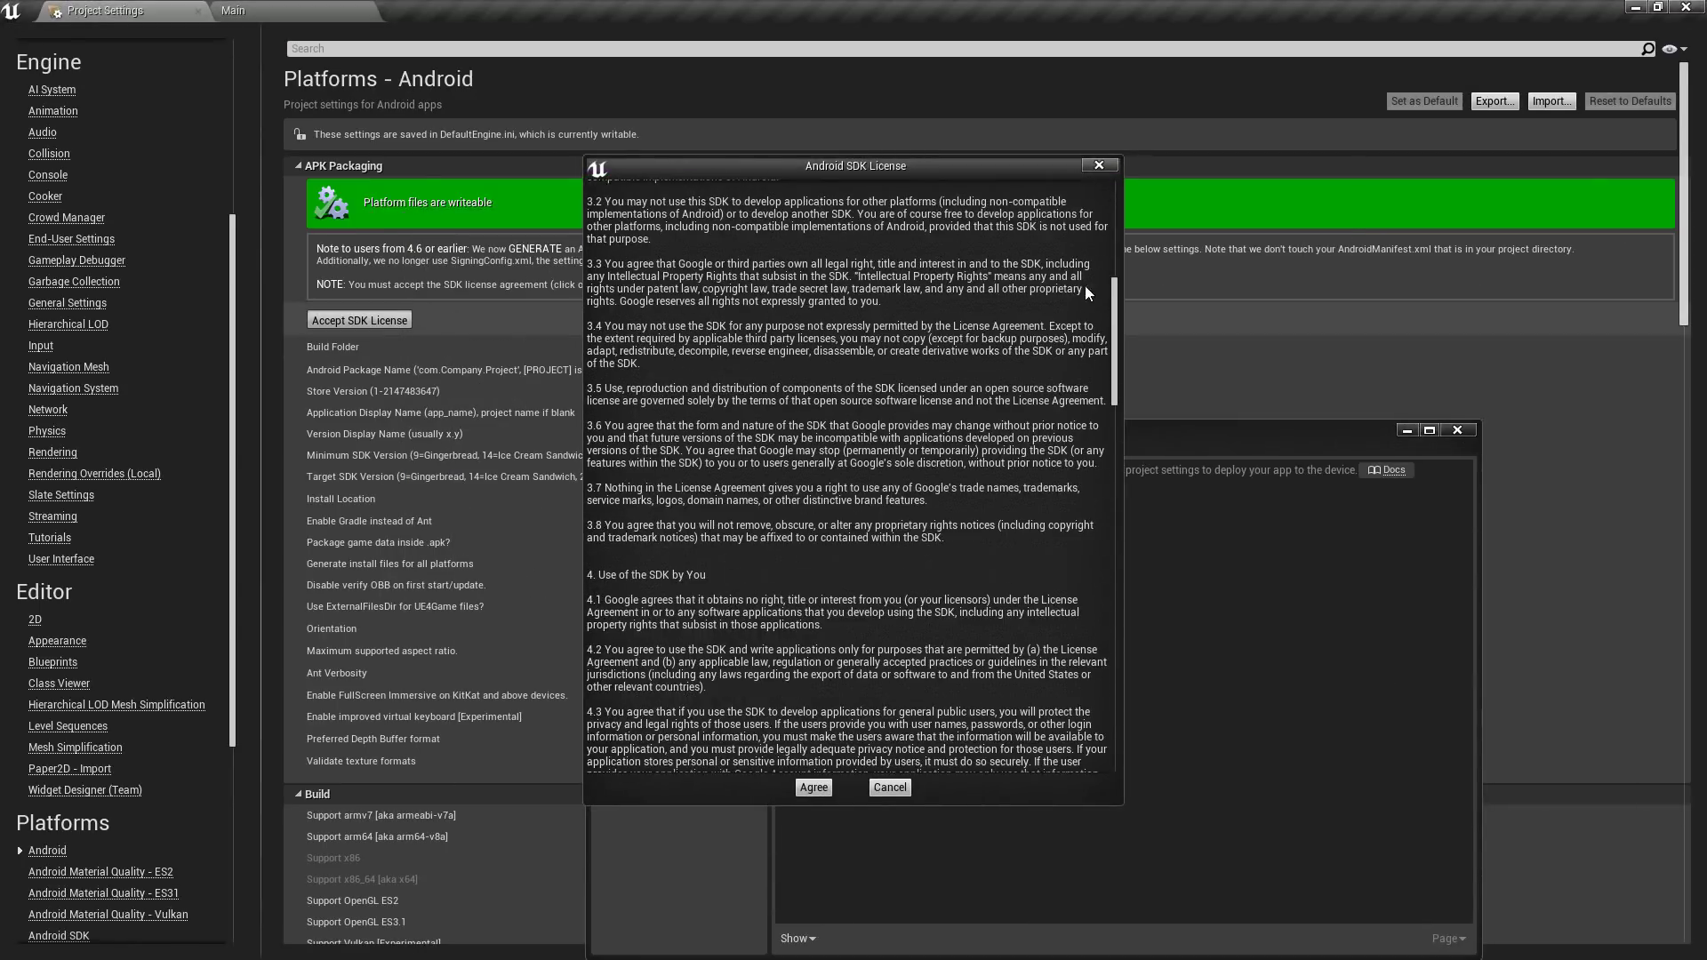
scroll(1023, 445, "down", 15)
left_click(813, 787)
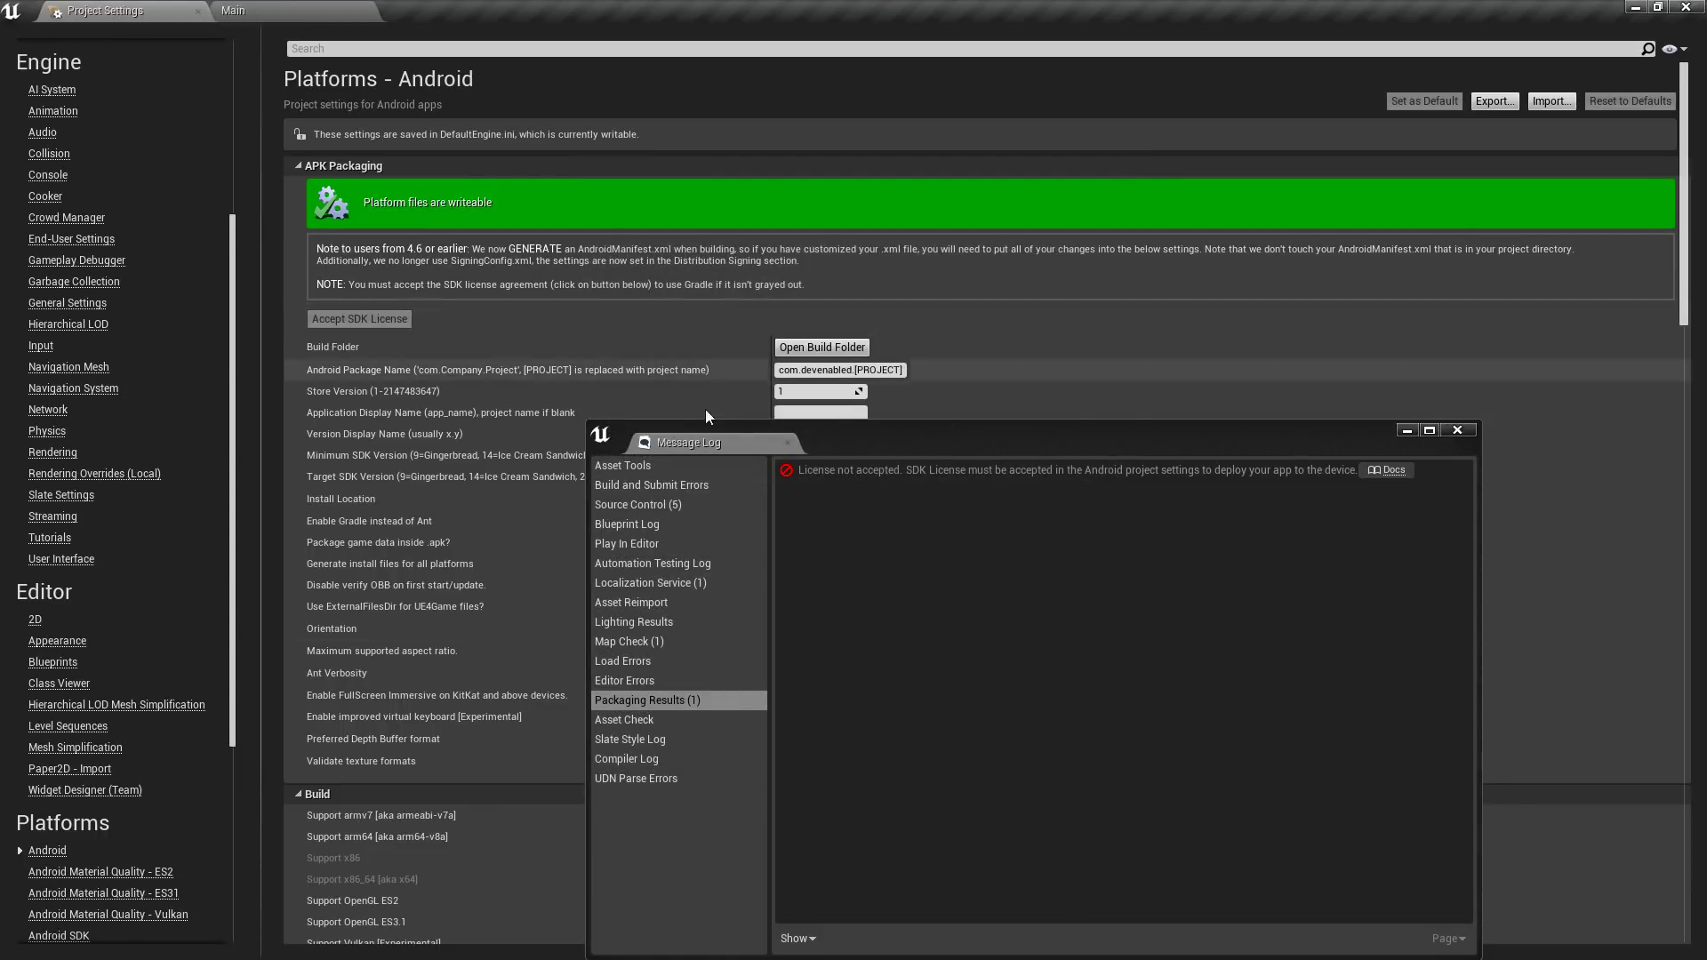
left_click_drag(877, 433, 686, 185)
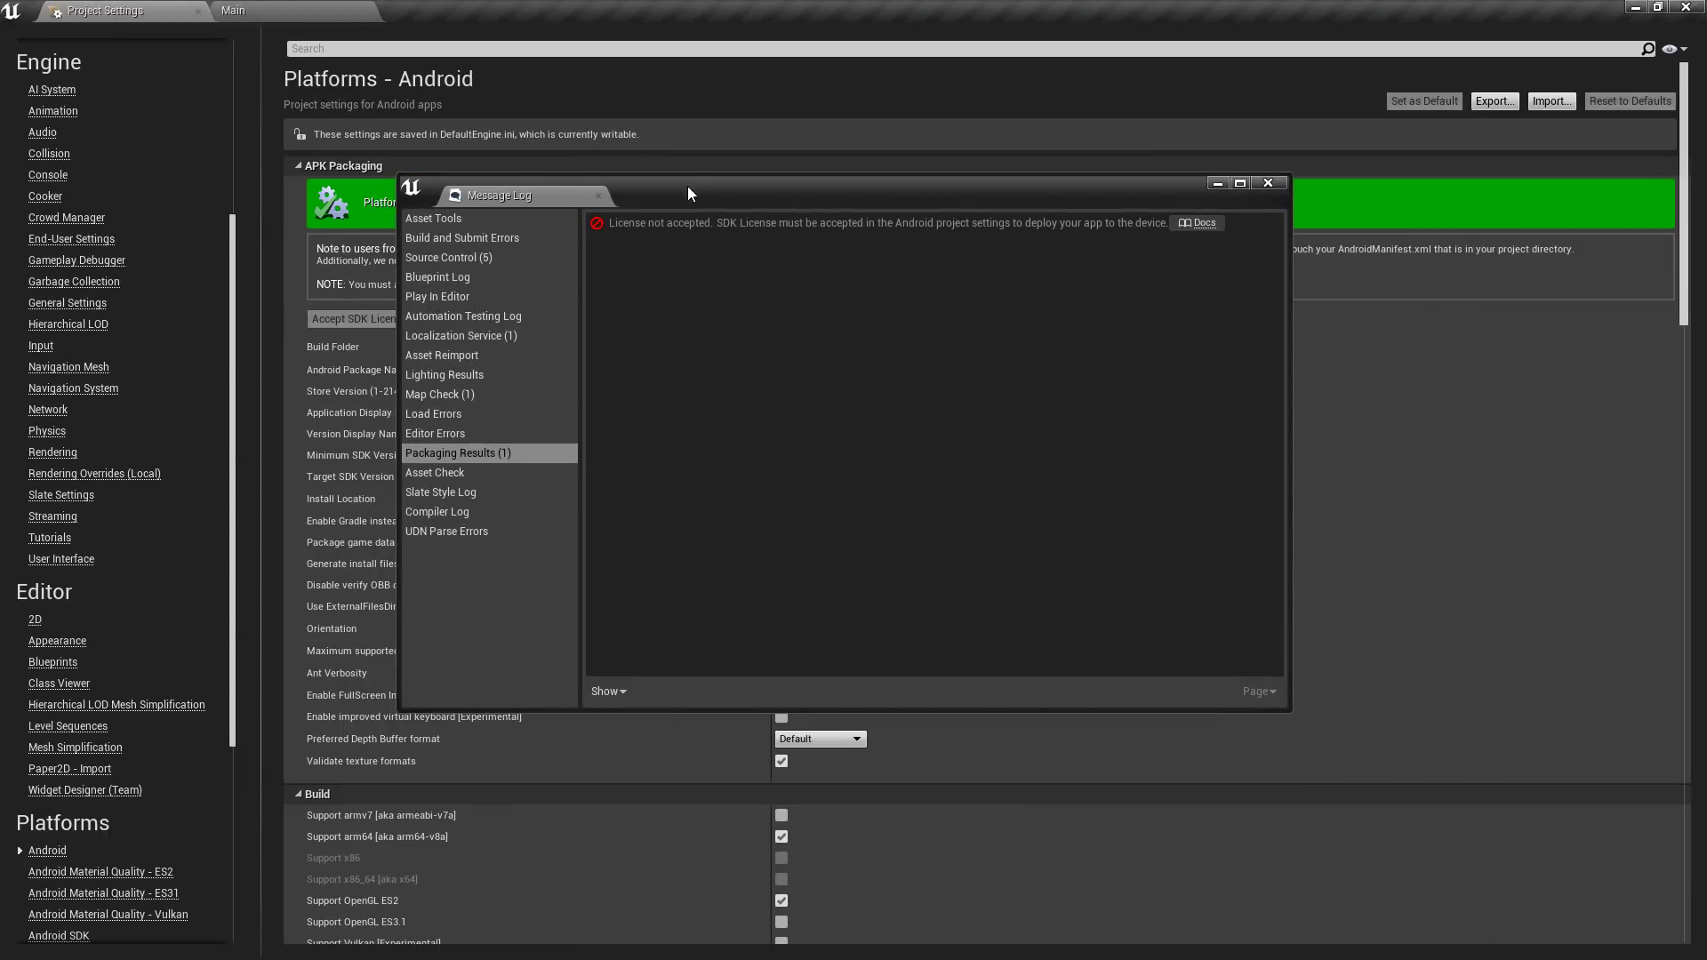
left_click(1267, 184)
Return to the Main level and package the project for Android (ATC) into the Desktop folder
left_click(233, 9)
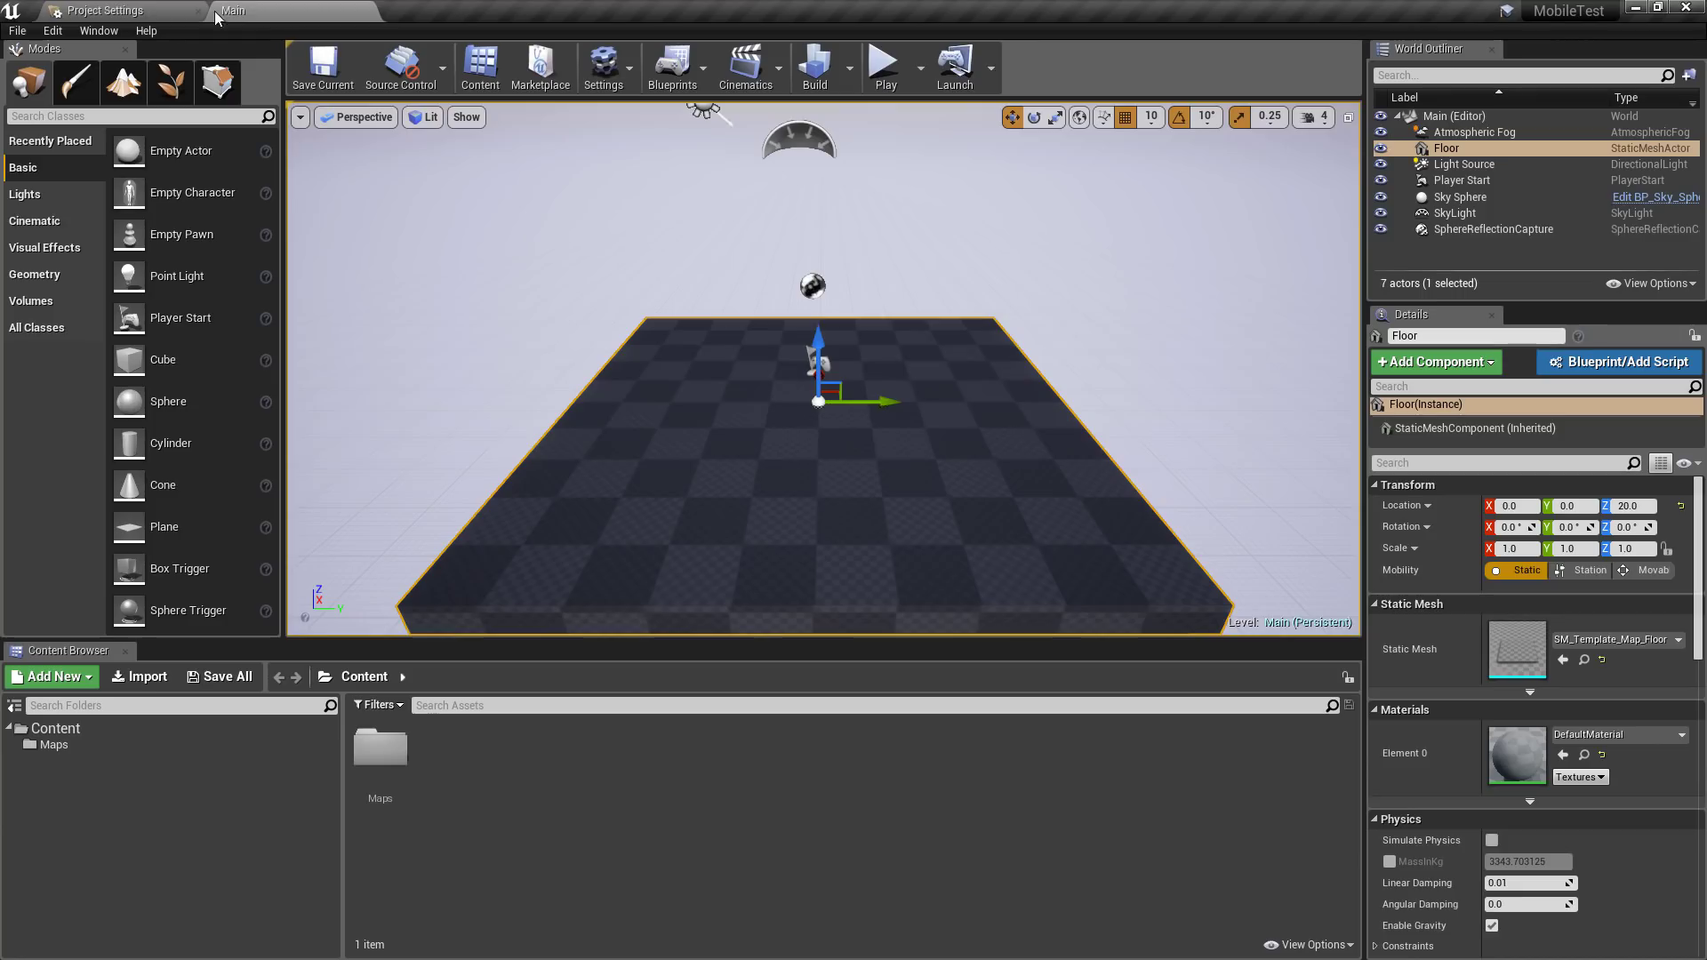
left_click(17, 30)
mouse_move(89, 361)
mouse_move(240, 361)
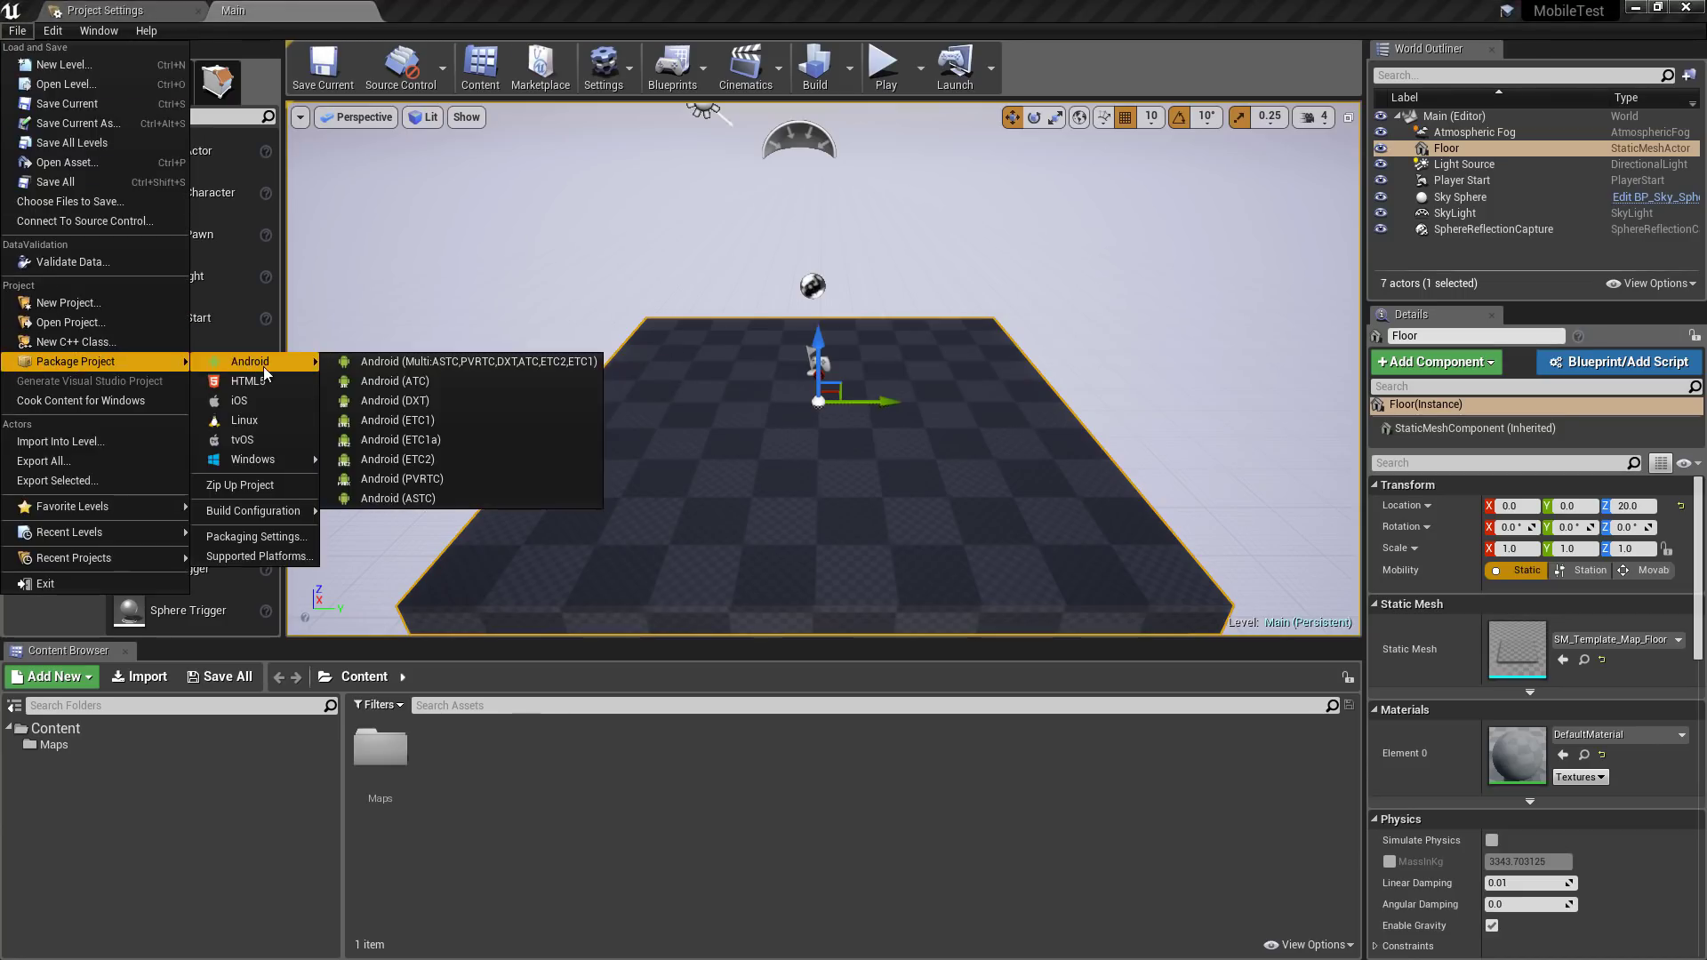
left_click(434, 384)
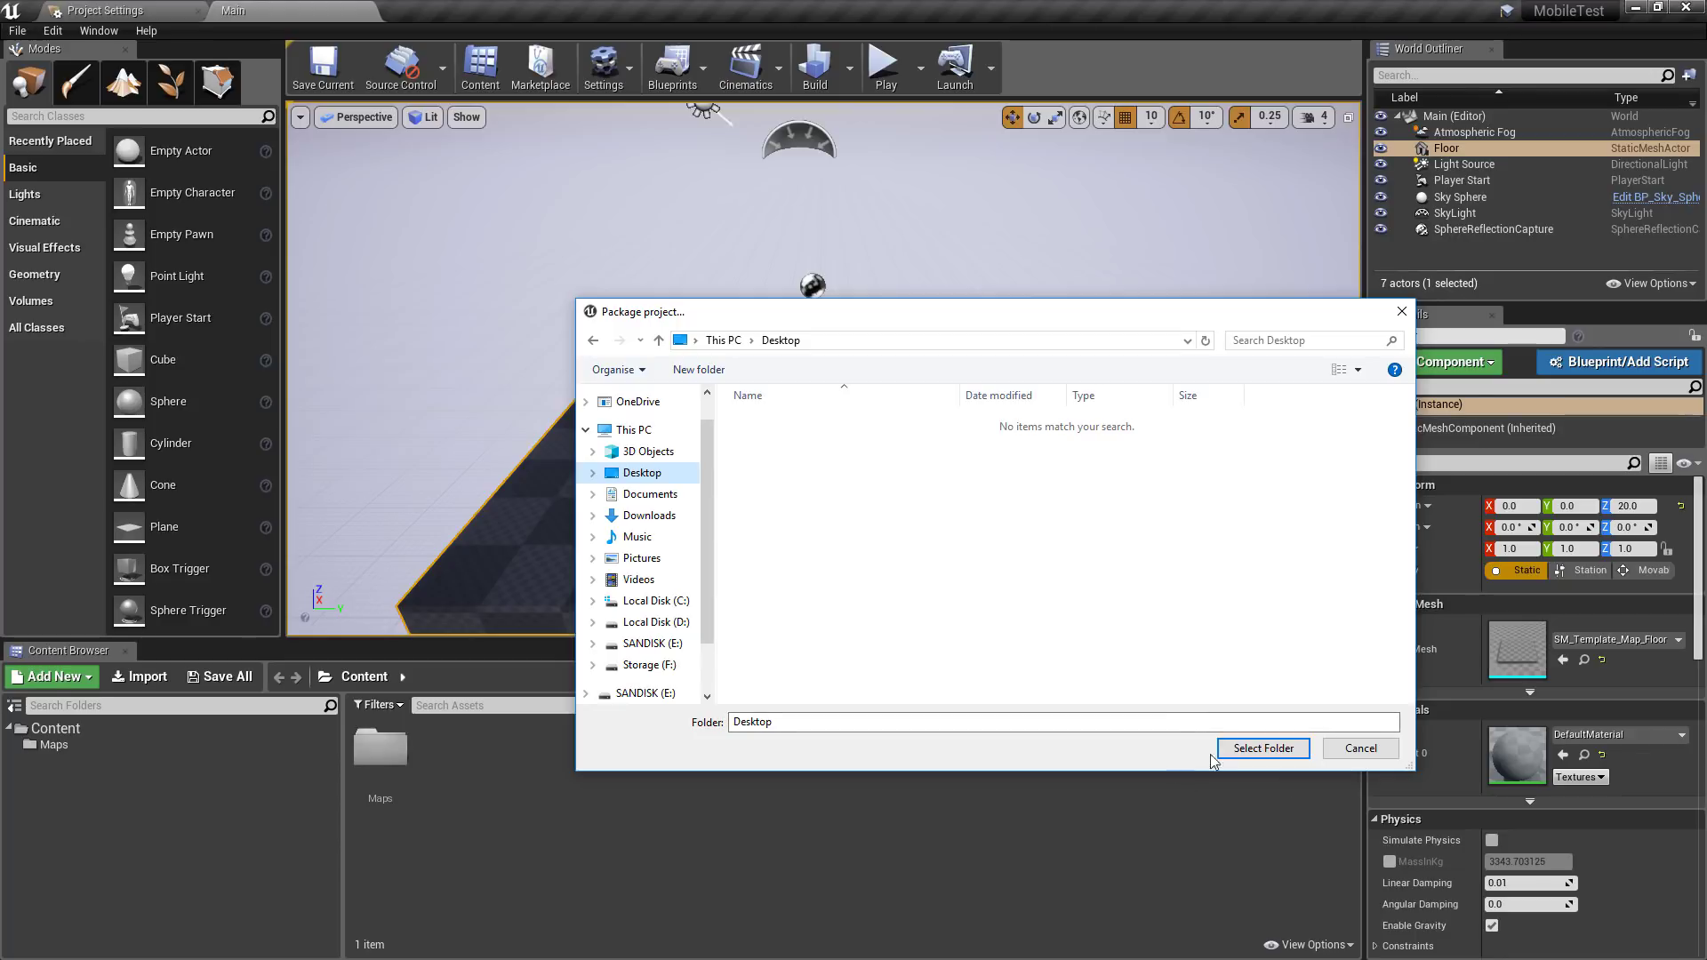
left_click(1289, 747)
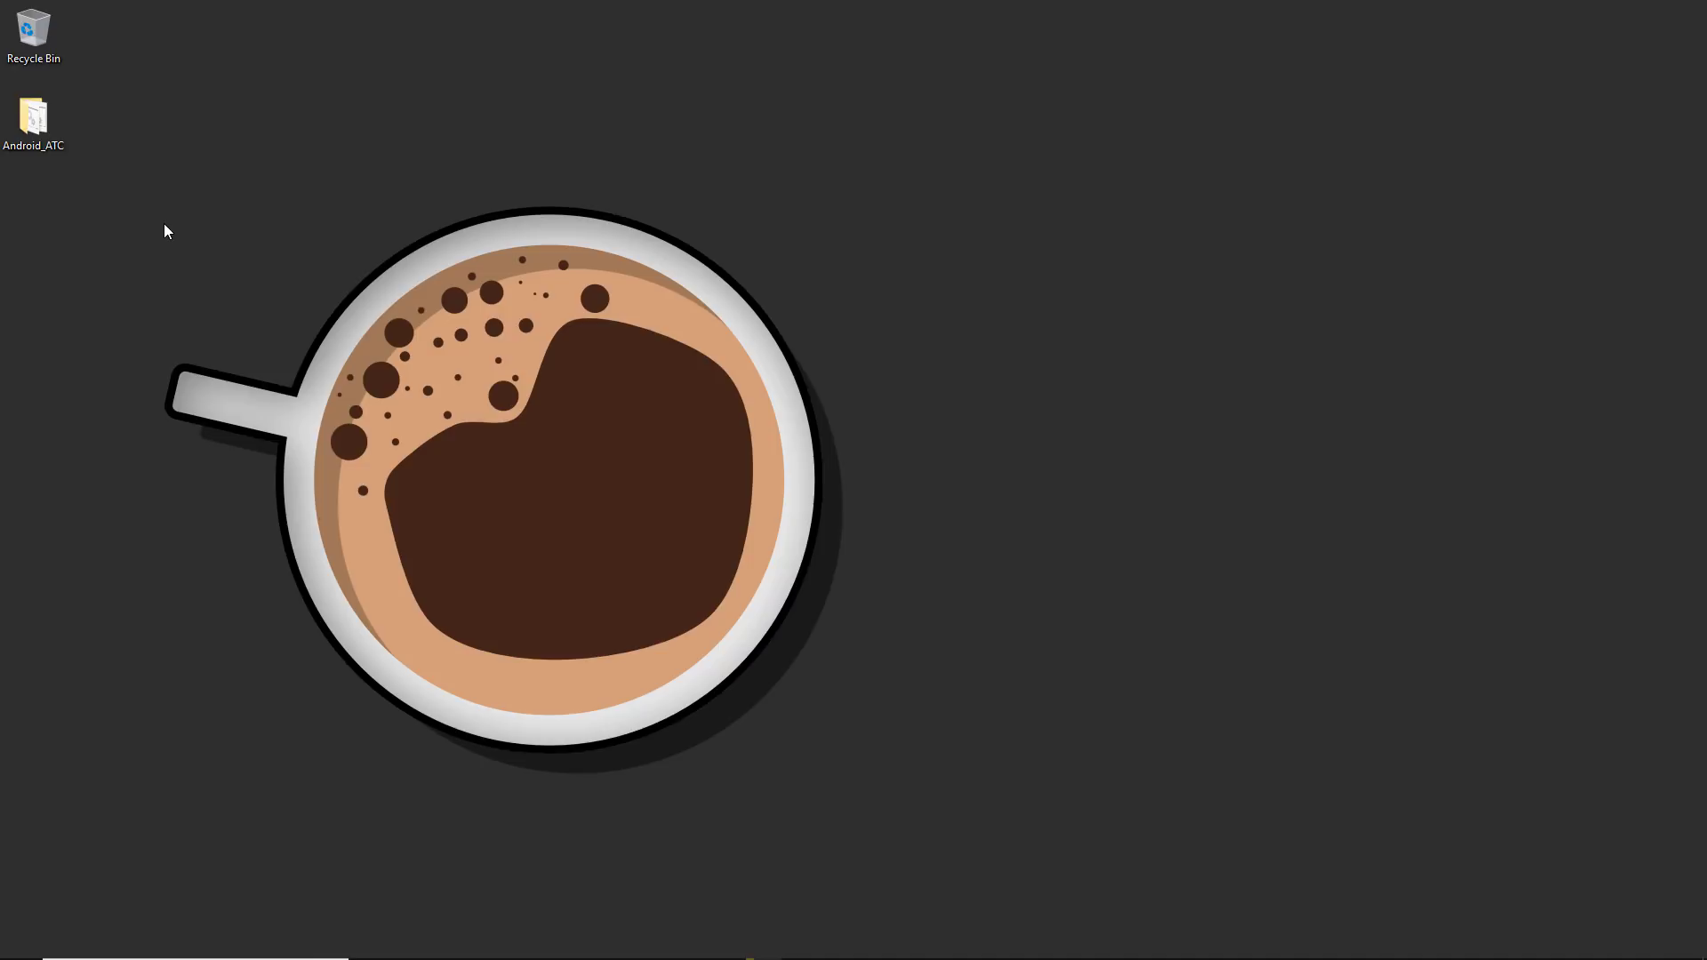
Open the Android_ATC folder on the desktop and run the Install_MobileTest_Development-arm64- batch file
double_click(33, 120)
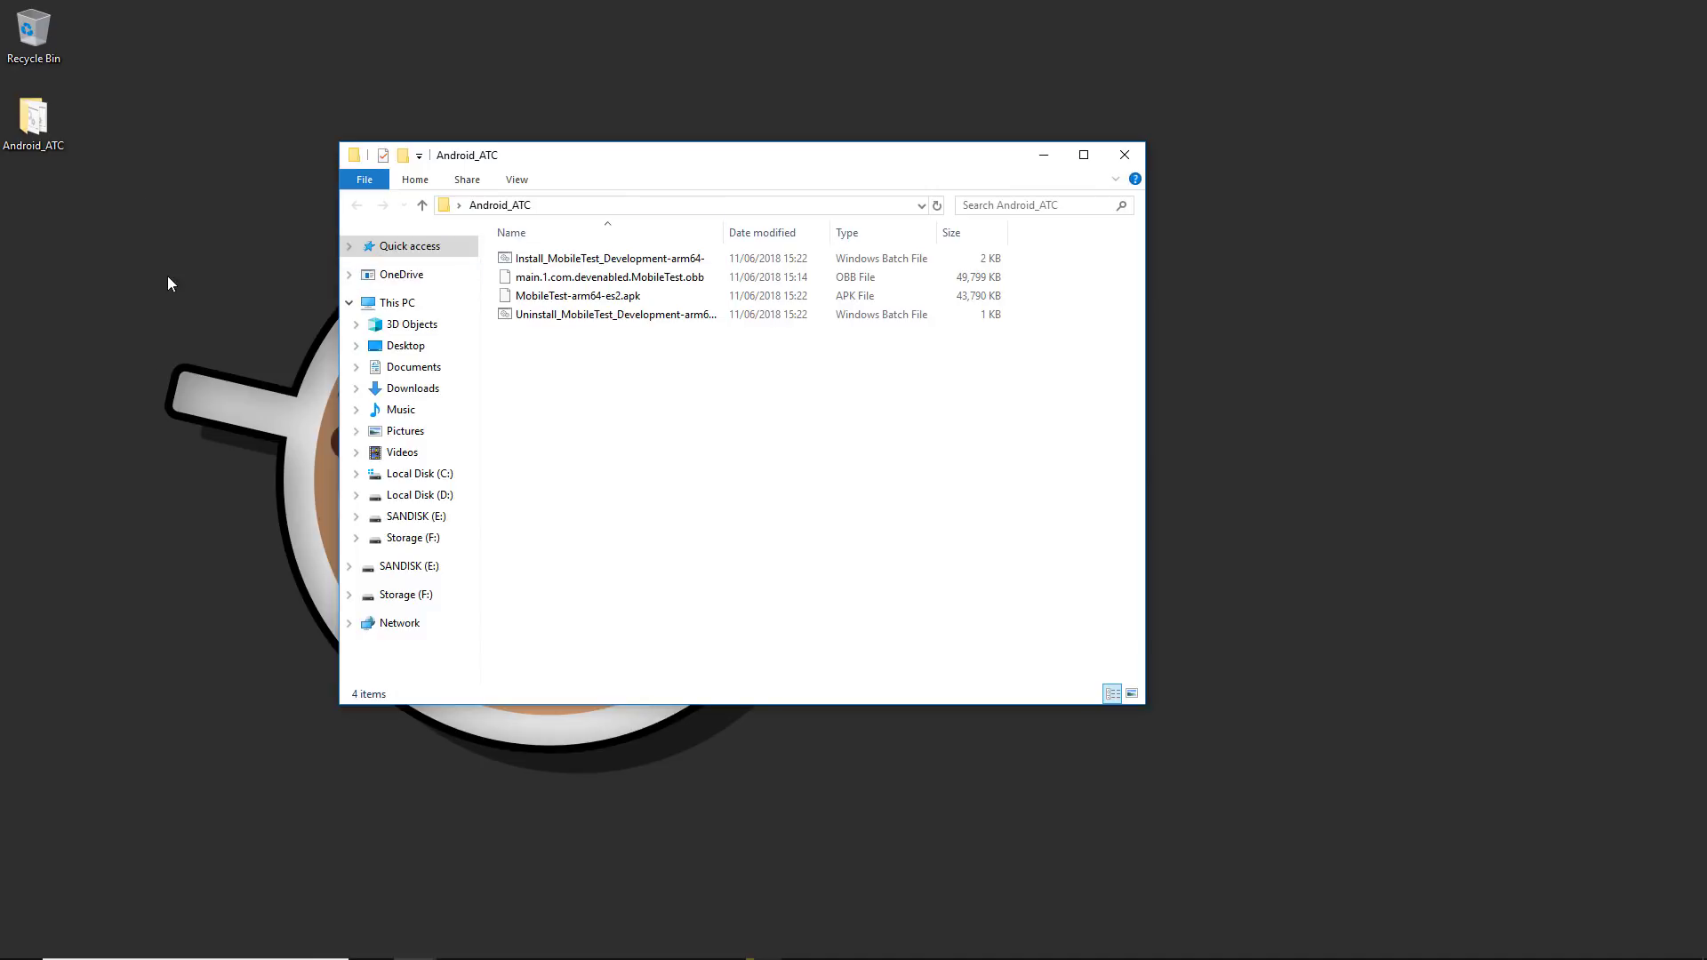
double_click(578, 259)
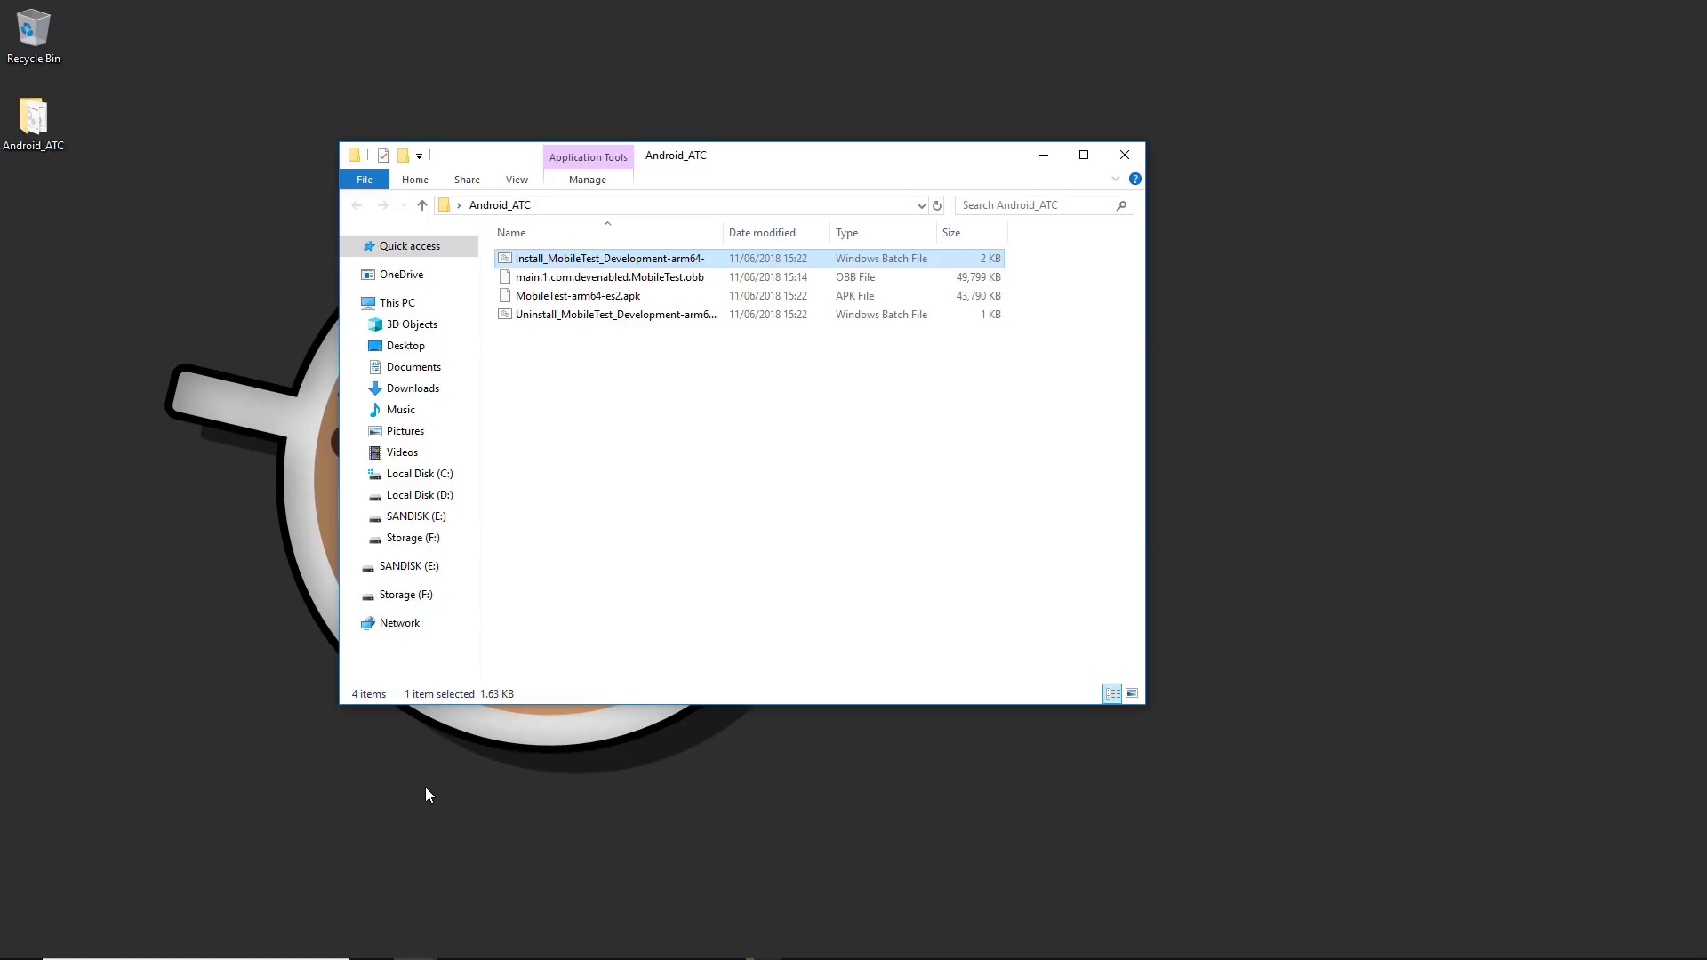
left_click(2, 433)
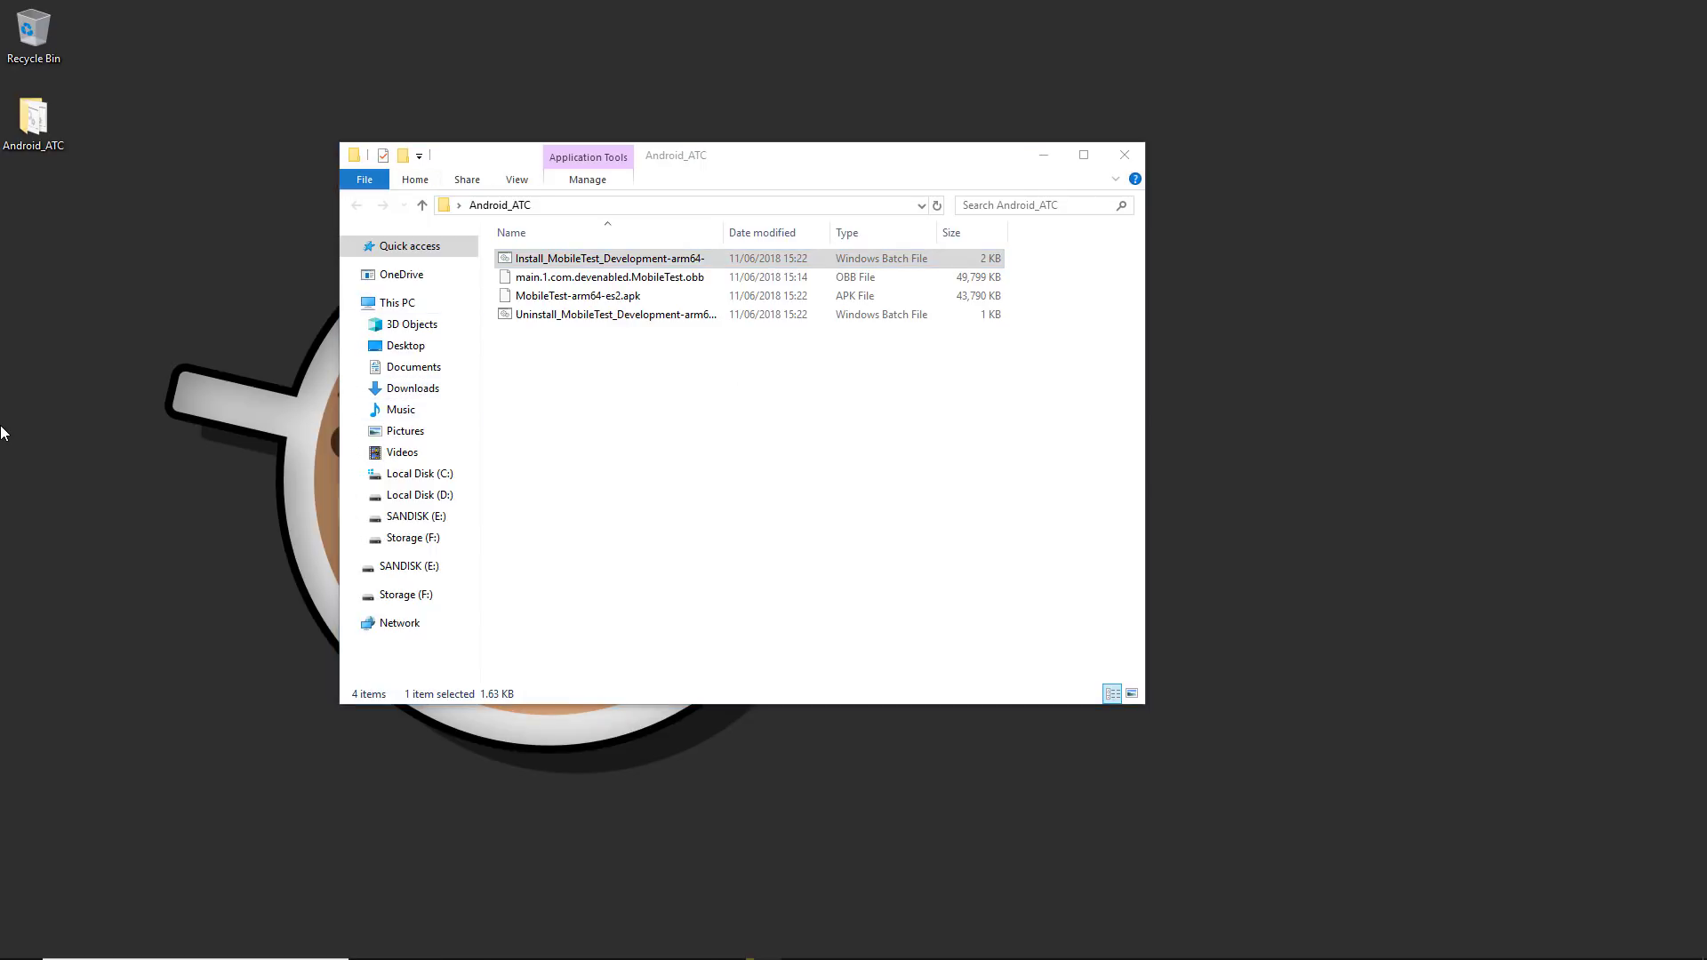